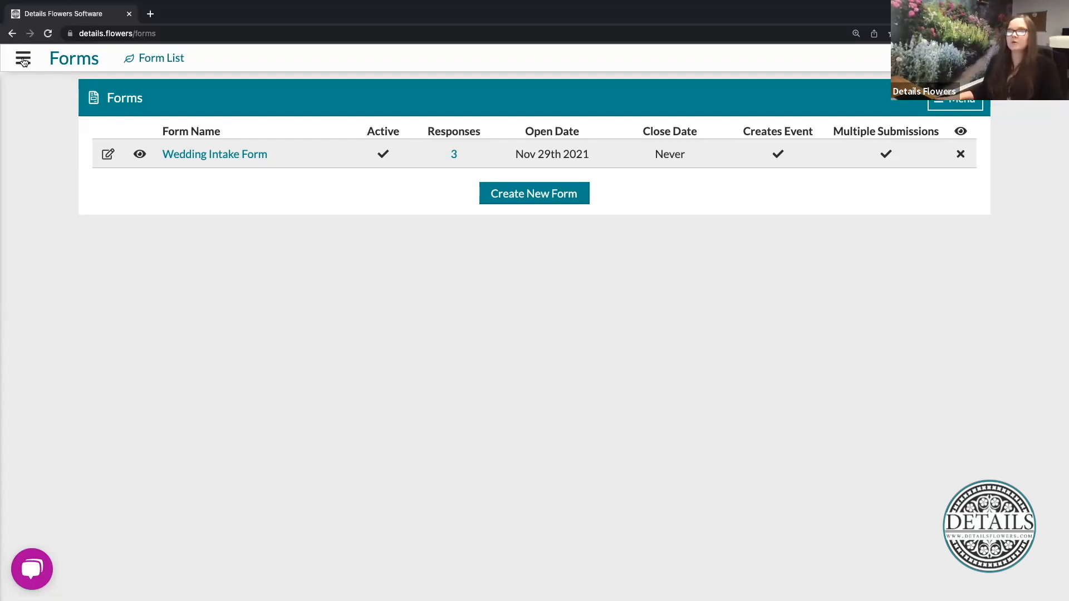
pyautogui.click(23, 60)
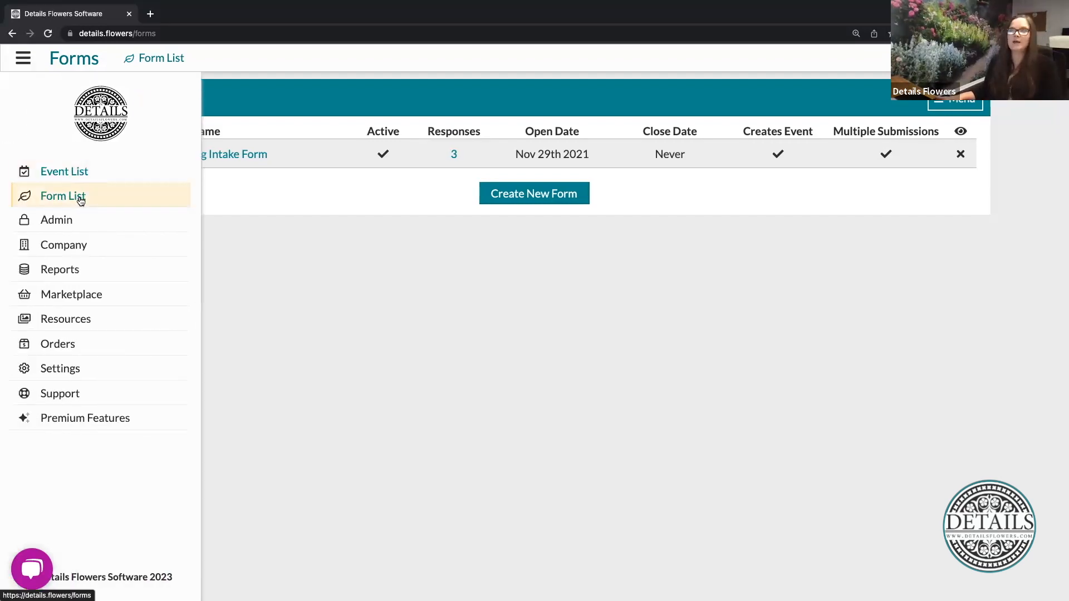
pyautogui.click(339, 292)
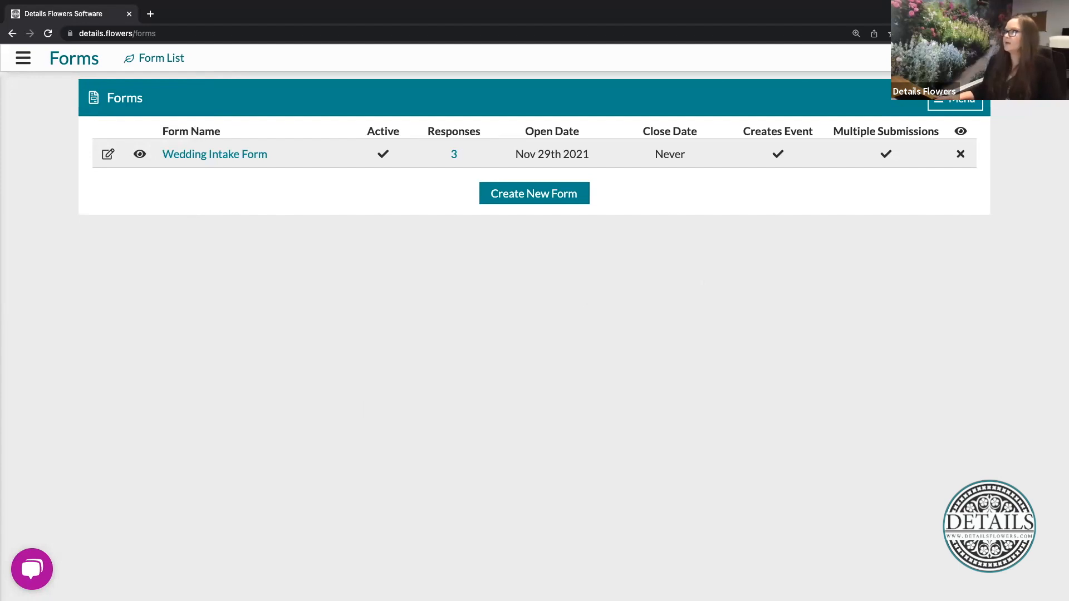
pyautogui.click(955, 101)
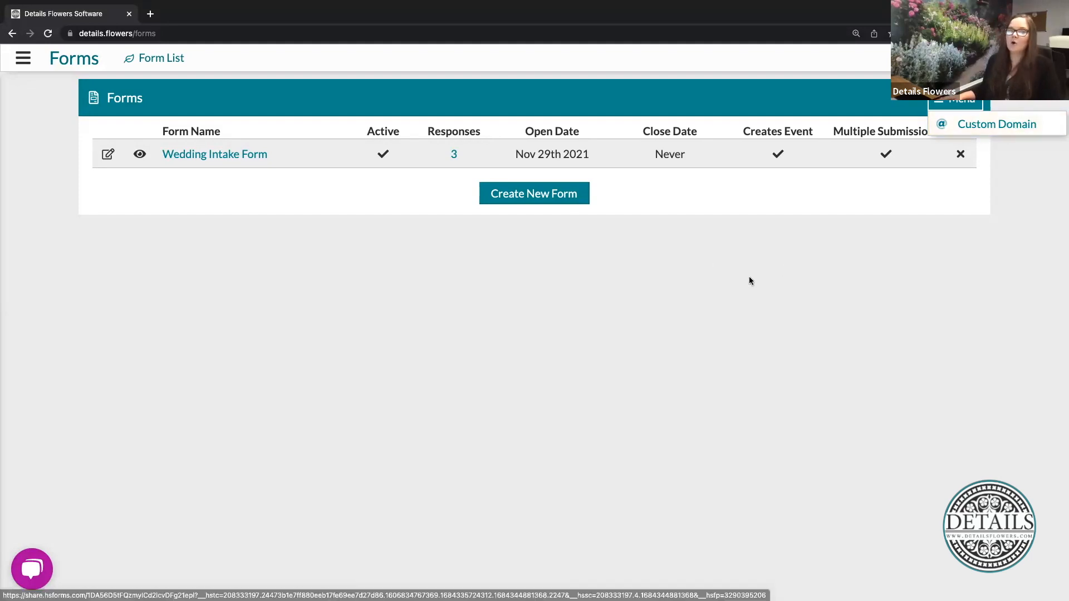
pyautogui.click(550, 287)
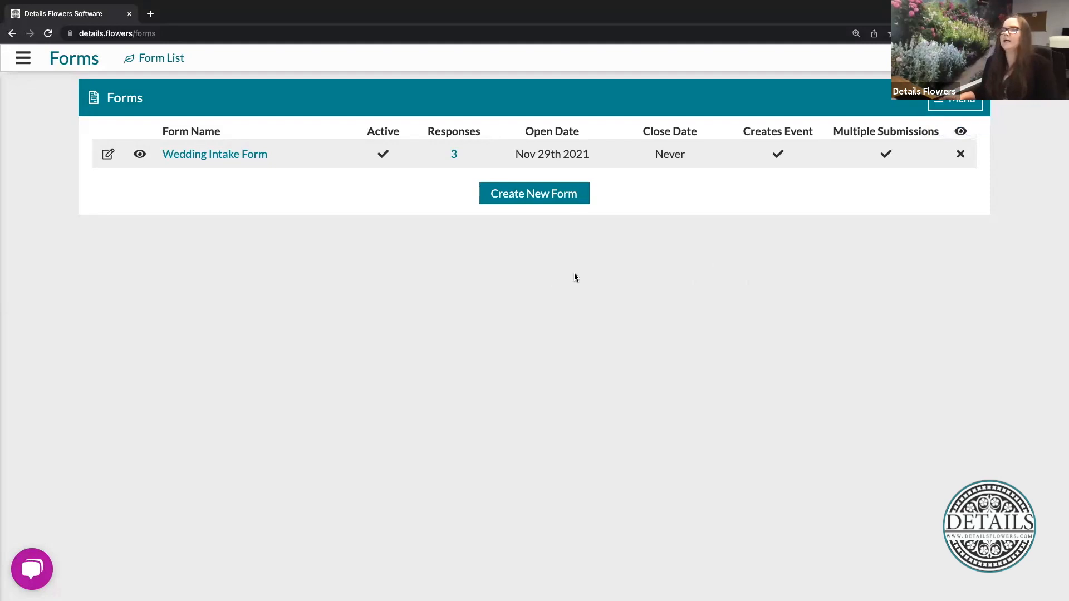
# Create a new form named "Tips & Tricks Webinar", make it active and have it create an event.
pyautogui.click(533, 196)
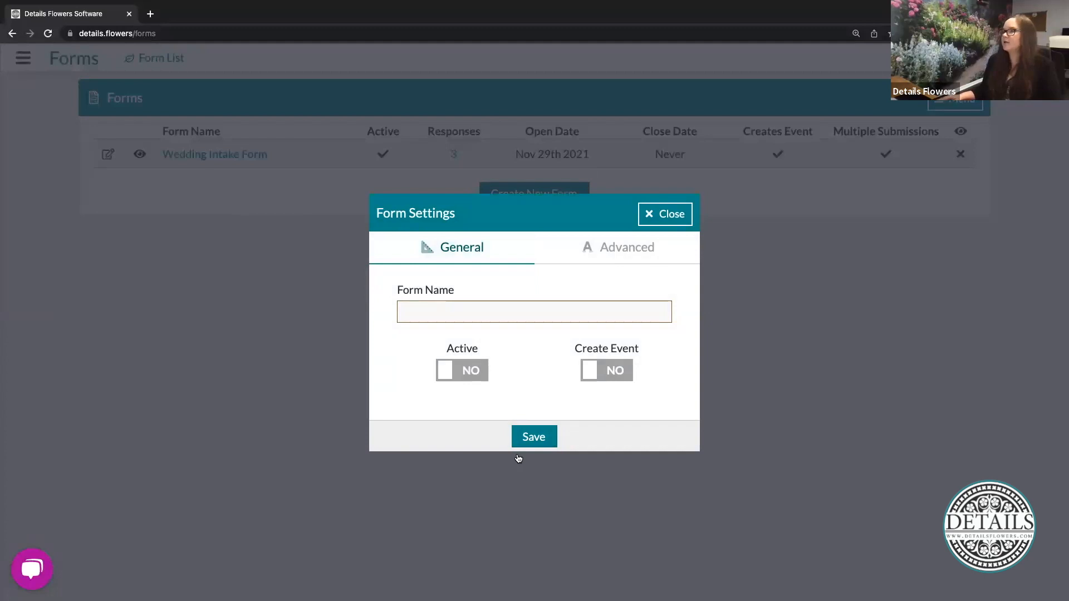
pyautogui.click(461, 316)
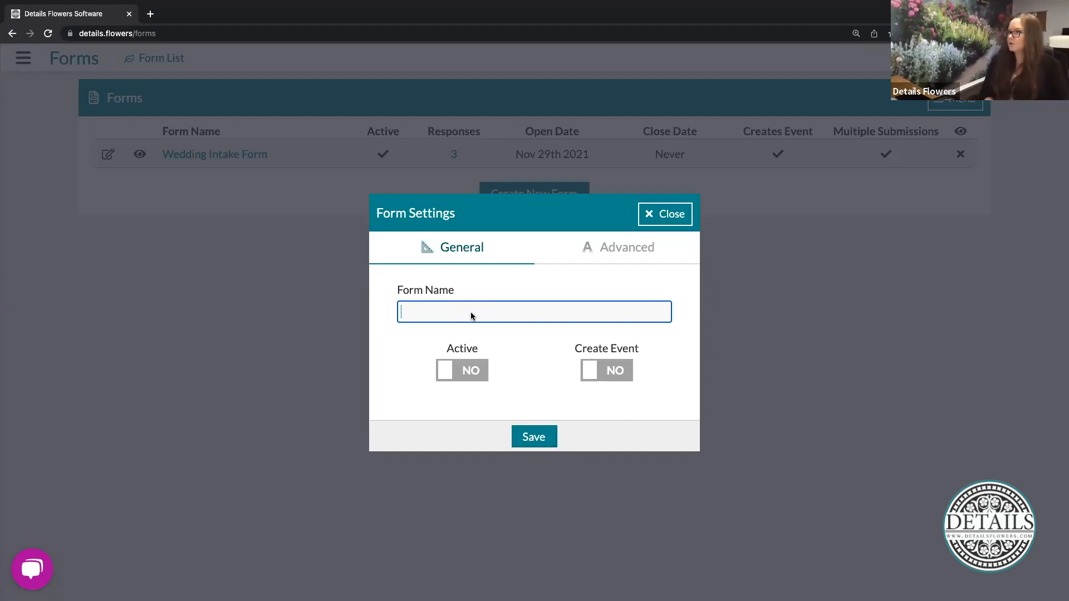
pyautogui.write('Tips & Tricks Webinar')
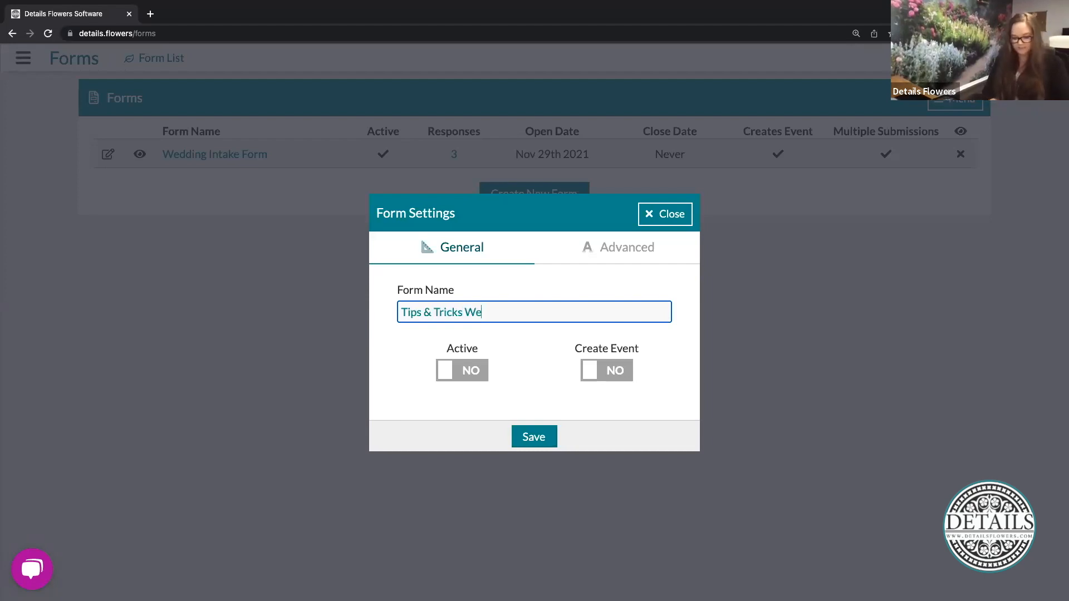
pyautogui.click(530, 347)
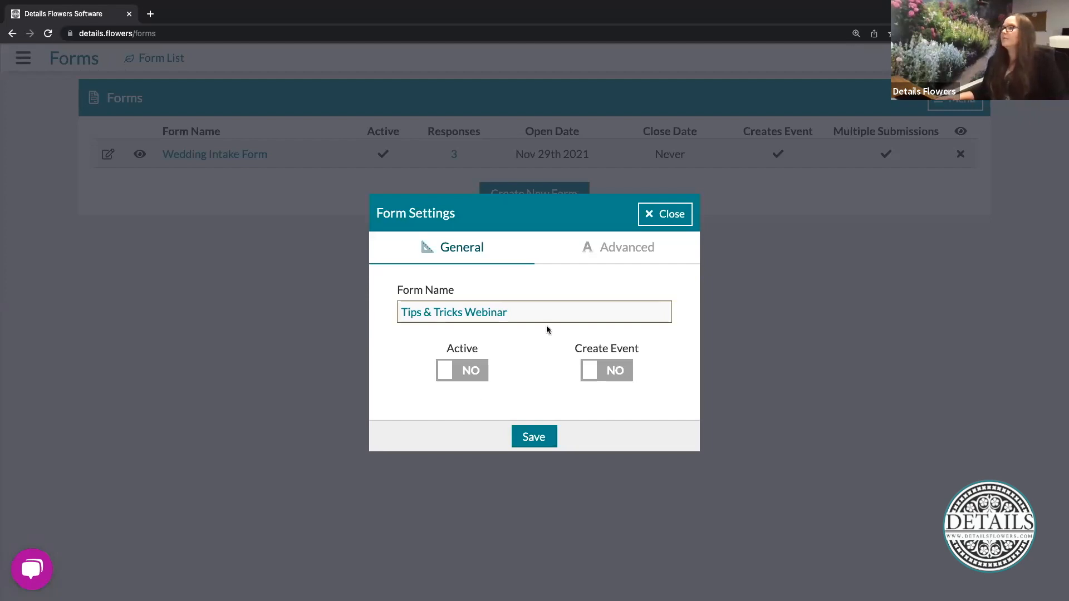
pyautogui.click(461, 372)
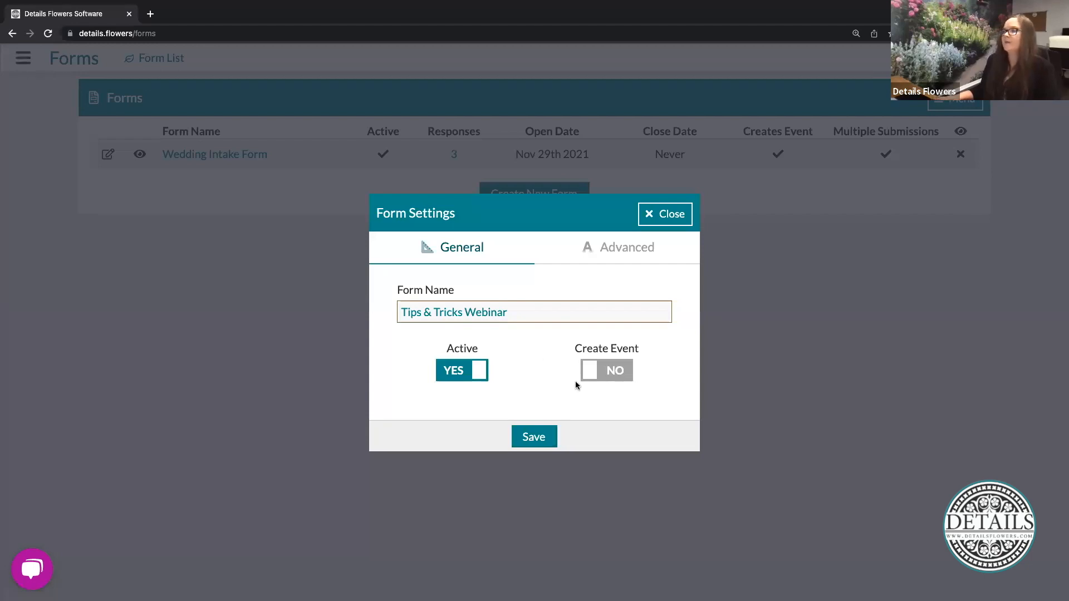
pyautogui.click(611, 372)
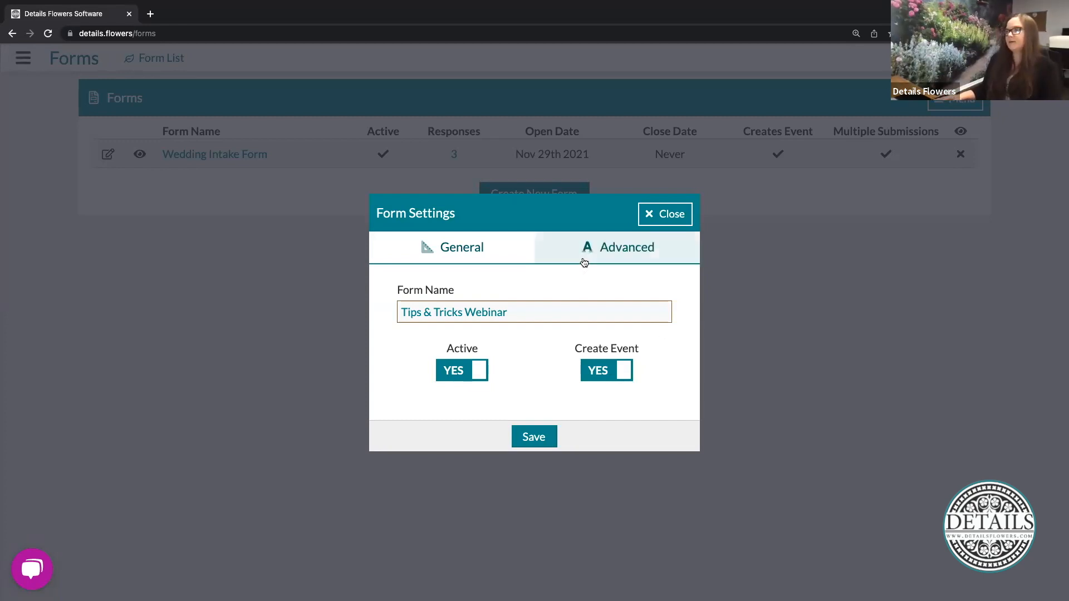
# In the form's advanced settings, allow multiple submissions and set the open date to May 17, 2023.
pyautogui.click(618, 254)
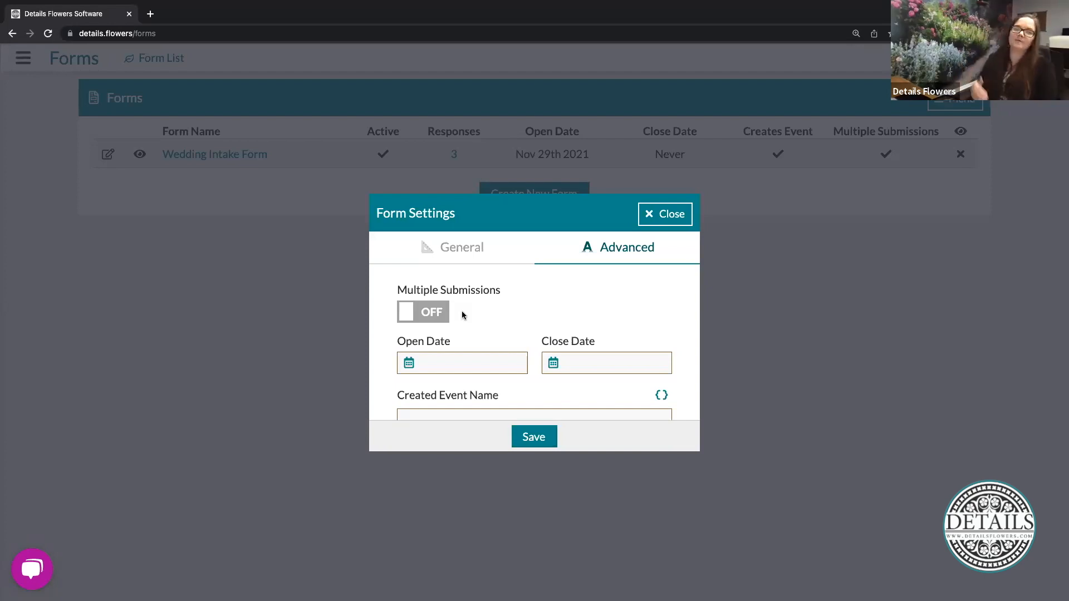
pyautogui.click(427, 313)
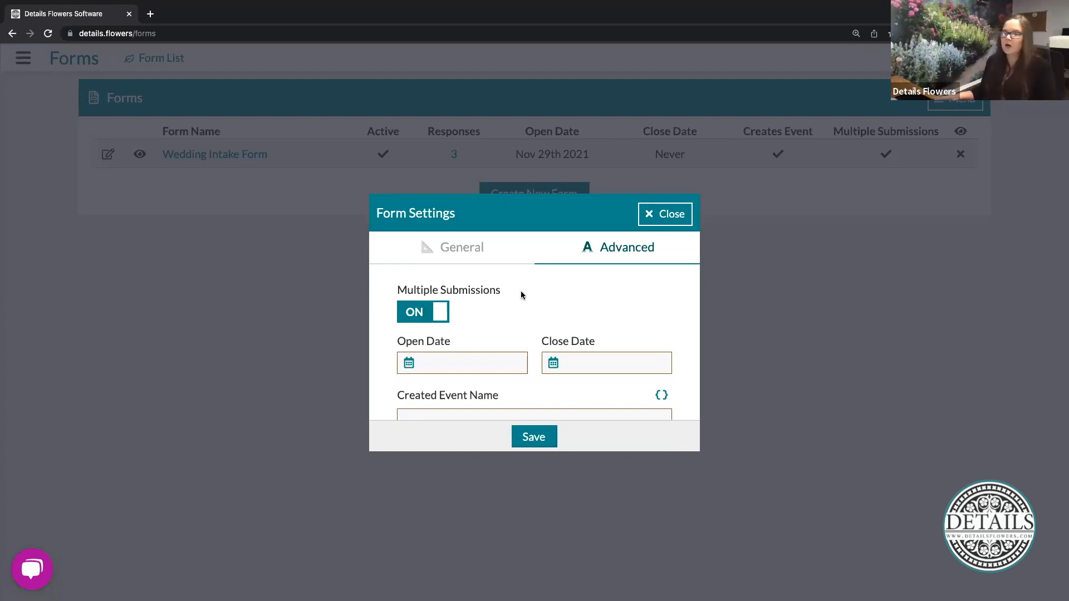
pyautogui.scroll(-1, 522, 295)
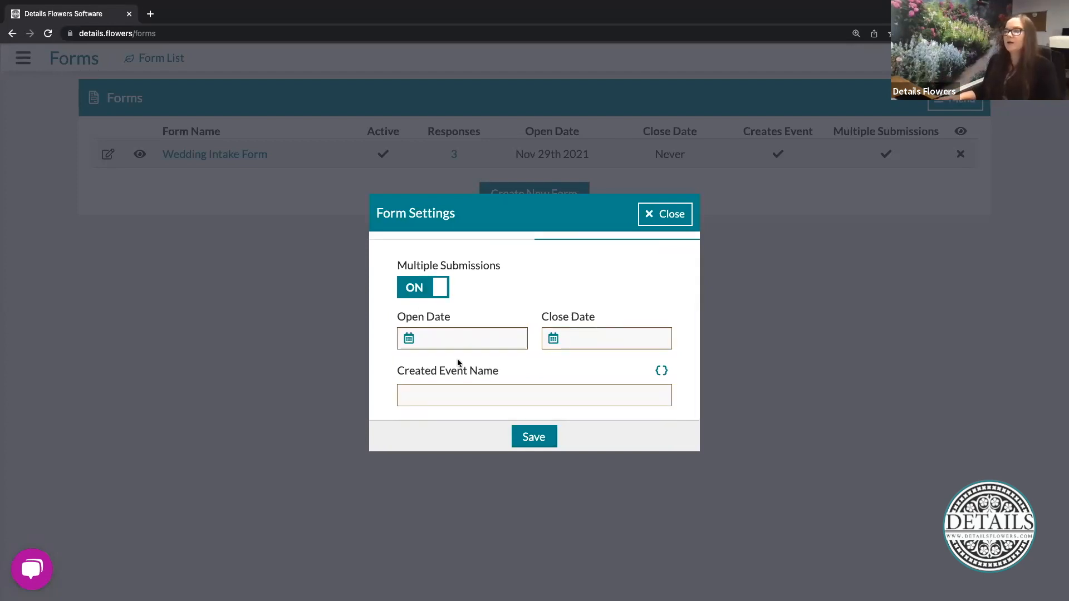
pyautogui.click(536, 369)
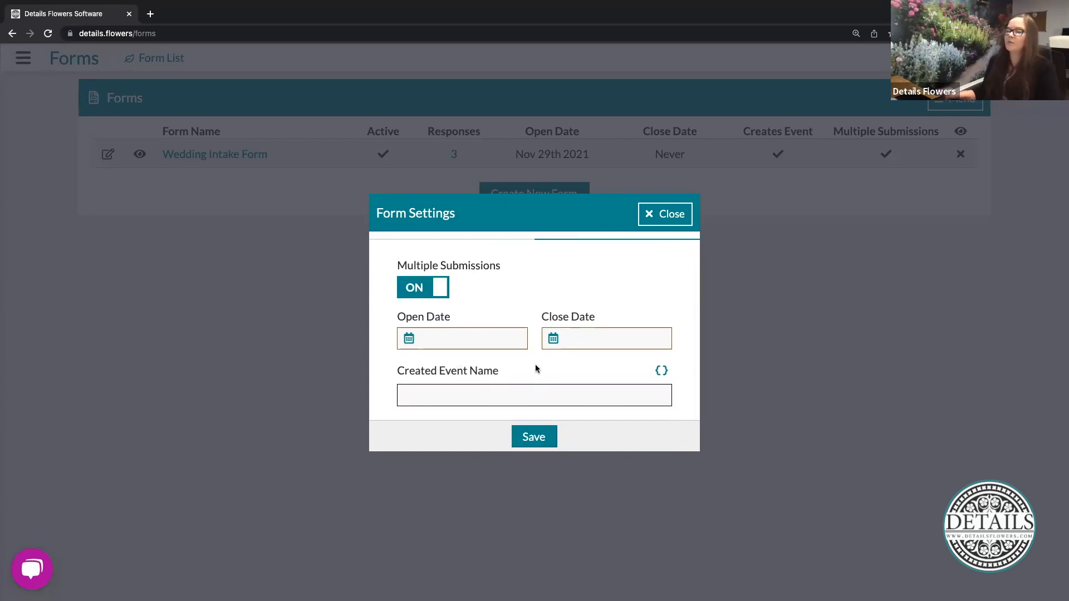
pyautogui.click(470, 338)
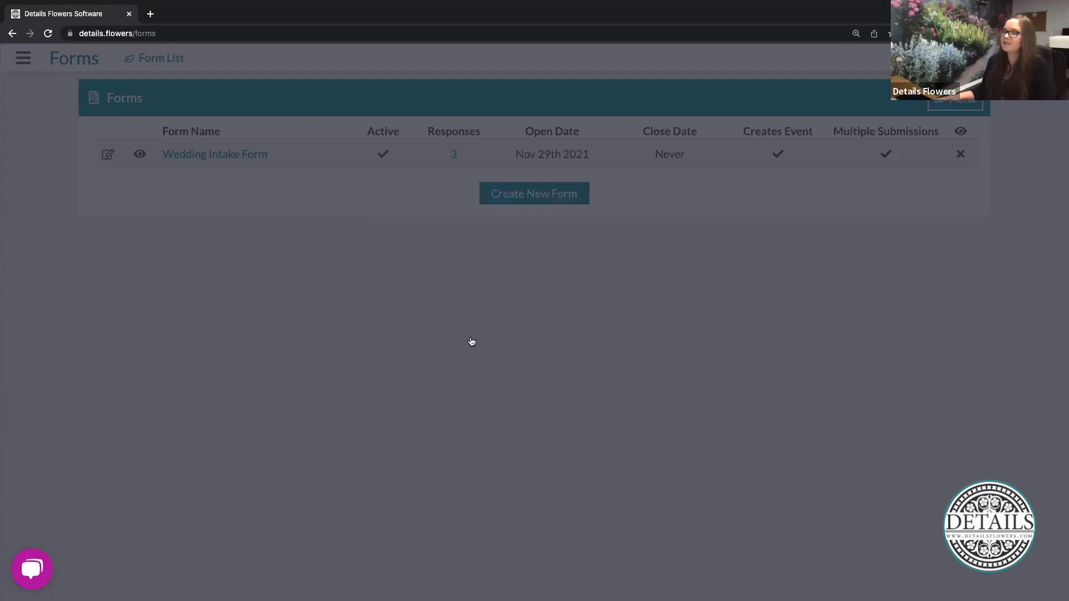
pyautogui.click(538, 436)
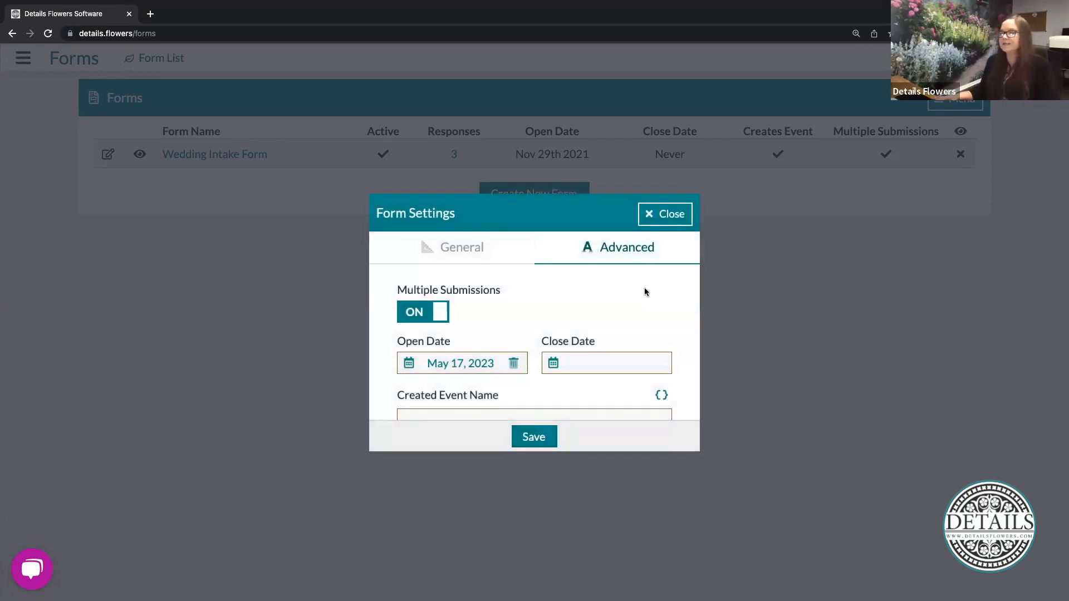
# Set the created event name to {{client_name}} and save the form settings.
pyautogui.scroll(-1, 580, 358)
pyautogui.click(500, 396)
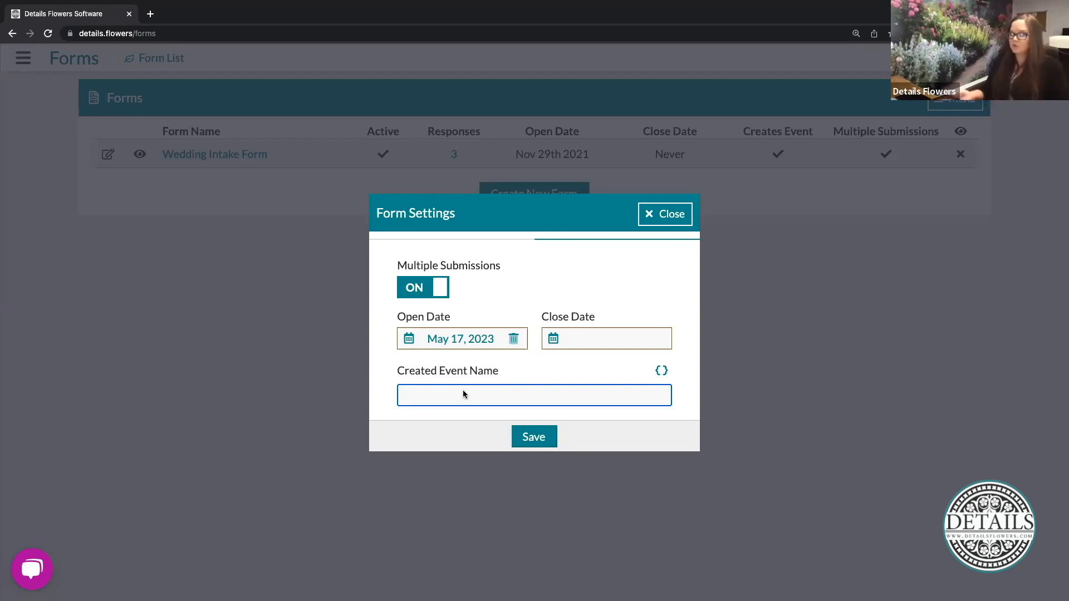
pyautogui.write('client')
pyautogui.press('BackSpace')
pyautogui.press('BackSpace')
pyautogui.press('BackSpace')
pyautogui.press('BackSpace')
pyautogui.press('BackSpace')
pyautogui.press('BackSpace')
pyautogui.write('{')
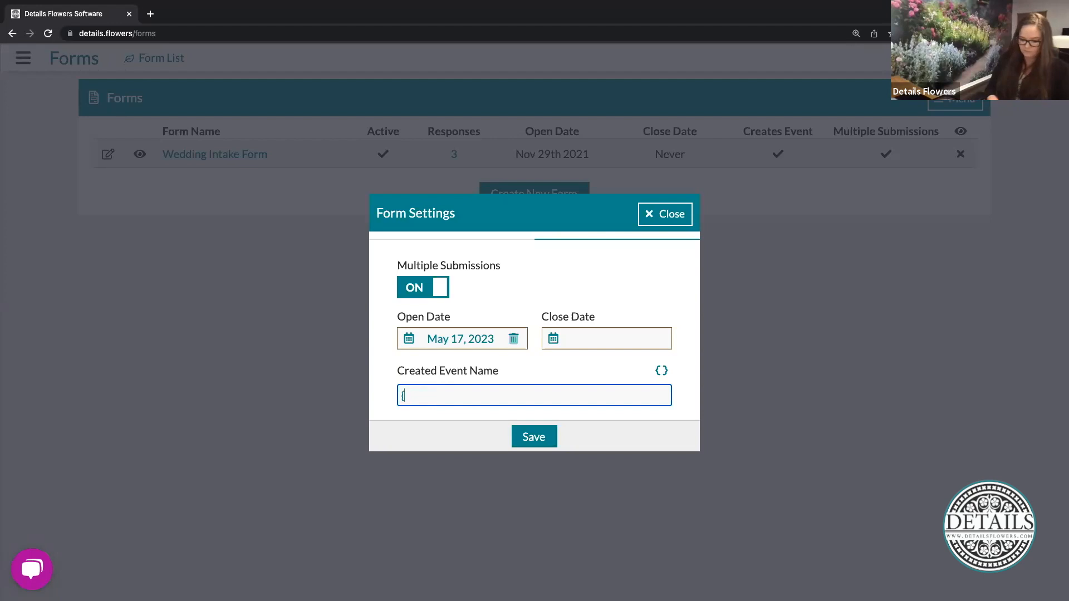
pyautogui.write('{client_name')
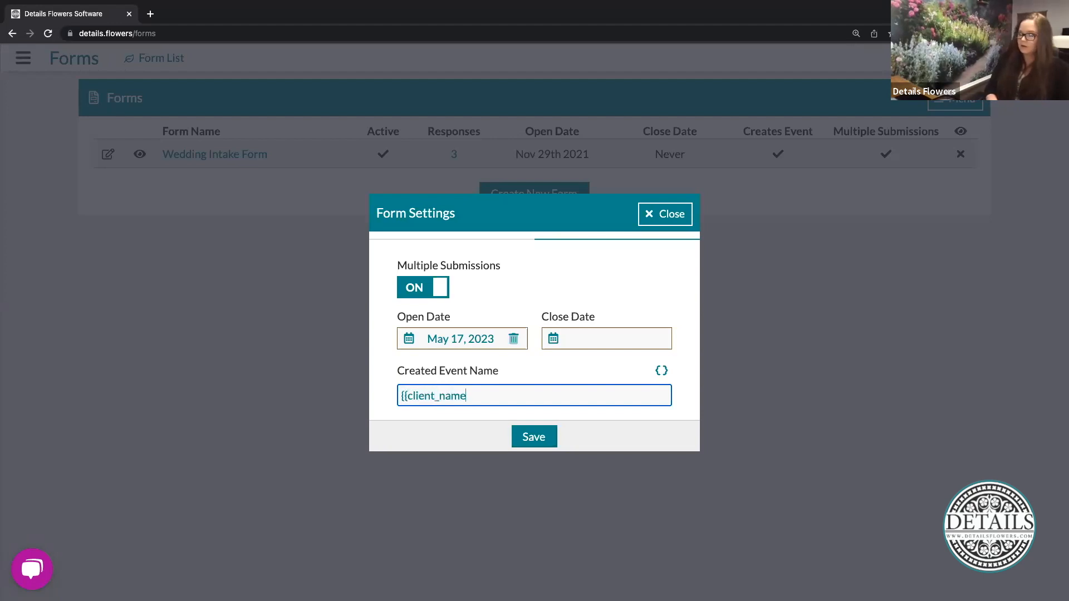
pyautogui.write('}}')
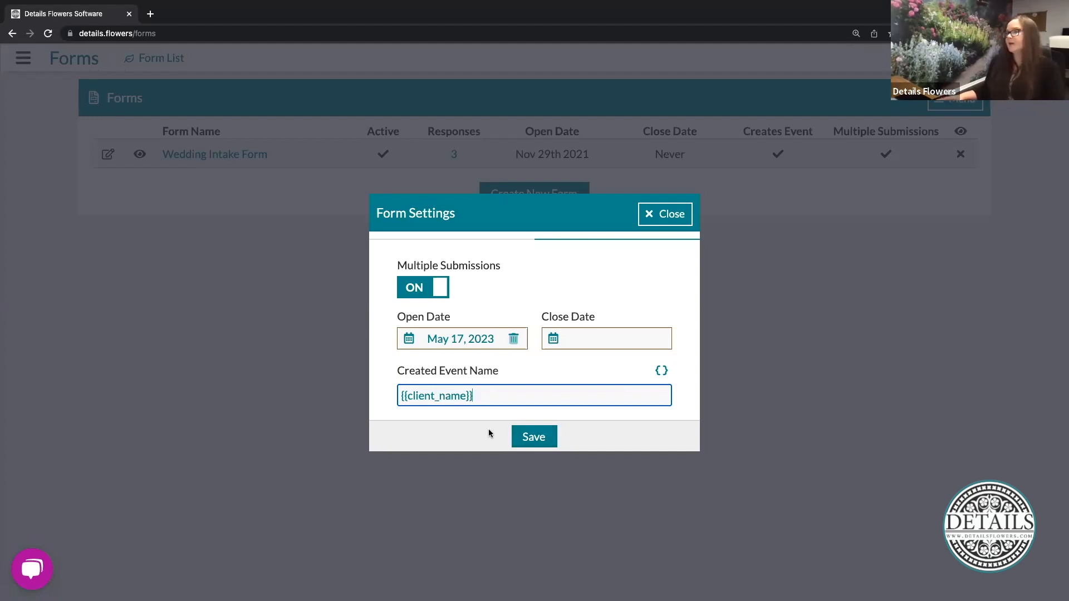
pyautogui.click(539, 439)
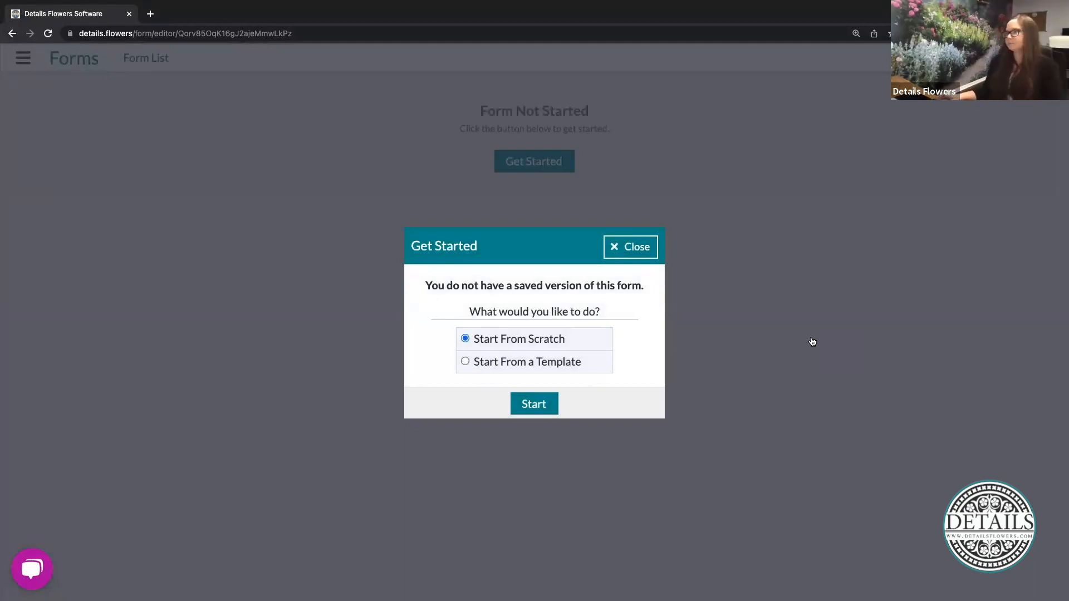
# Start the form from a template, choosing the Wedding Intake Form described as "For Weddings".
pyautogui.click(546, 363)
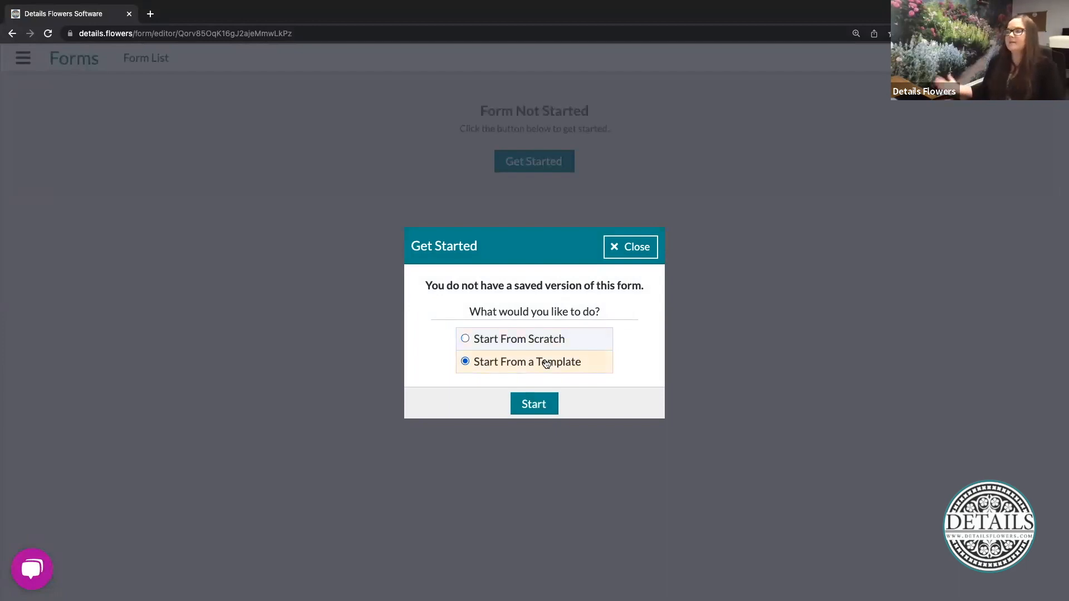
pyautogui.click(541, 409)
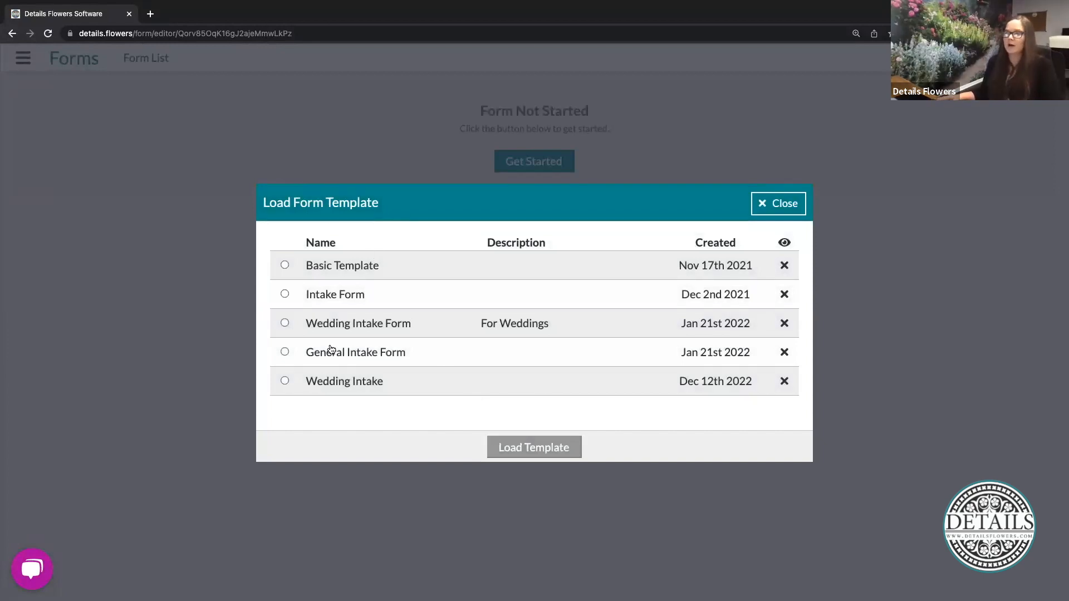
pyautogui.click(285, 324)
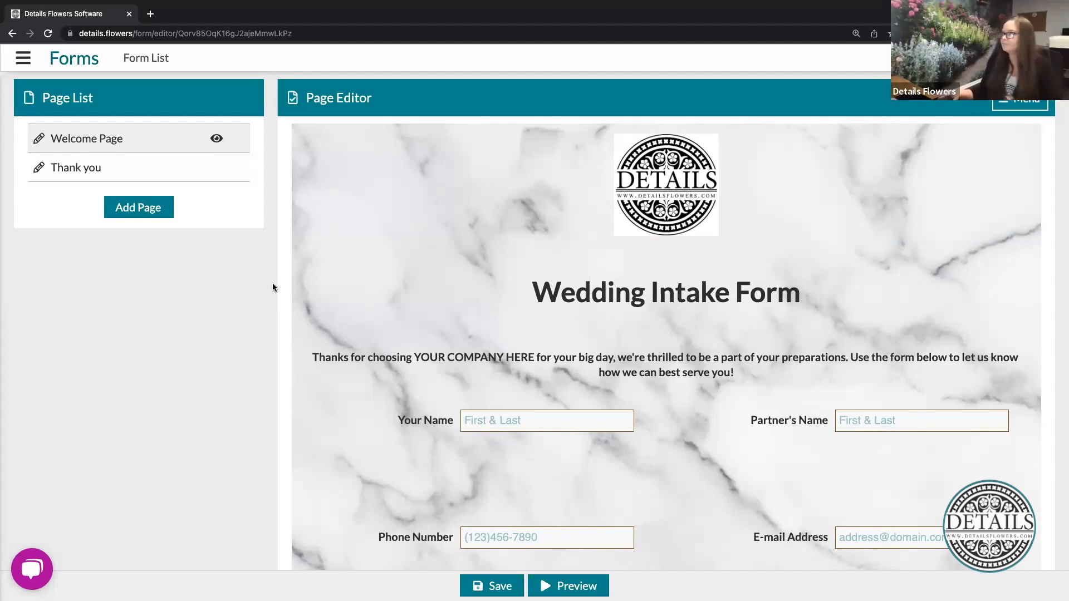
# Examine the form defaults, including the font families offered for the default font and the component defaults.
pyautogui.moveTo(689, 314)
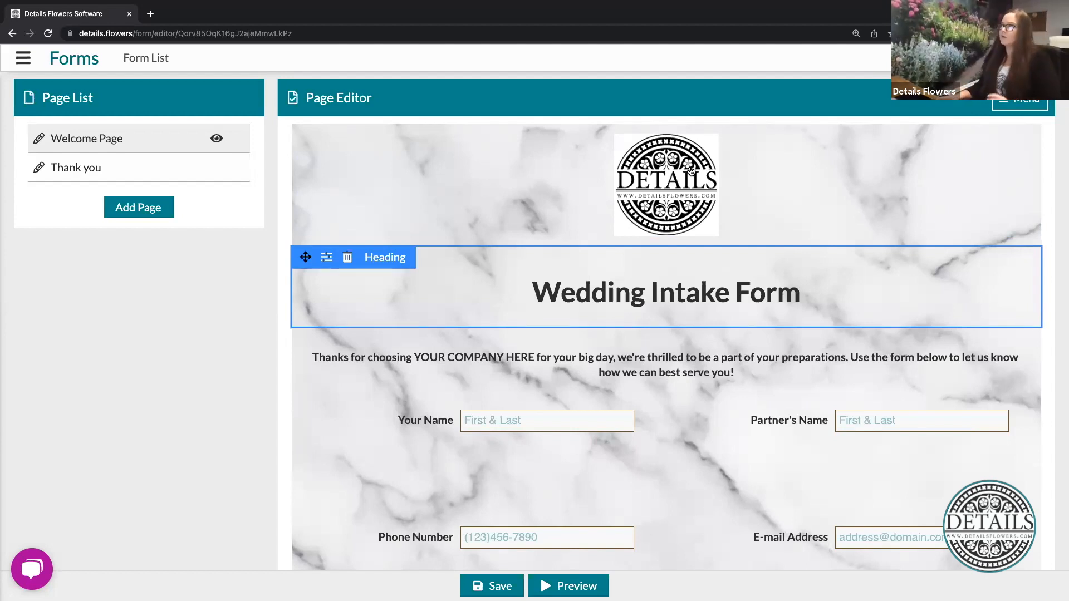
pyautogui.moveTo(482, 237)
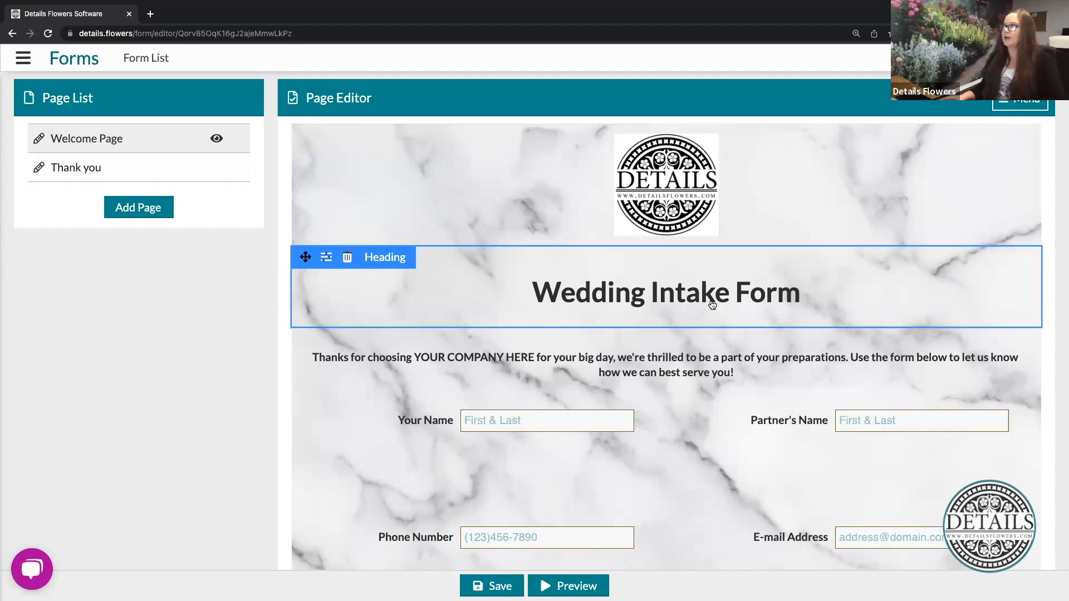
pyautogui.click(1015, 104)
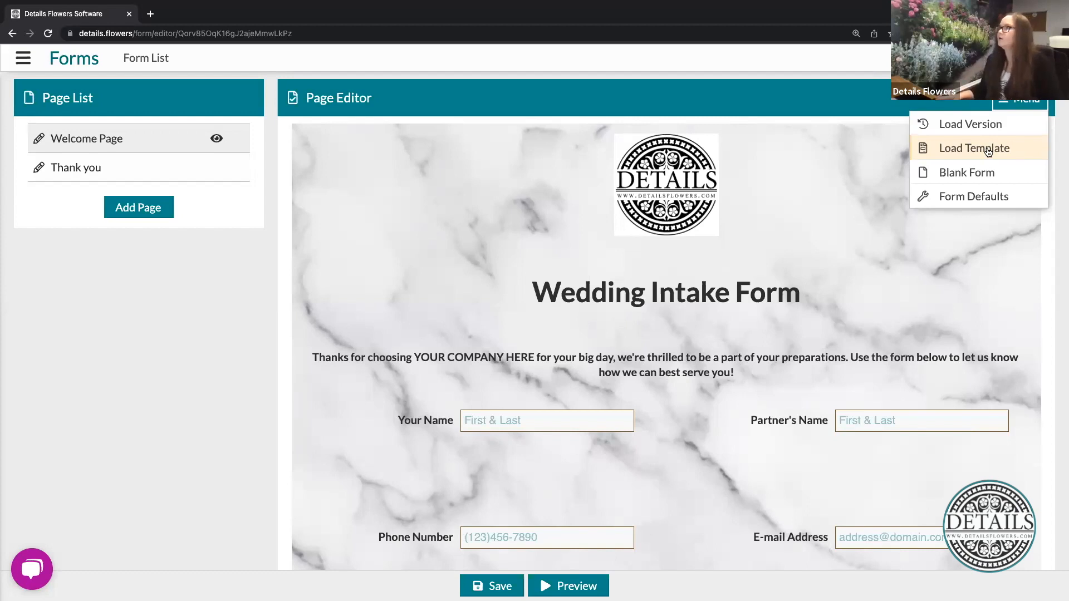
pyautogui.click(981, 200)
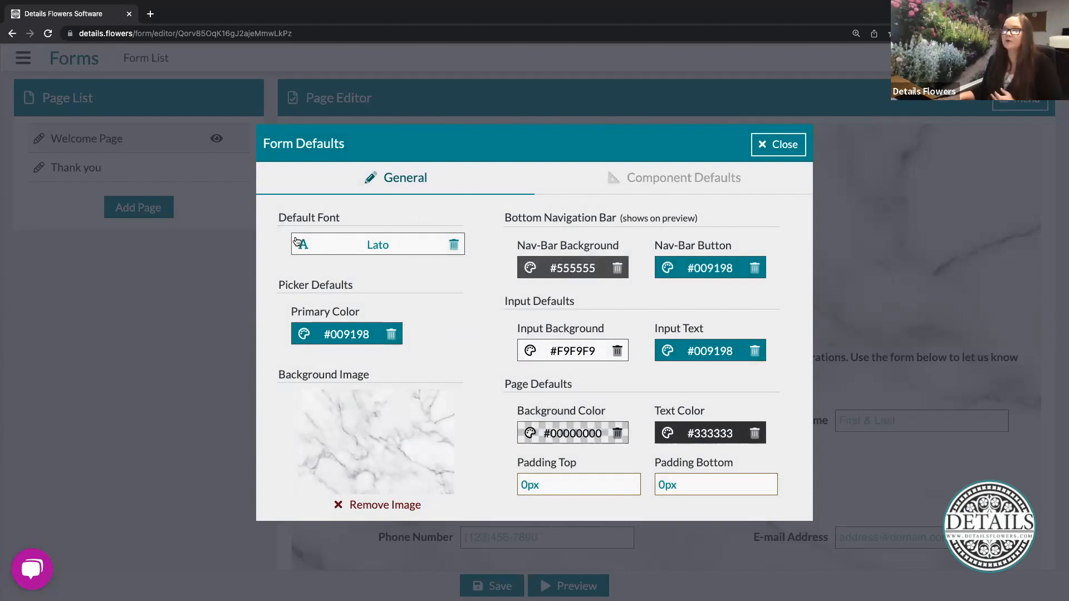
pyautogui.click(388, 249)
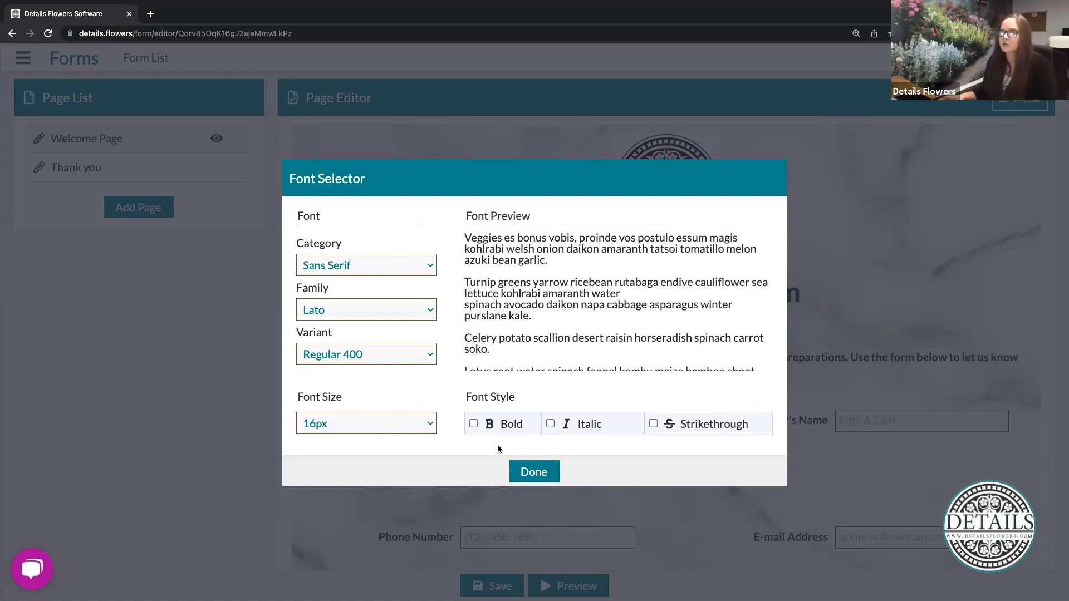
pyautogui.click(412, 315)
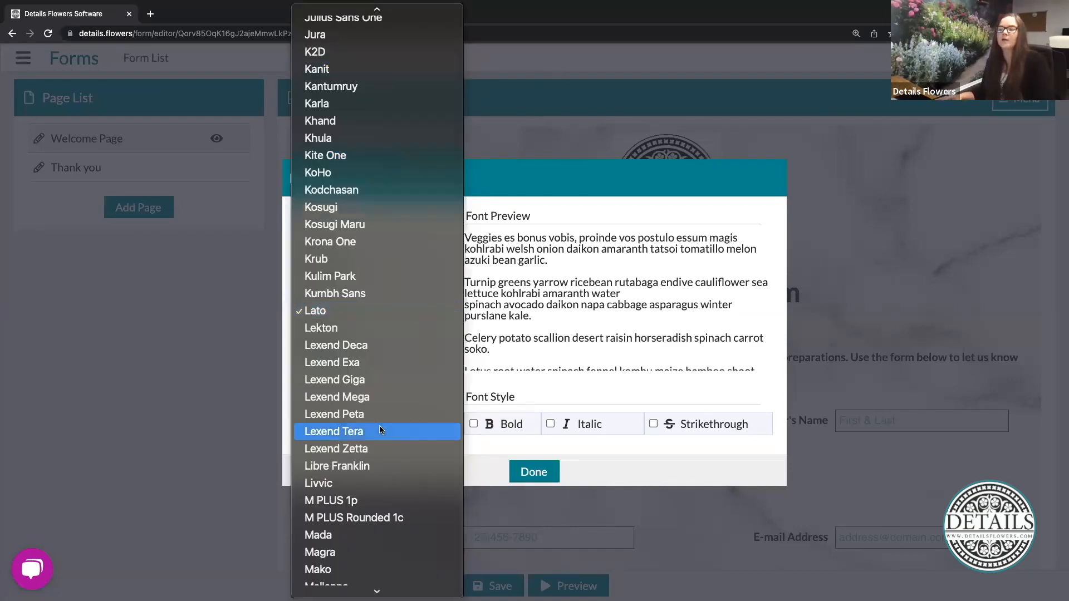
pyautogui.scroll(-10, 379, 425)
pyautogui.scroll(8, 380, 425)
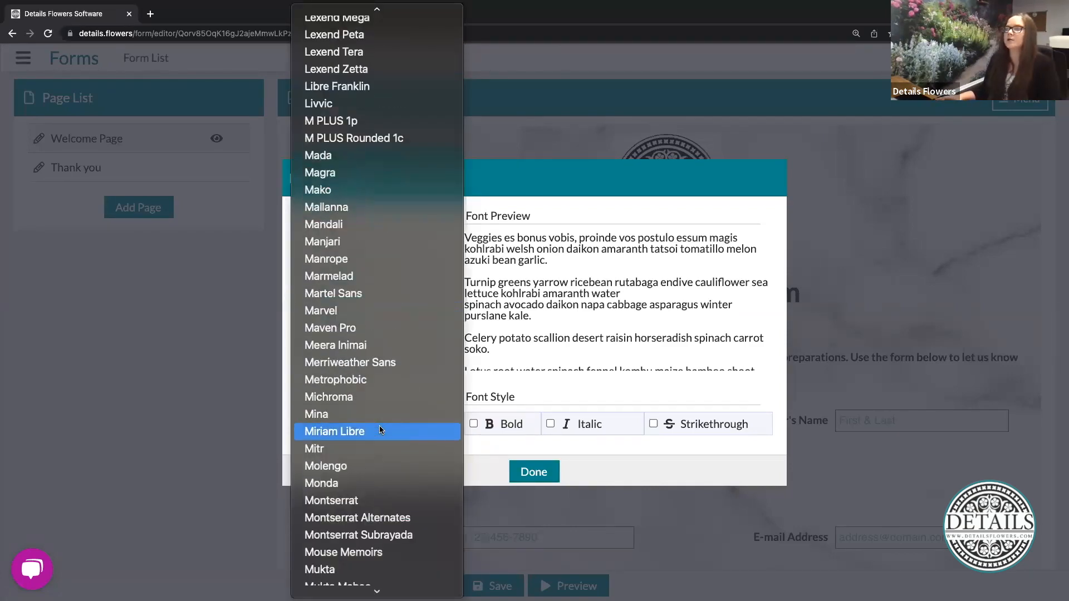
pyautogui.scroll(6, 381, 429)
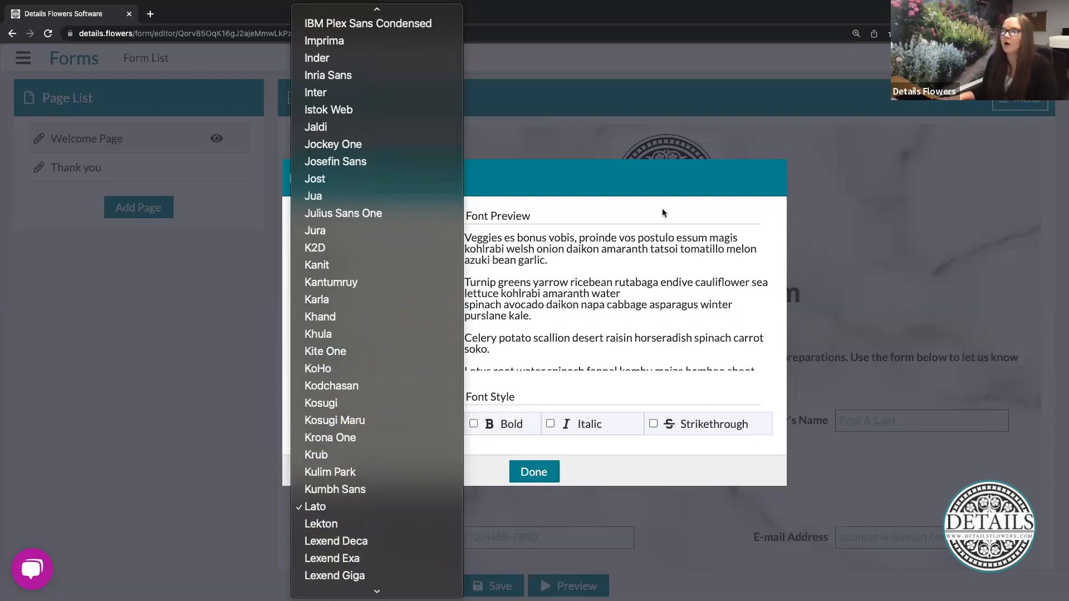
pyautogui.click(689, 196)
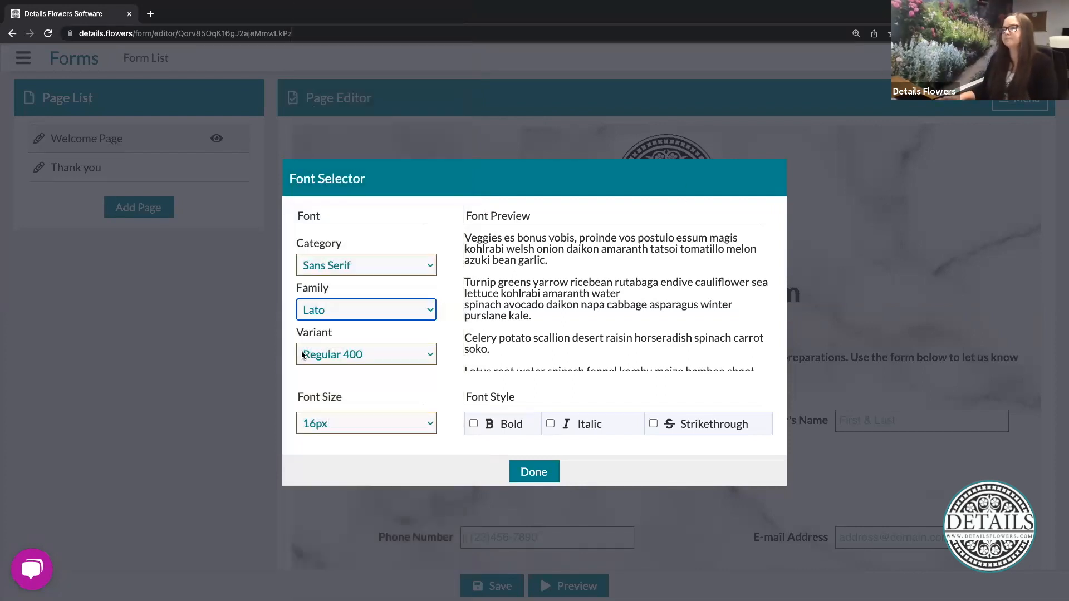
pyautogui.click(531, 472)
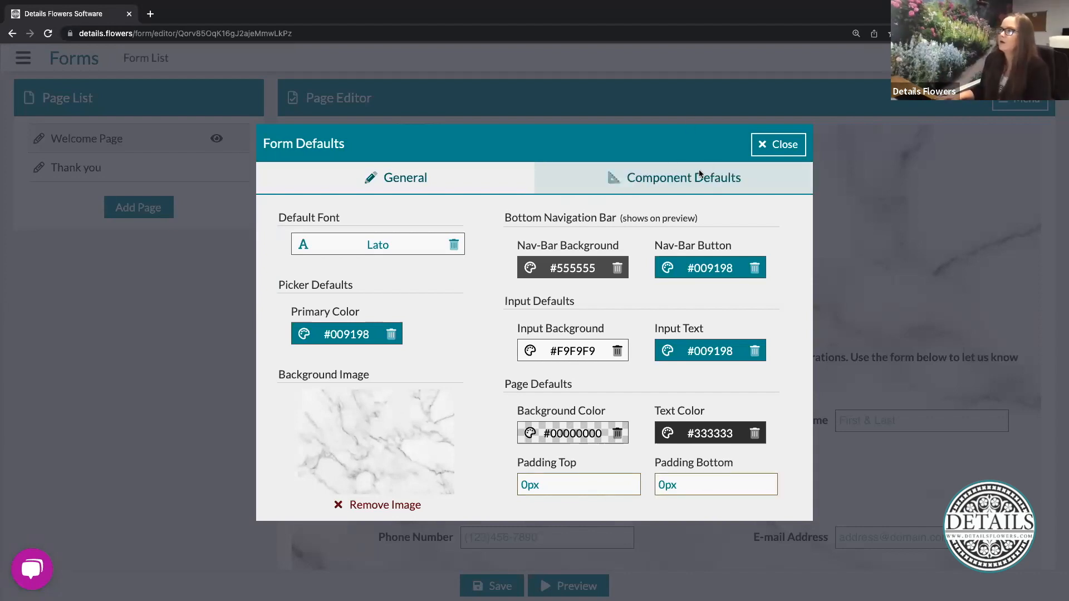
pyautogui.click(679, 177)
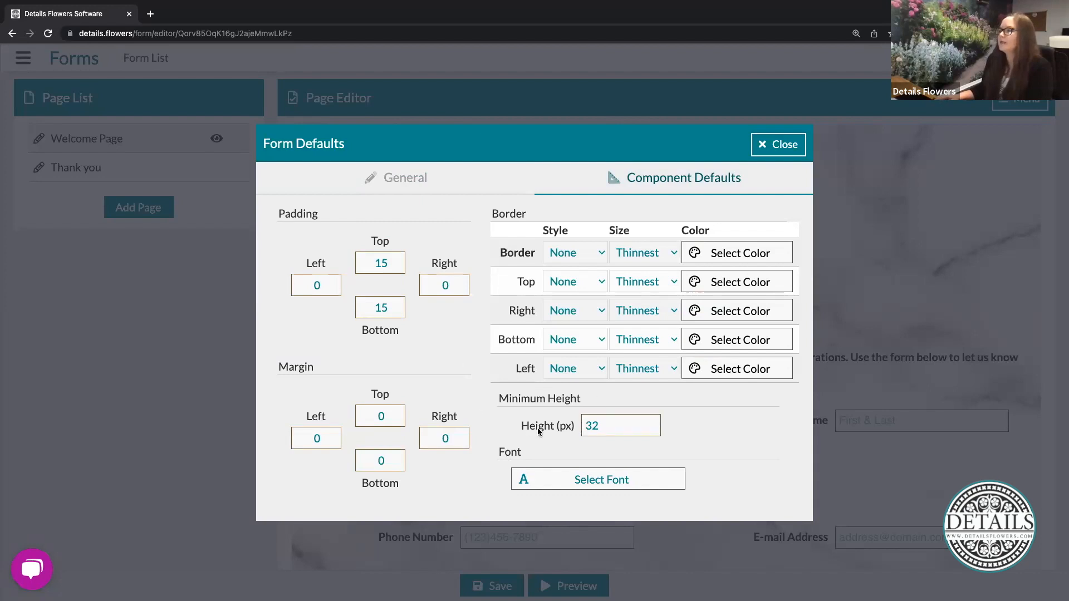
# Review the default minimum component height and close the form defaults without applying them to existing pages or components.
pyautogui.click(610, 427)
pyautogui.moveTo(610, 427); pyautogui.dragTo(573, 426)
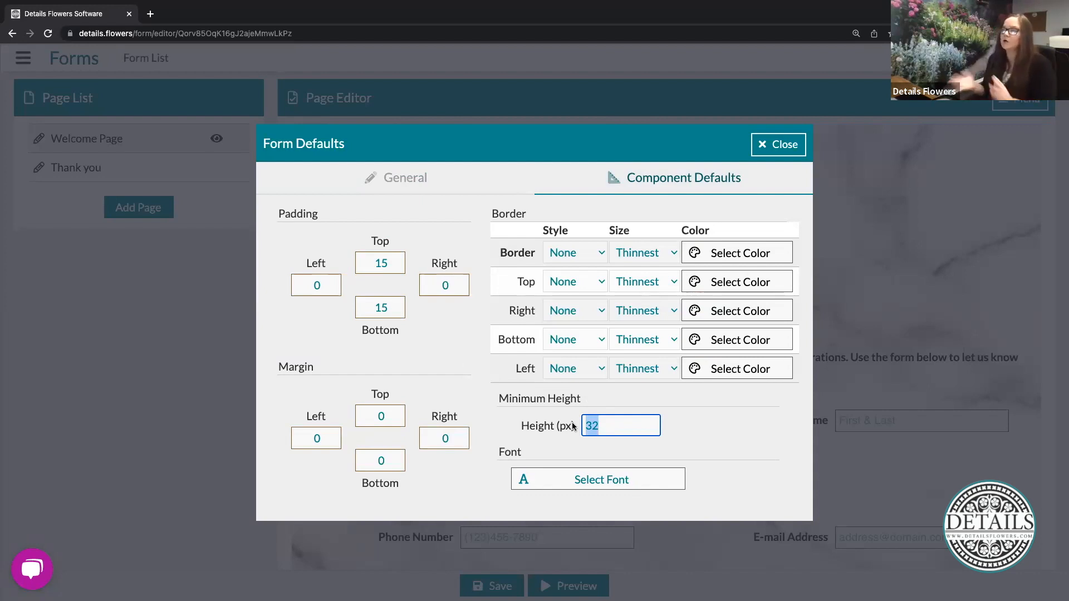
pyautogui.click(539, 439)
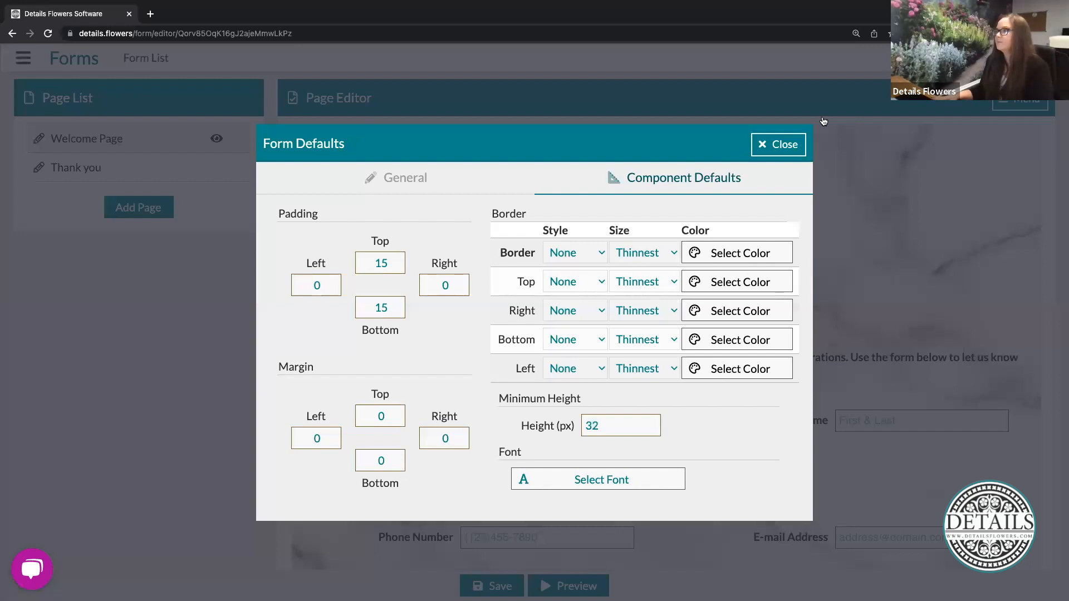
pyautogui.click(784, 145)
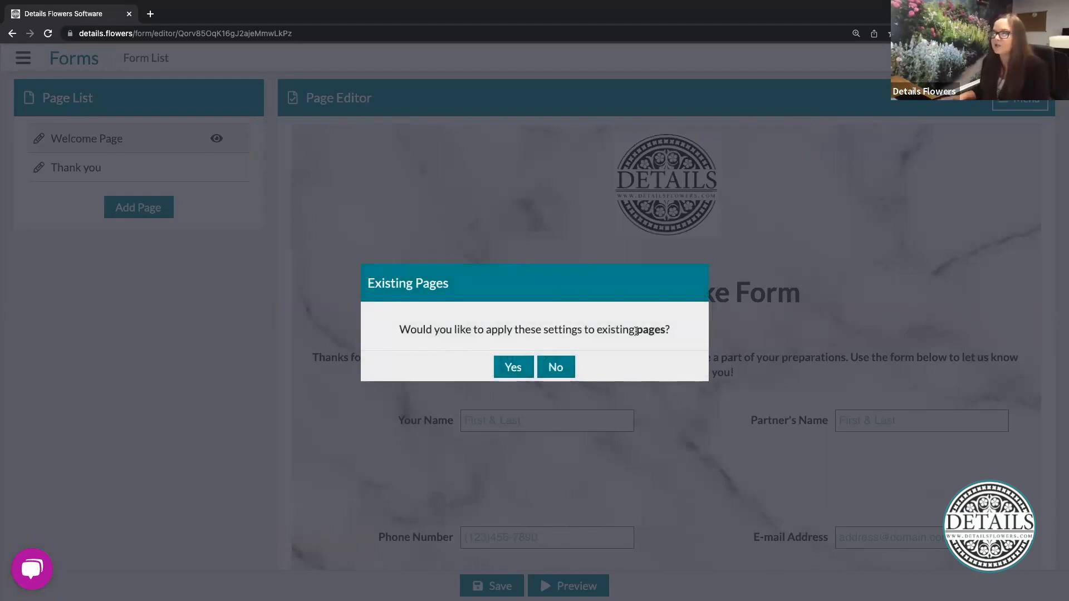
pyautogui.click(562, 369)
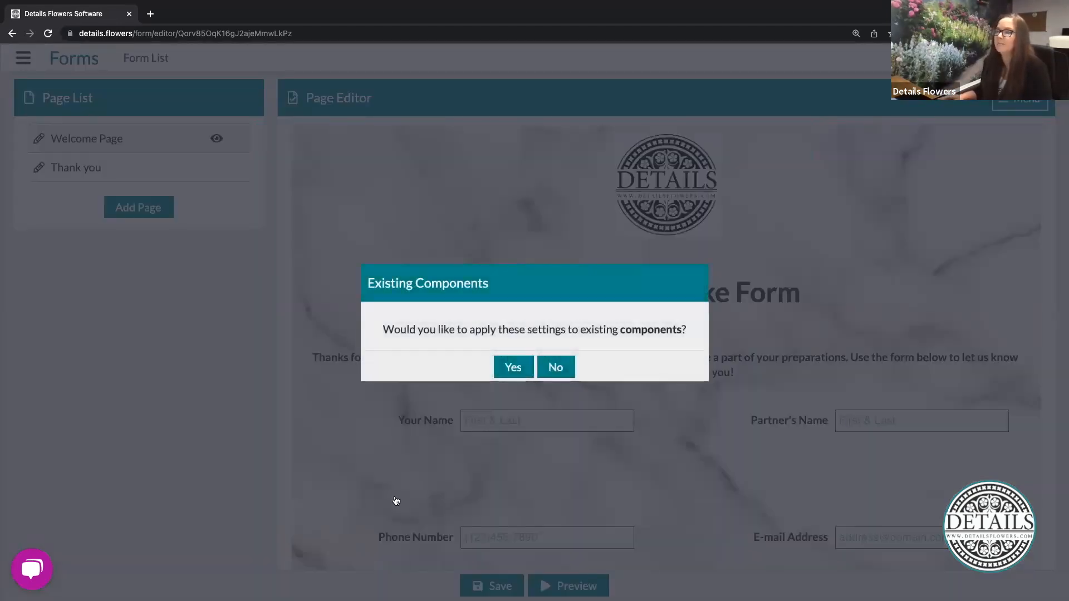
pyautogui.click(556, 367)
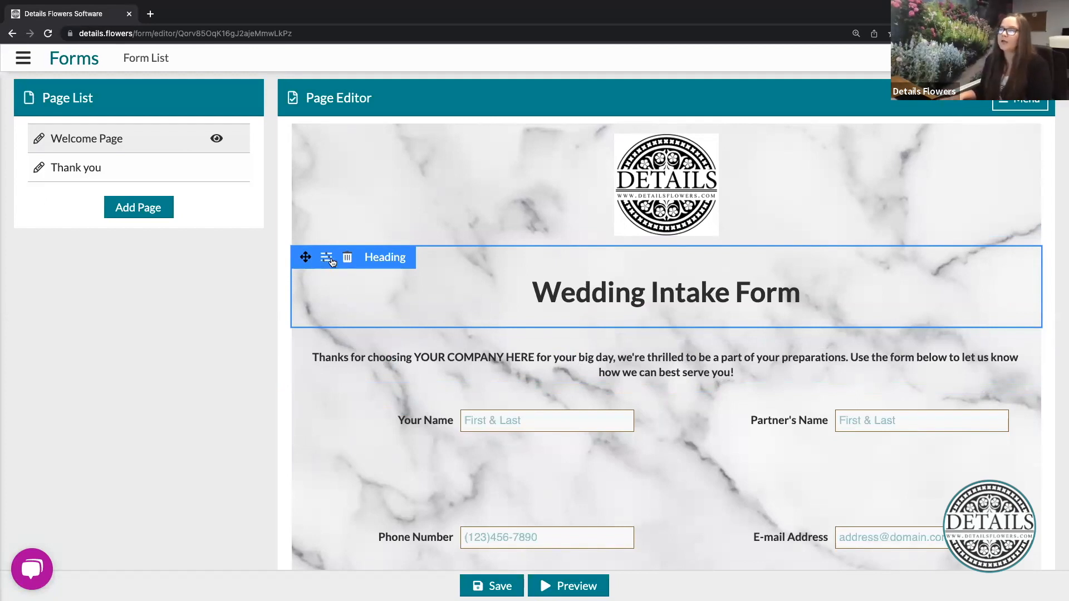
# Examine the Wedding Intake Form heading's component options, including its text, heading types, and general padding, border and font settings.
pyautogui.click(380, 354)
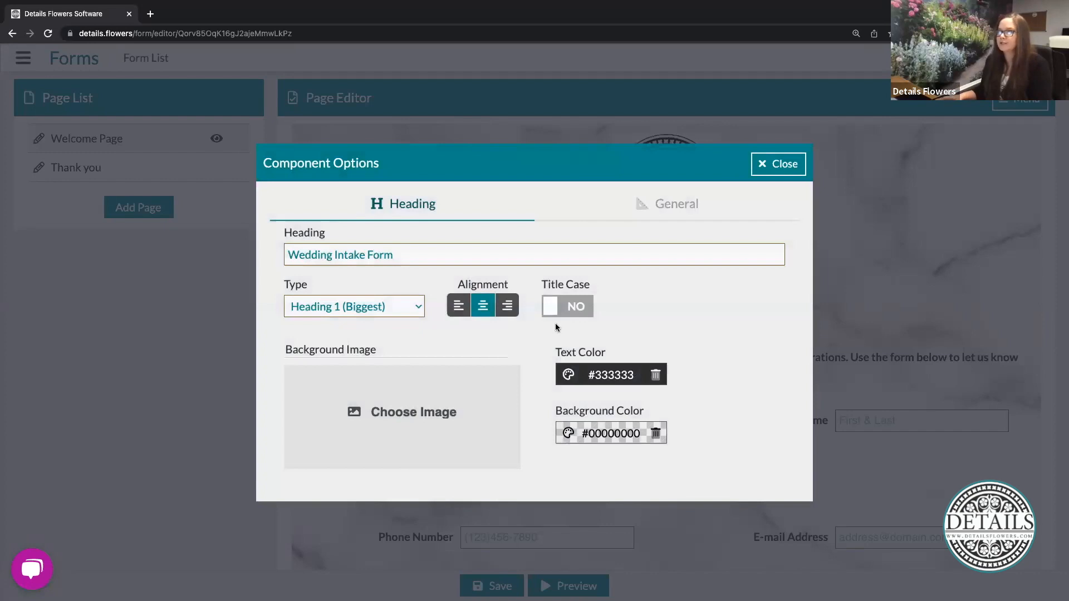
pyautogui.click(423, 258)
pyautogui.moveTo(410, 255); pyautogui.dragTo(286, 254)
pyautogui.click(713, 307)
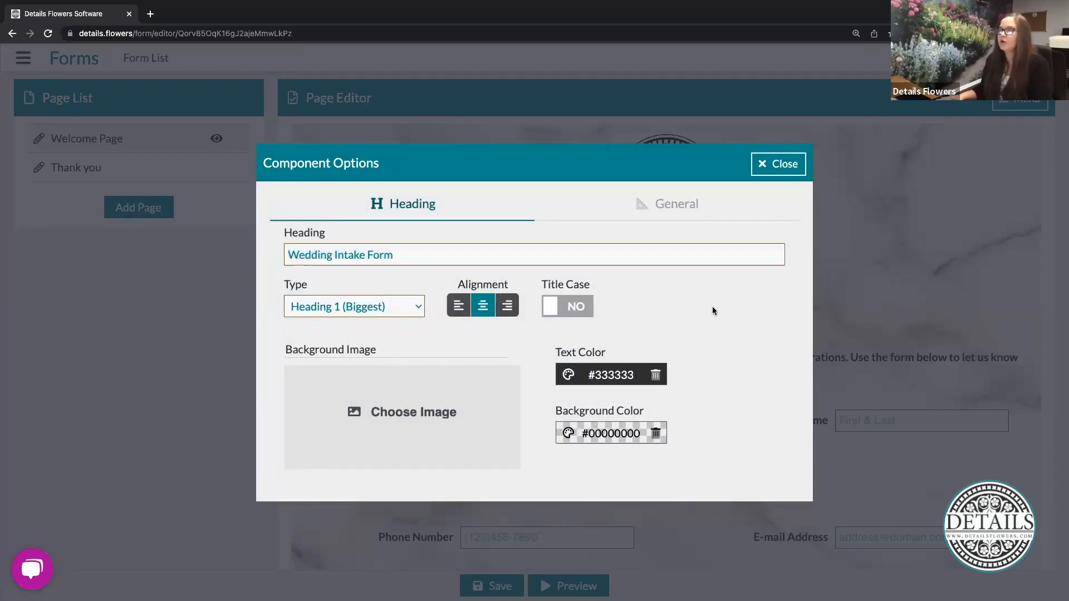
pyautogui.click(409, 308)
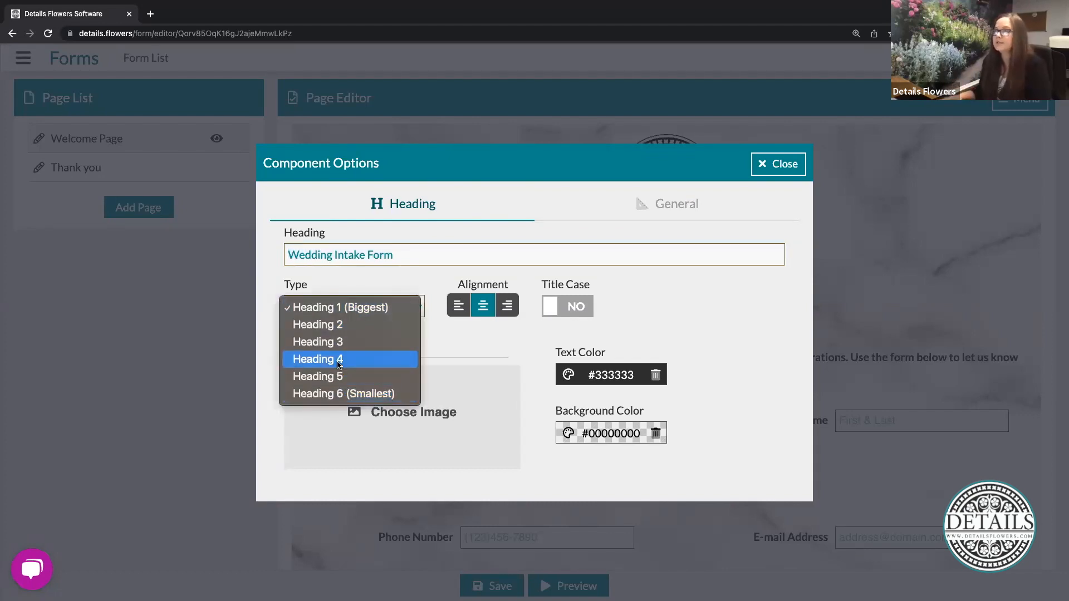
pyautogui.click(499, 334)
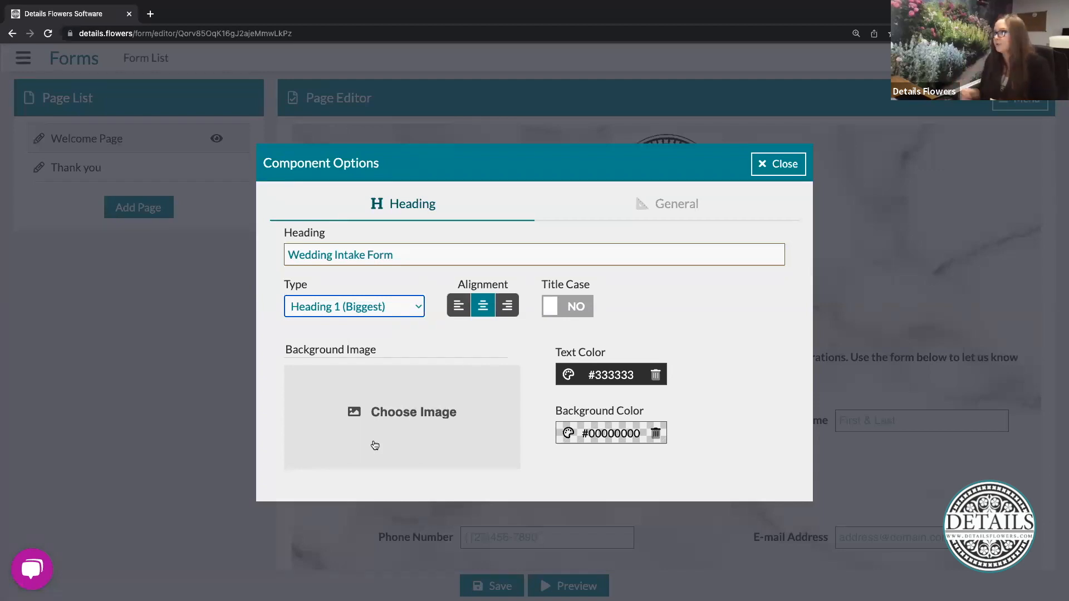
pyautogui.click(679, 203)
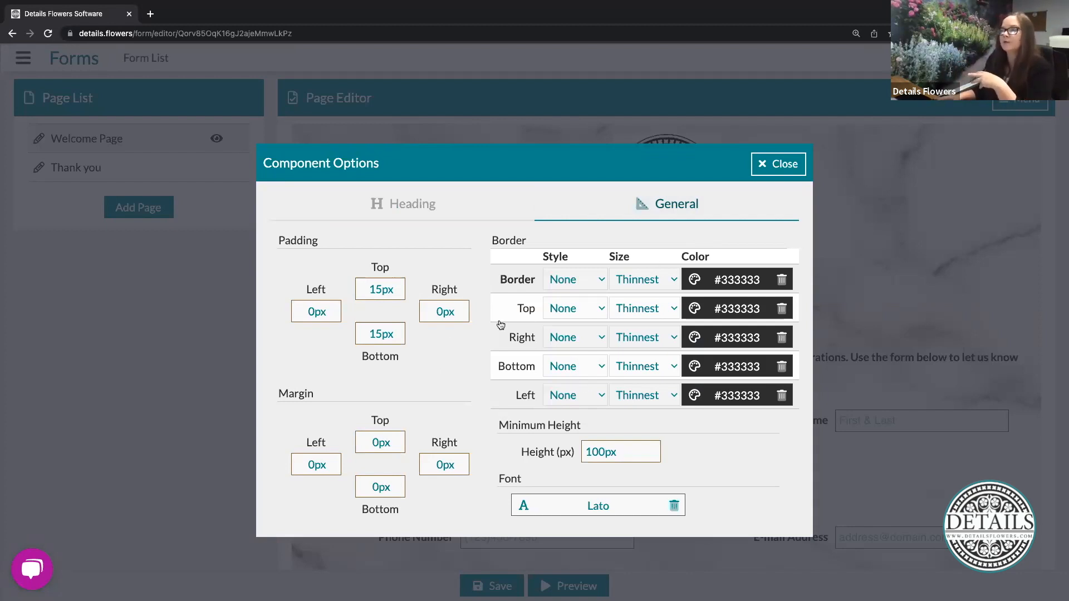
pyautogui.click(791, 164)
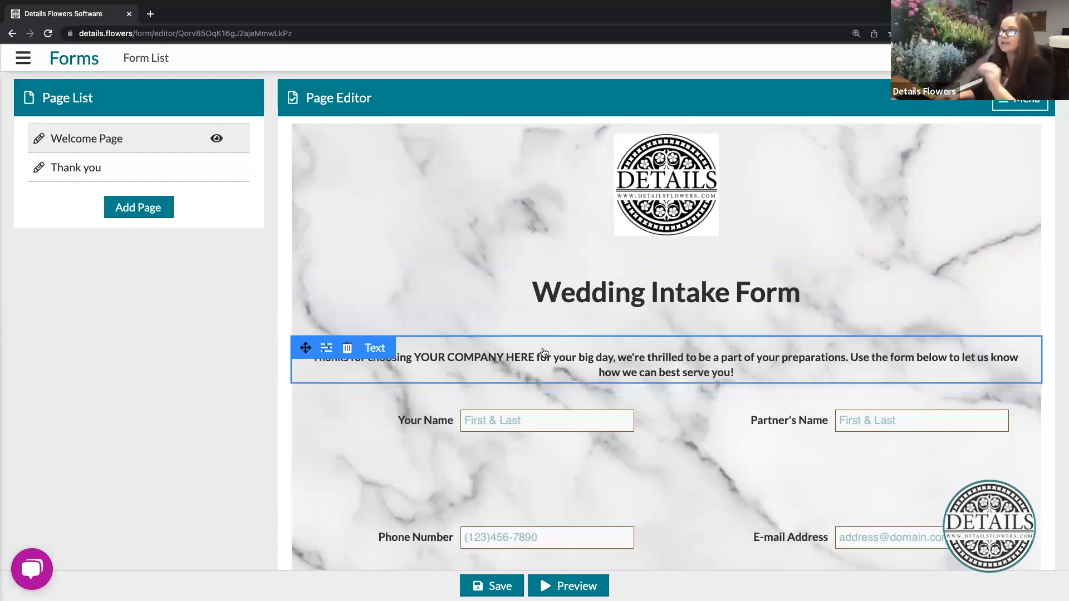
# Replace the YOUR COMPANY HERE placeholder in the introductory text below the heading with "Brandy's Flowers".
pyautogui.scroll(-1, 434, 351)
pyautogui.click(326, 345)
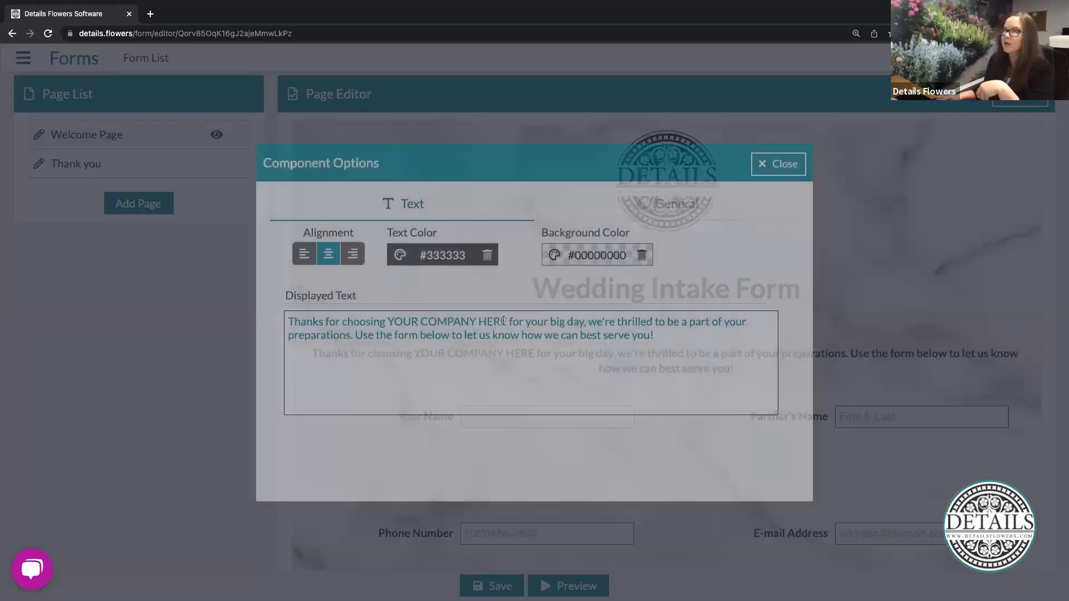
pyautogui.moveTo(505, 317); pyautogui.dragTo(389, 321)
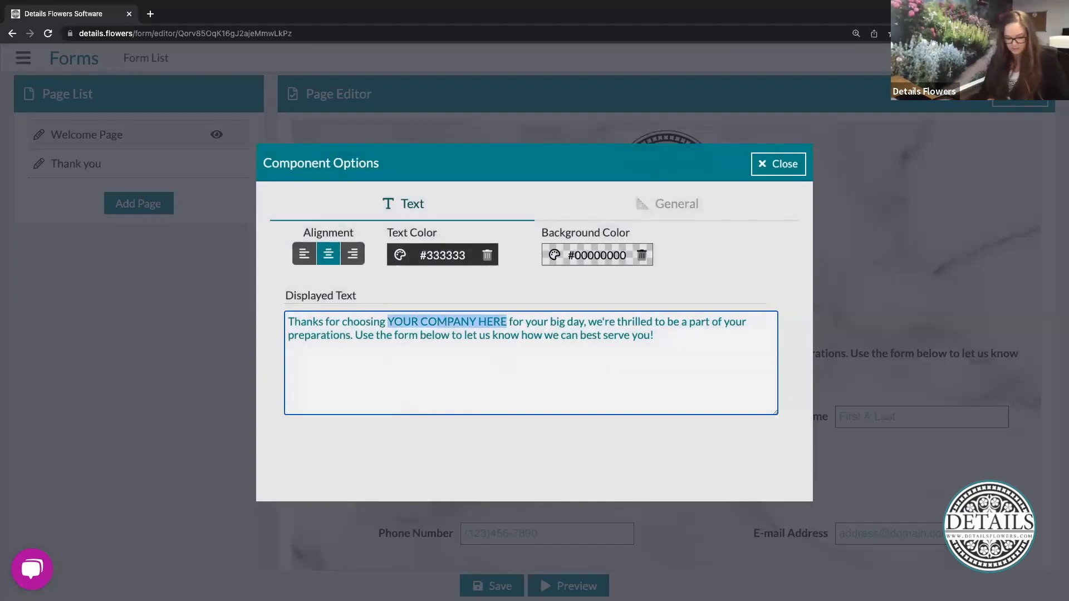
pyautogui.write('Brandy')
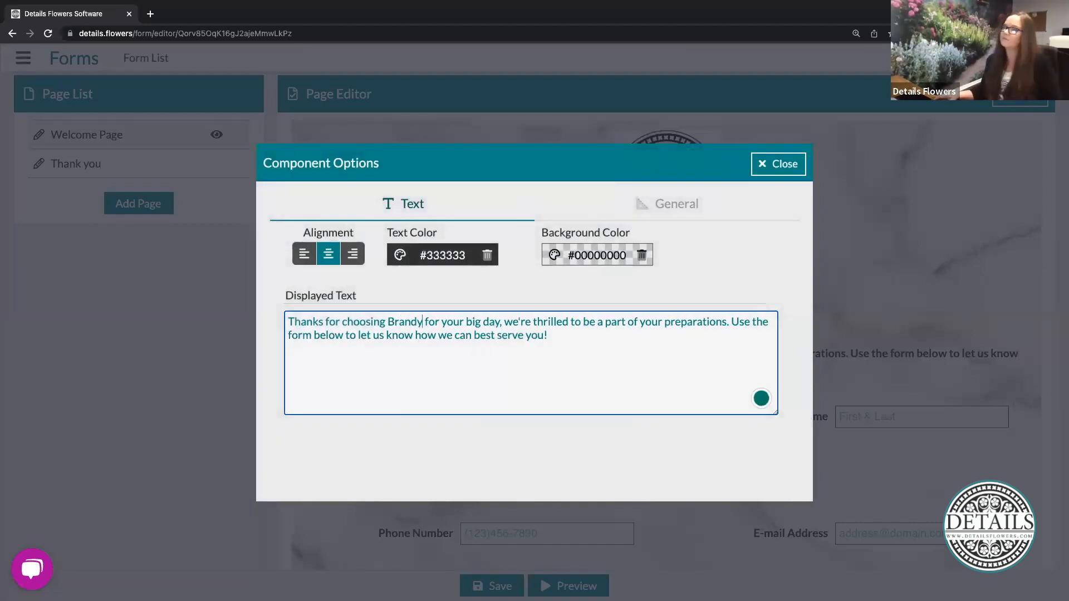
pyautogui.write("'s Flowers")
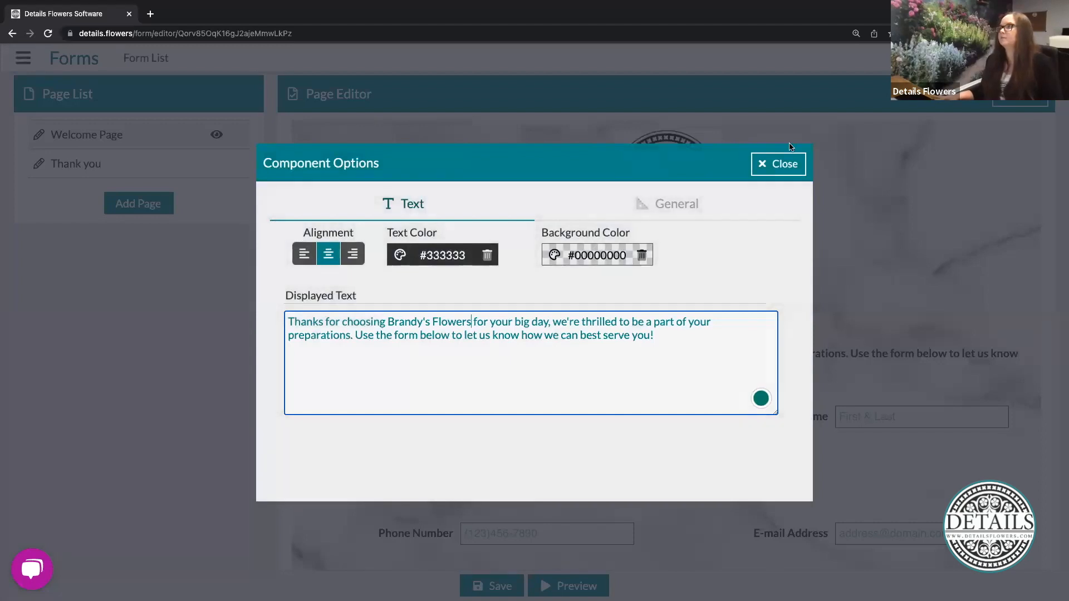
pyautogui.click(778, 170)
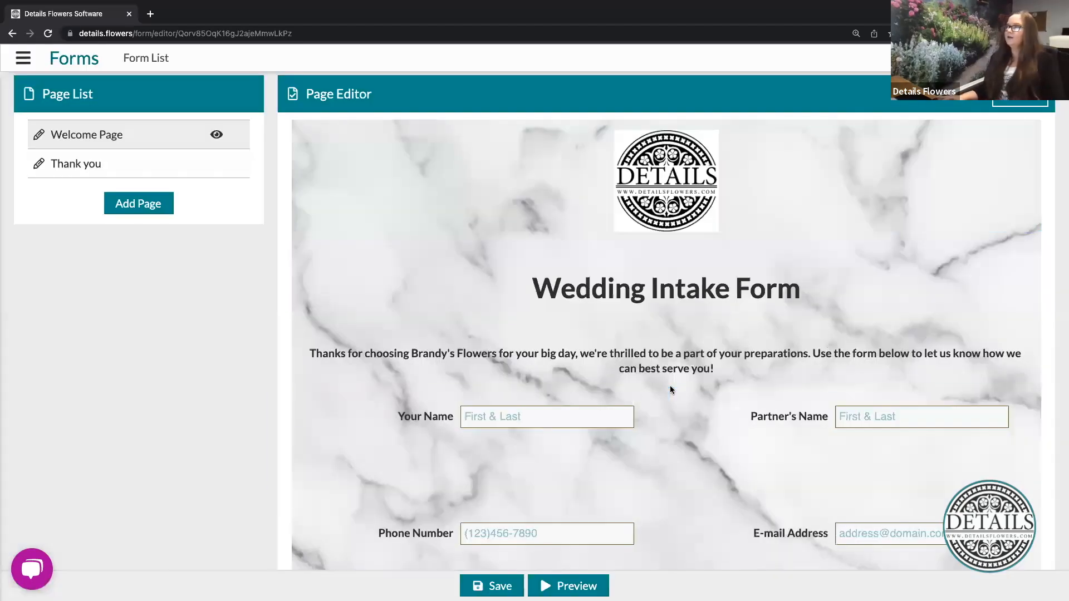
# Look through the remaining form fields and the types of new element that can be added at the page's end.
pyautogui.scroll(-3, 670, 388)
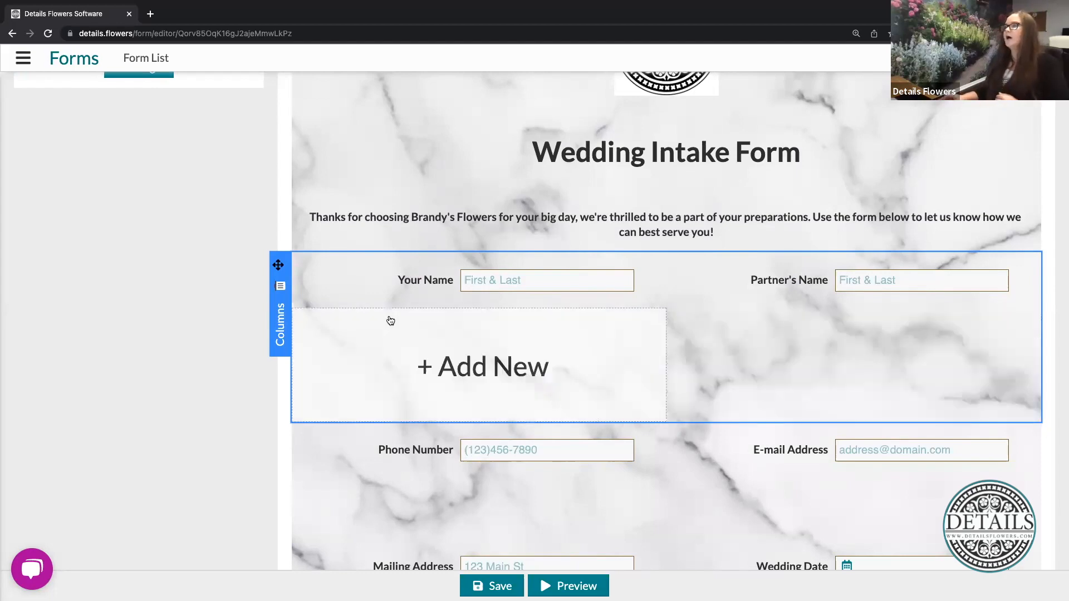
pyautogui.scroll(-15, 396, 310)
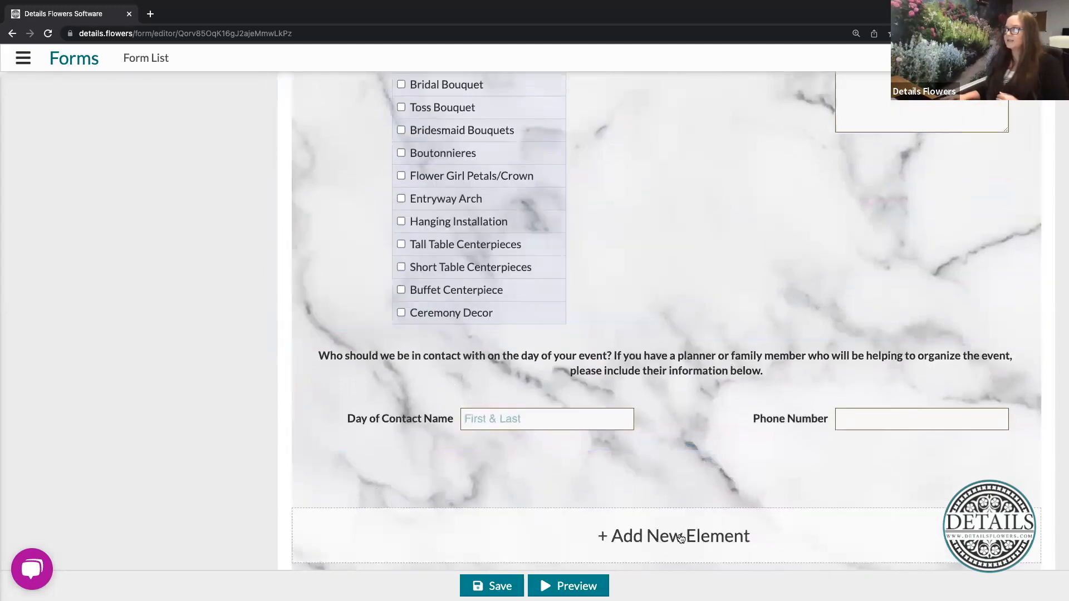
pyautogui.click(680, 536)
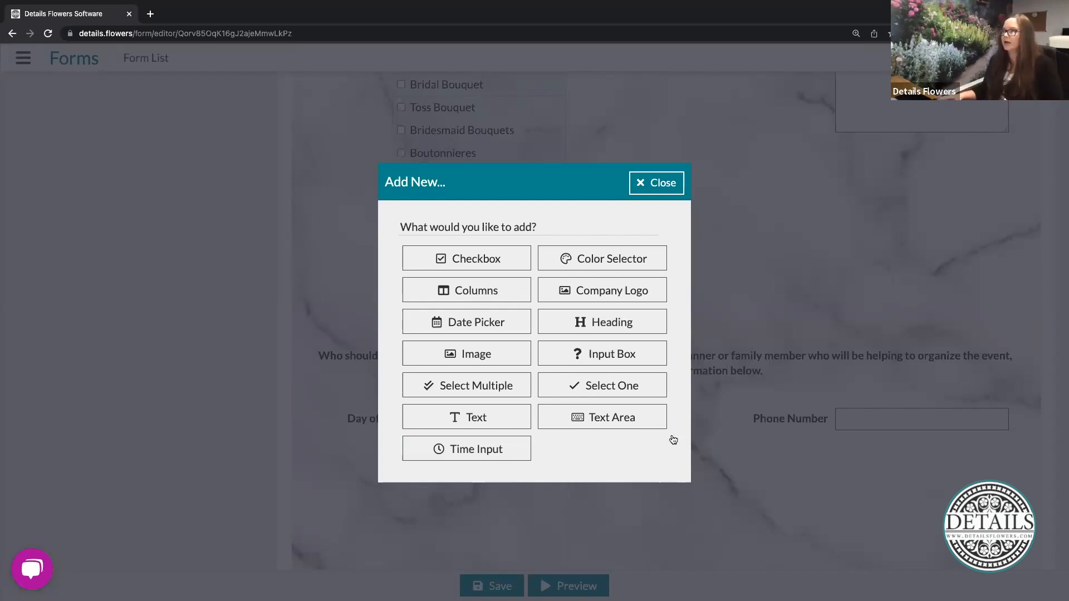
pyautogui.click(604, 359)
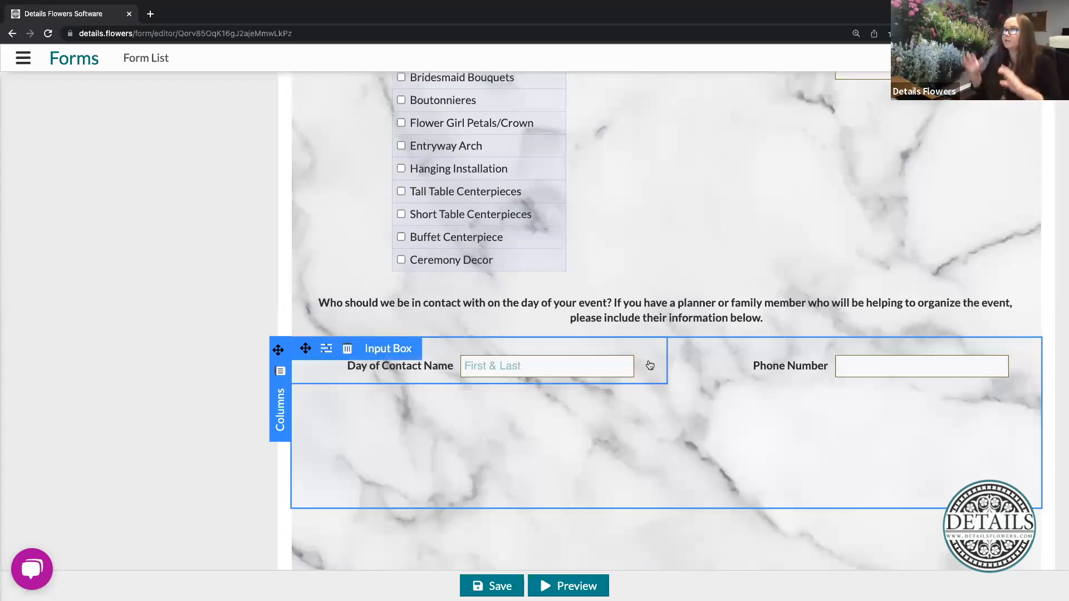
pyautogui.click(679, 551)
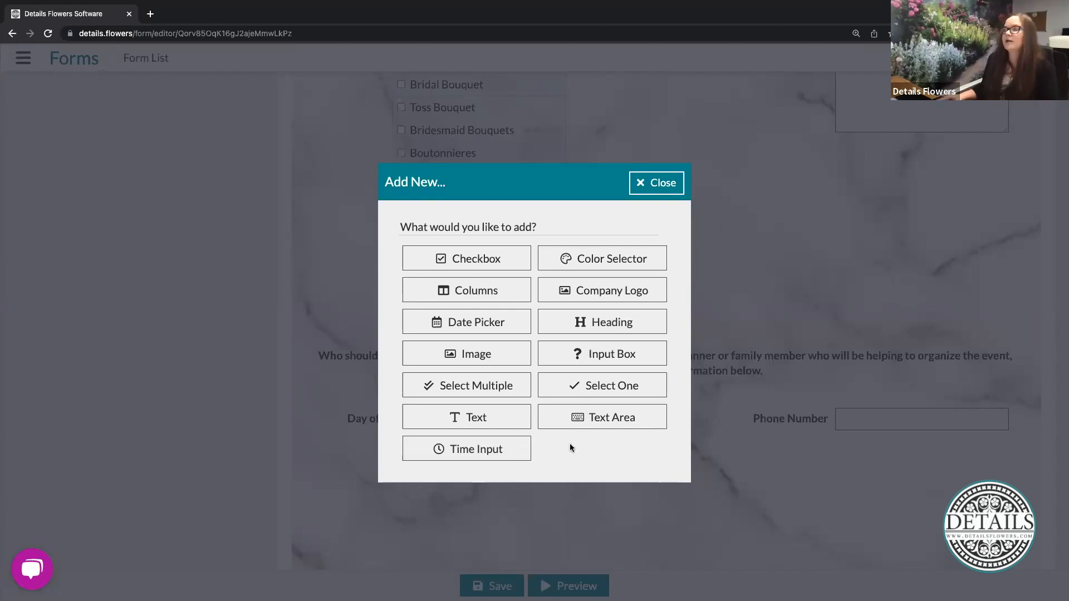
pyautogui.click(648, 192)
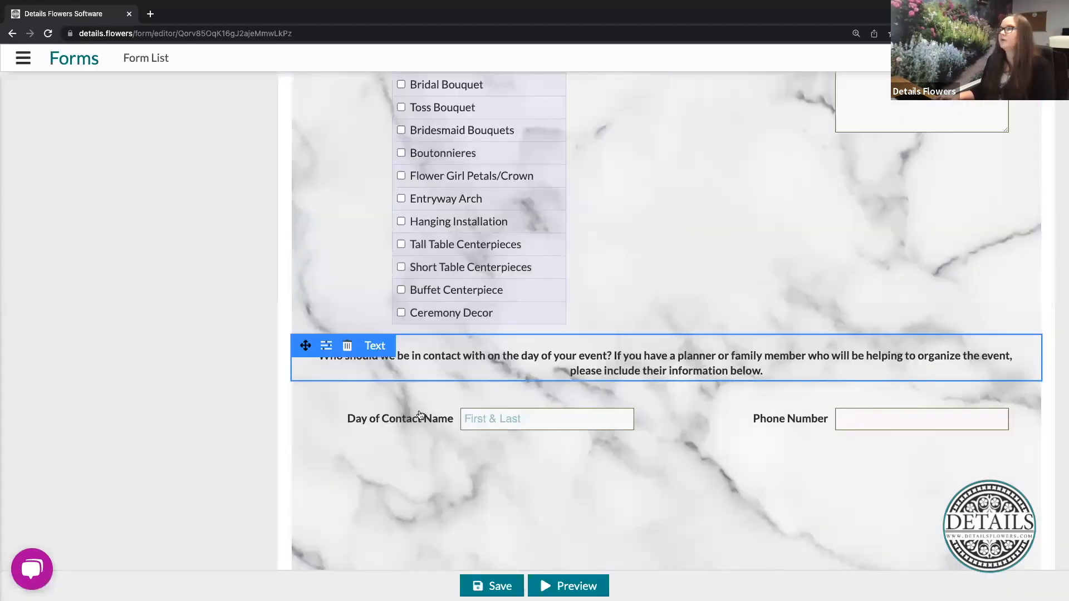
# Examine the Your Name input box's options, including input type, field name, label, required setting and placeholder.
pyautogui.scroll(20, 421, 415)
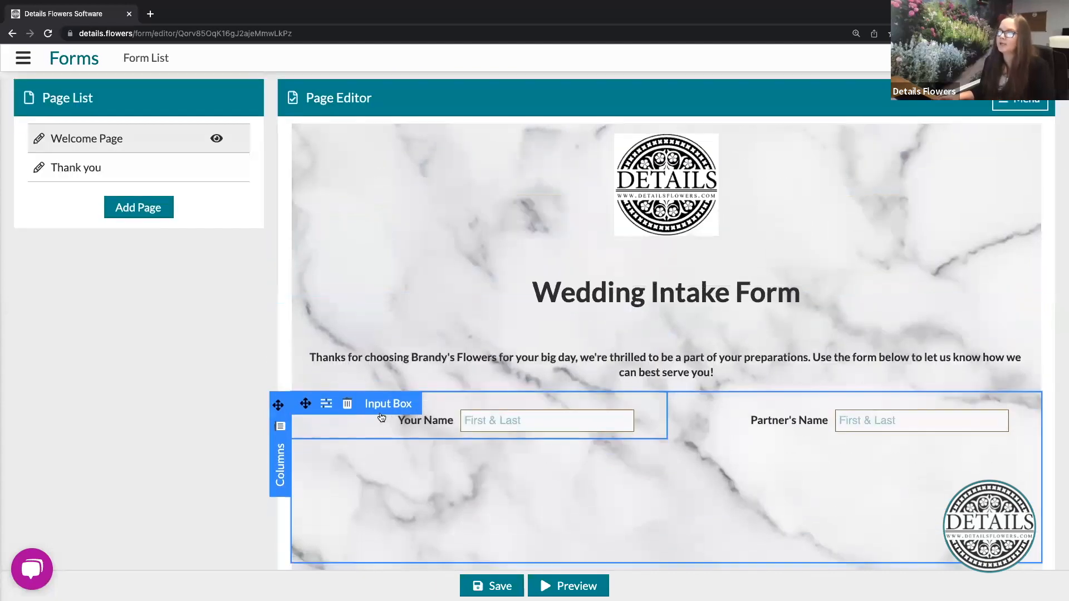
pyautogui.click(326, 405)
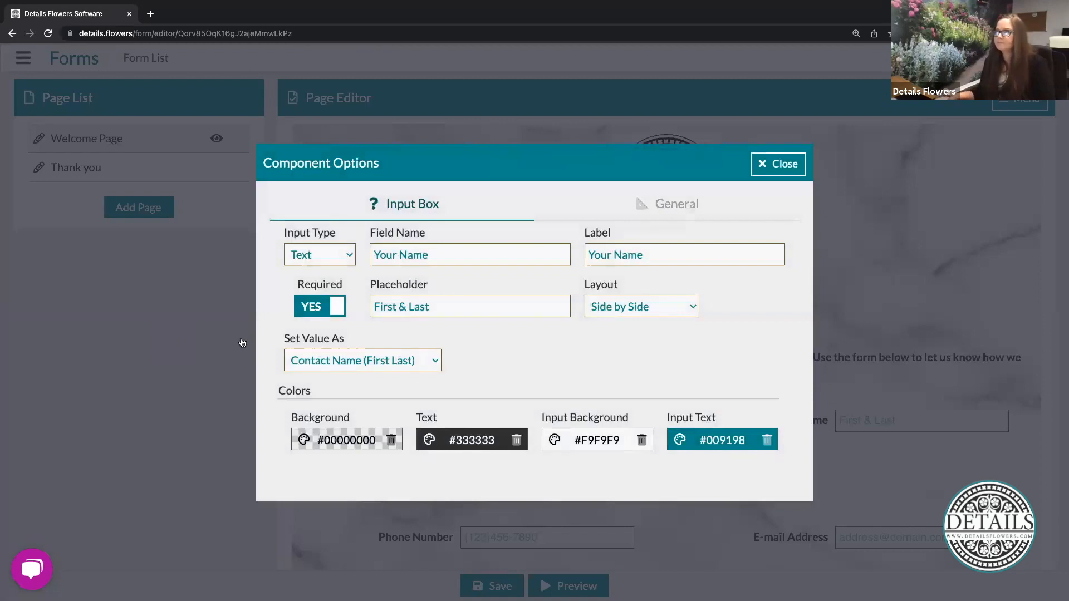
pyautogui.click(340, 257)
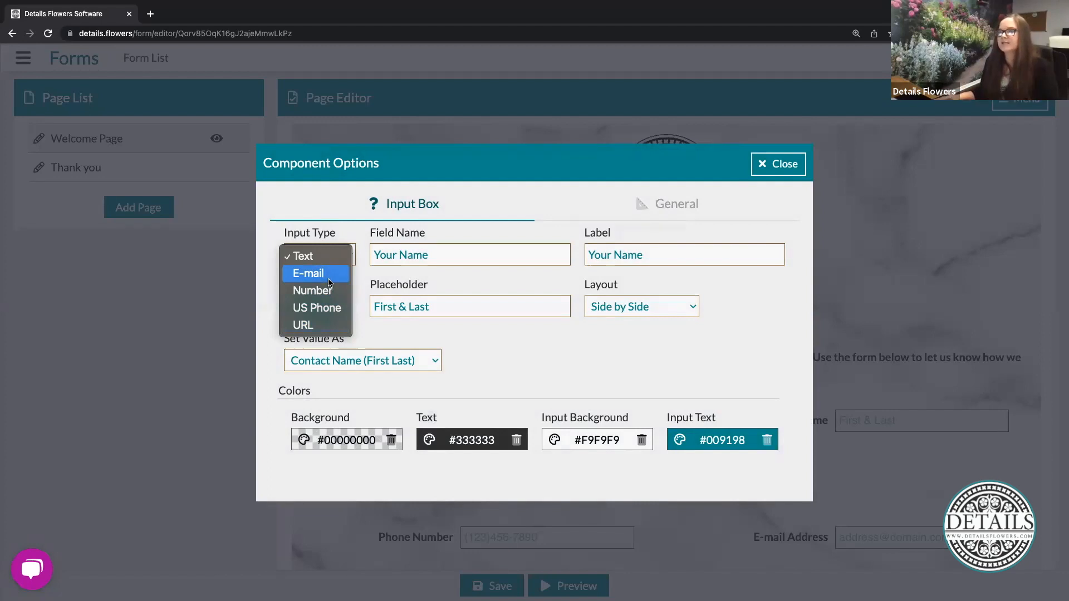
pyautogui.click(357, 237)
pyautogui.moveTo(366, 234); pyautogui.dragTo(422, 234)
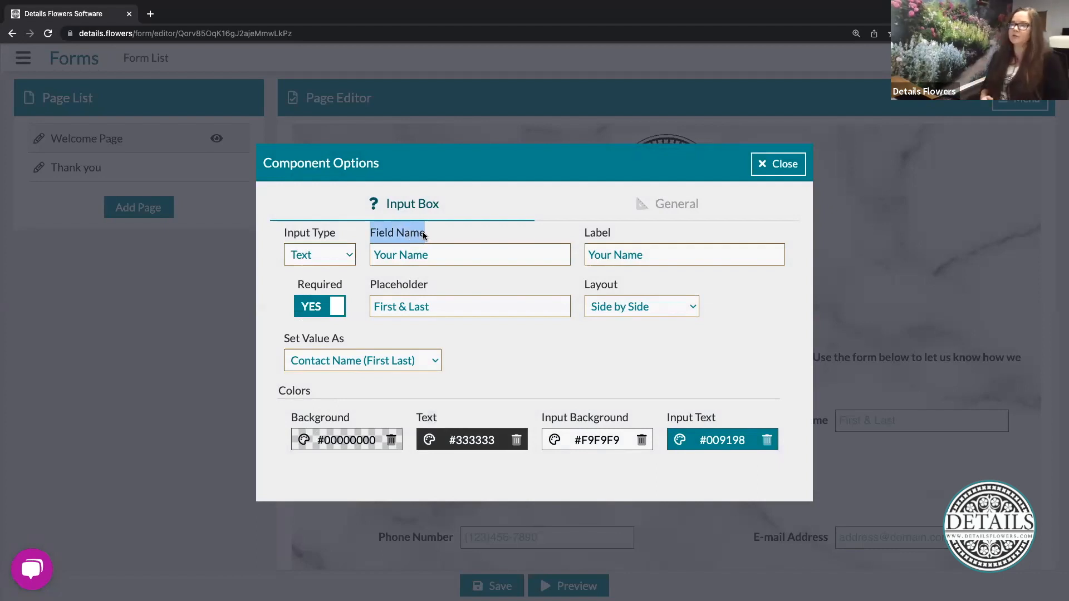
pyautogui.click(648, 256)
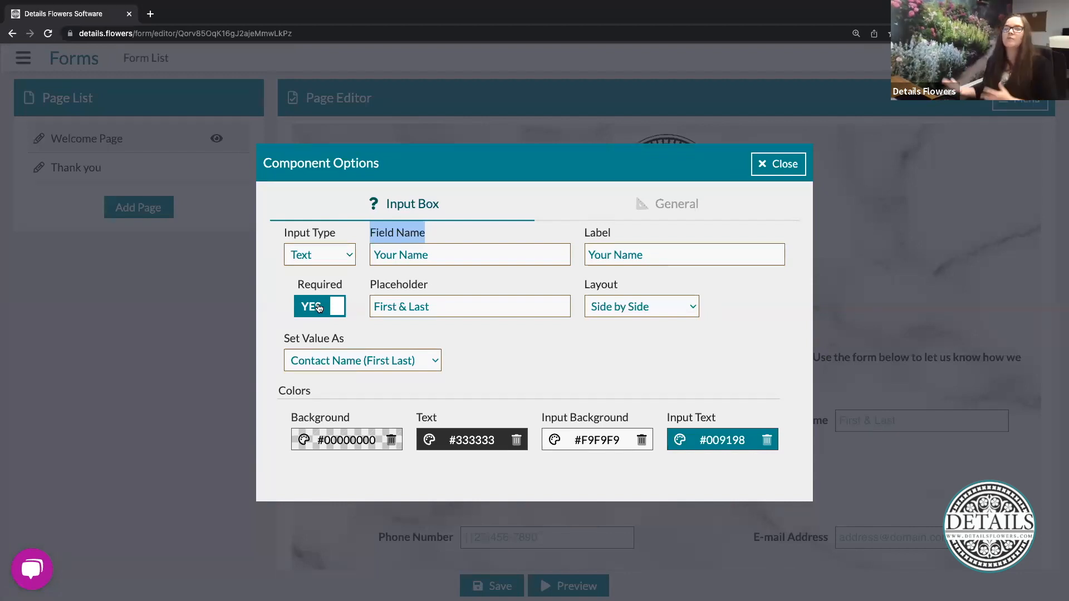
pyautogui.click(444, 305)
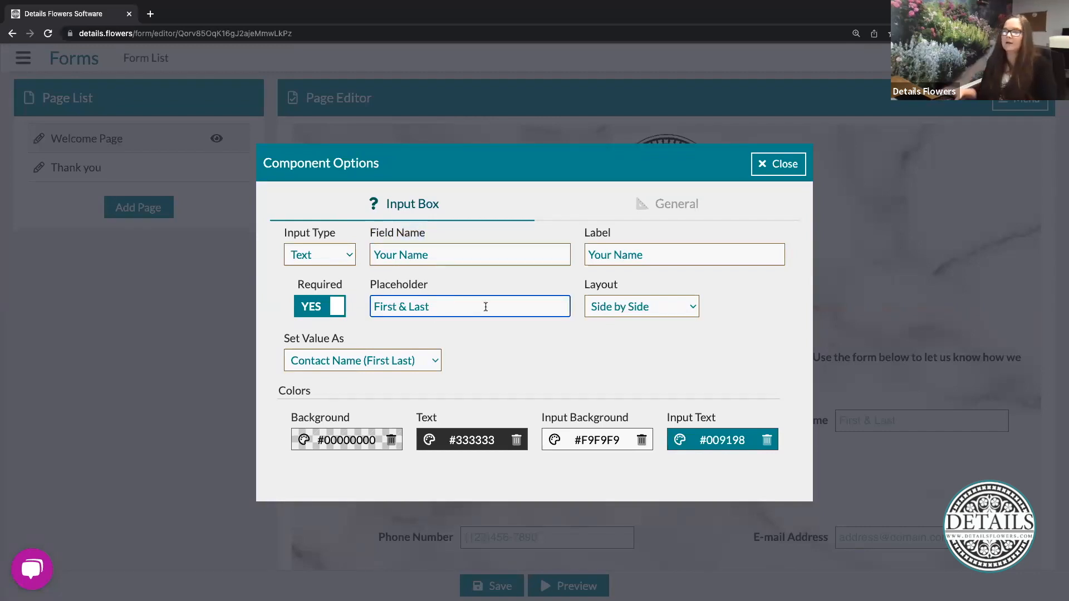
pyautogui.click(576, 338)
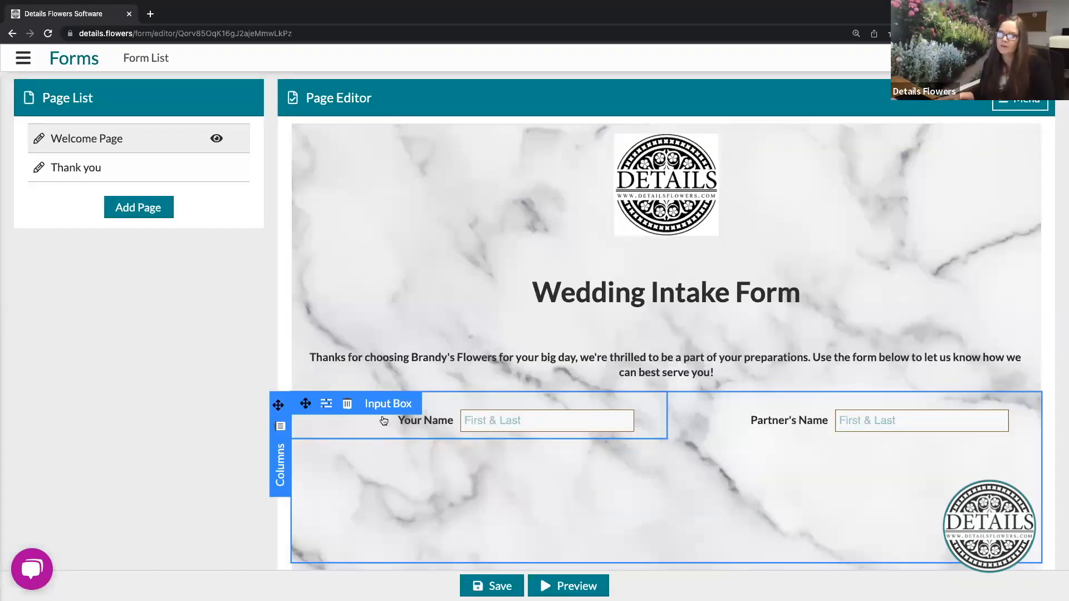
# Set the layout of the Your Name input box to Stacked.
pyautogui.click(326, 404)
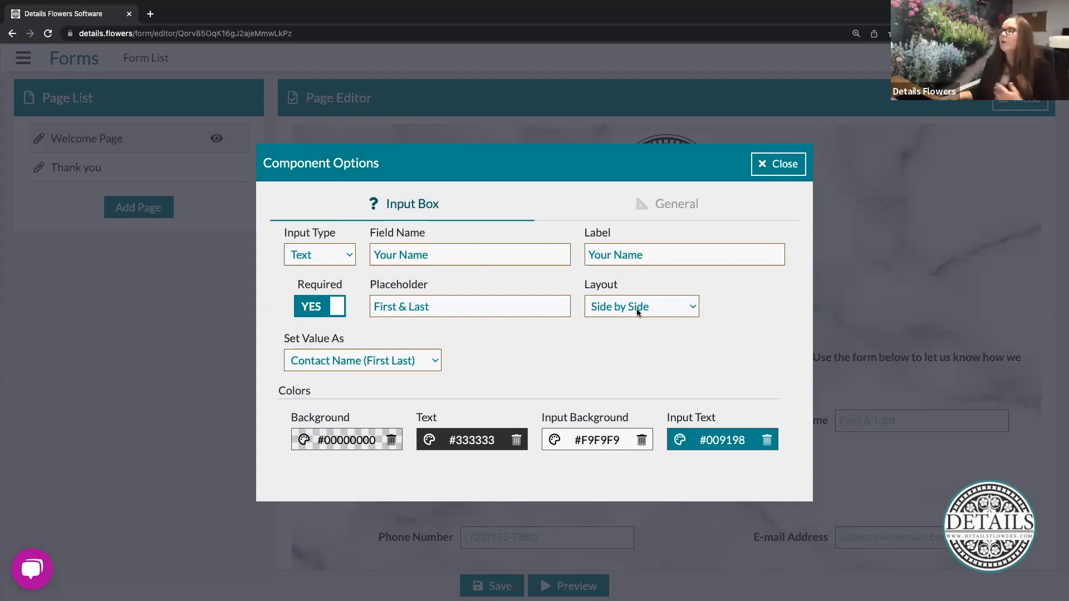
pyautogui.click(638, 313)
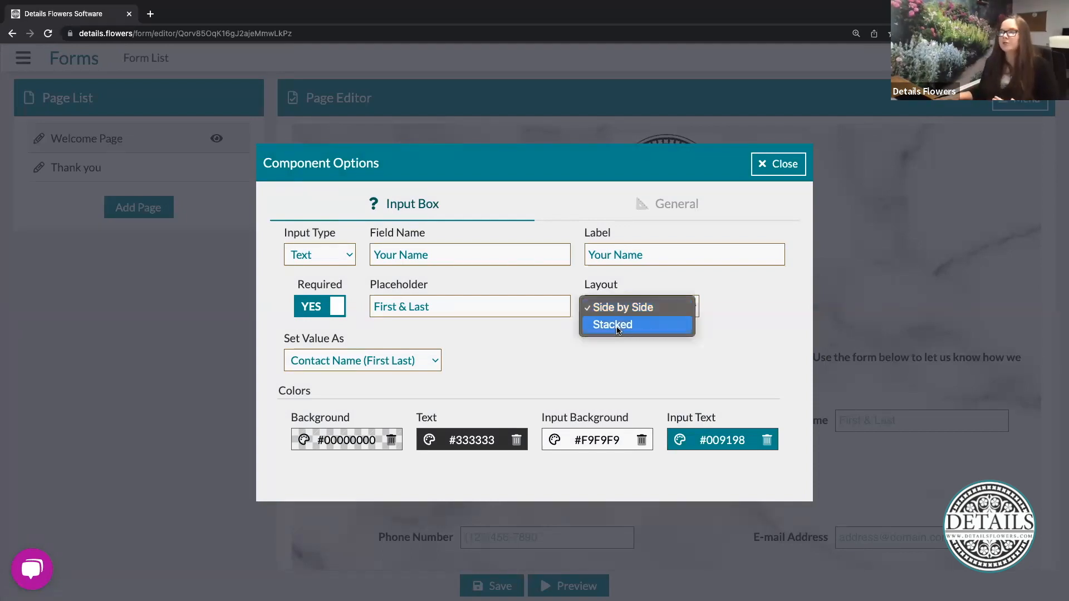
pyautogui.click(618, 325)
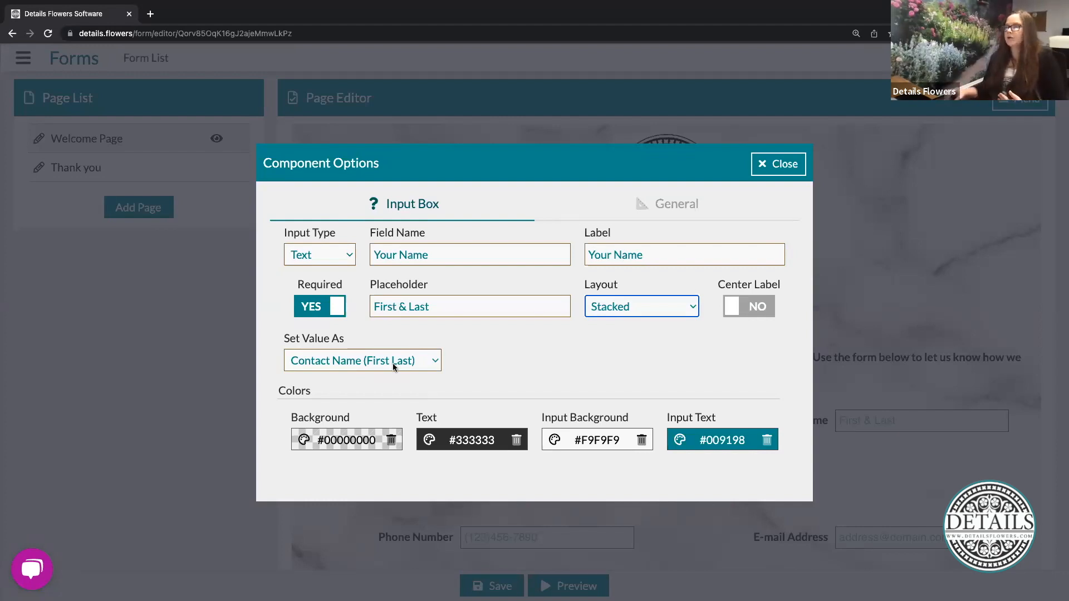
# Review the contact and event values that the Your Name input box can be set as.
pyautogui.click(354, 362)
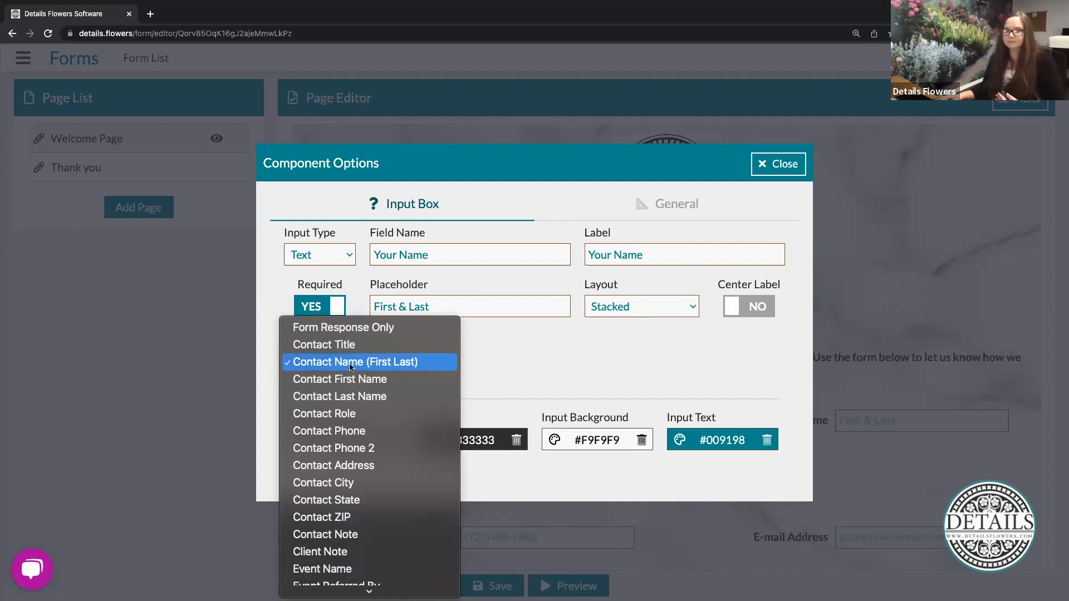
pyautogui.scroll(-5, 351, 368)
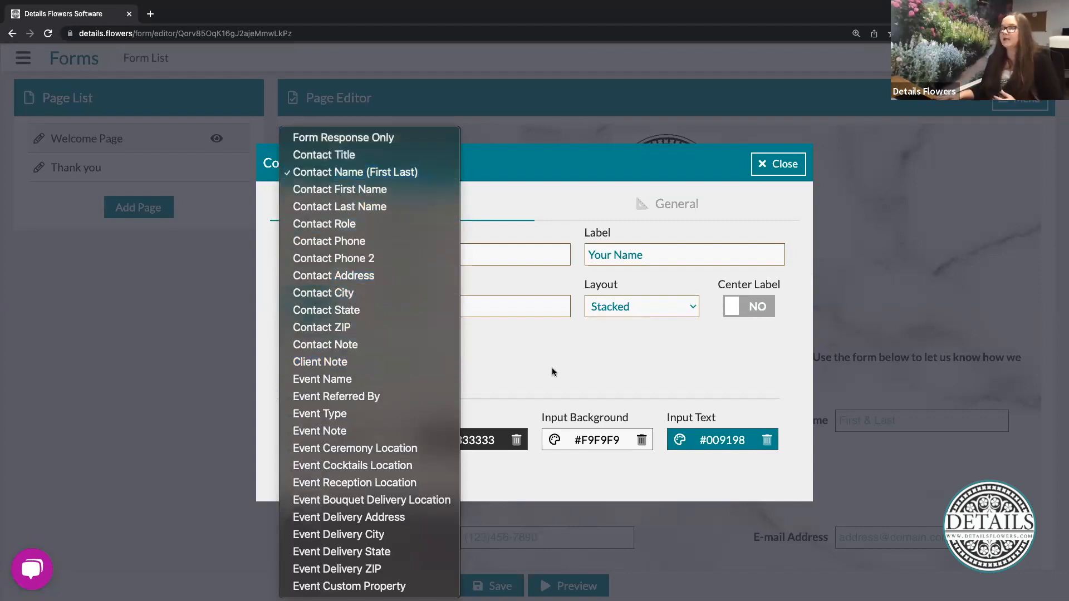
pyautogui.click(256, 246)
# Change the Your Name input type to US Phone and review its Set Value As choices.
pyautogui.click(328, 253)
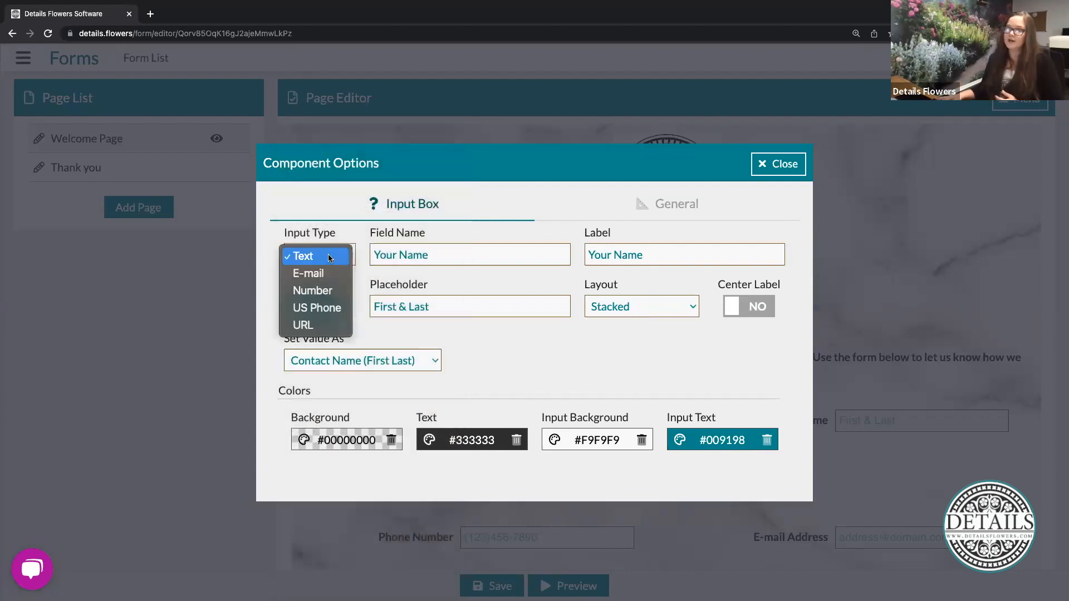
pyautogui.click(317, 308)
pyautogui.click(410, 364)
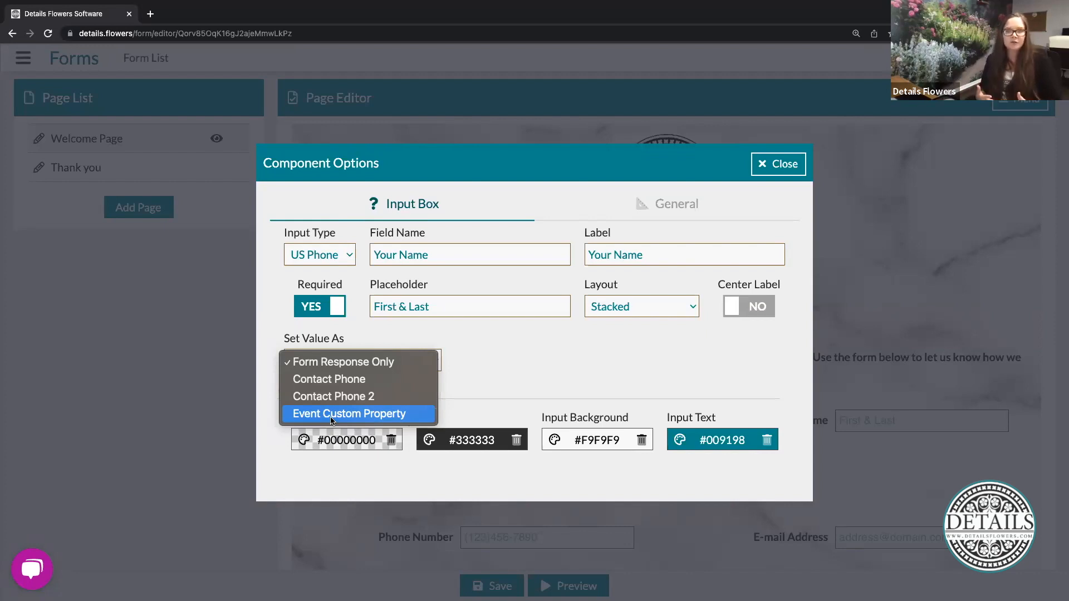
pyautogui.click(576, 357)
# Change the Your Name input type to URL and review its Set Value As choices.
pyautogui.click(341, 255)
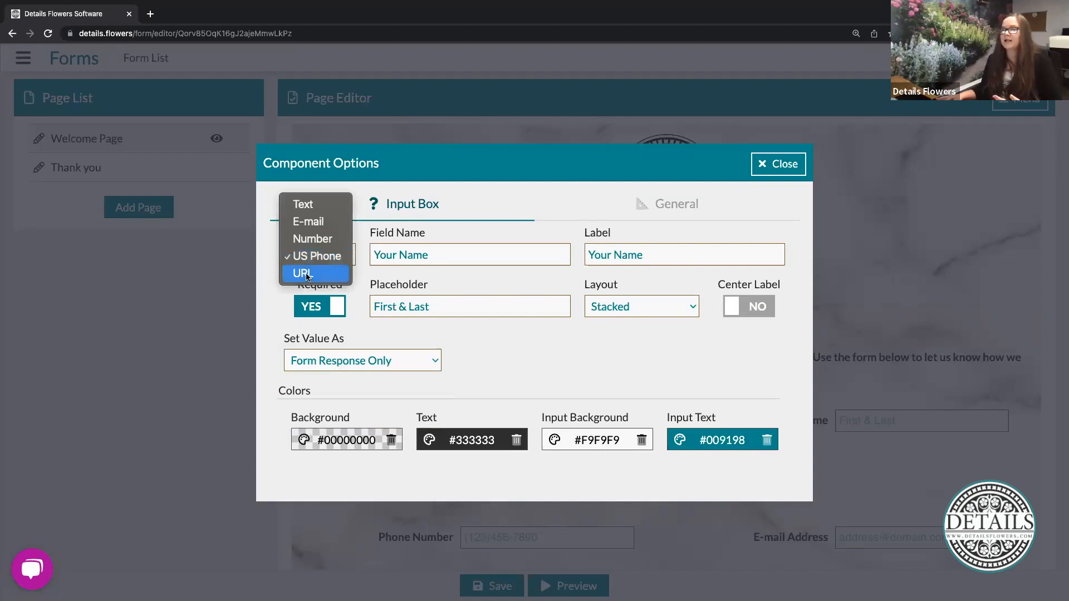
pyautogui.click(304, 276)
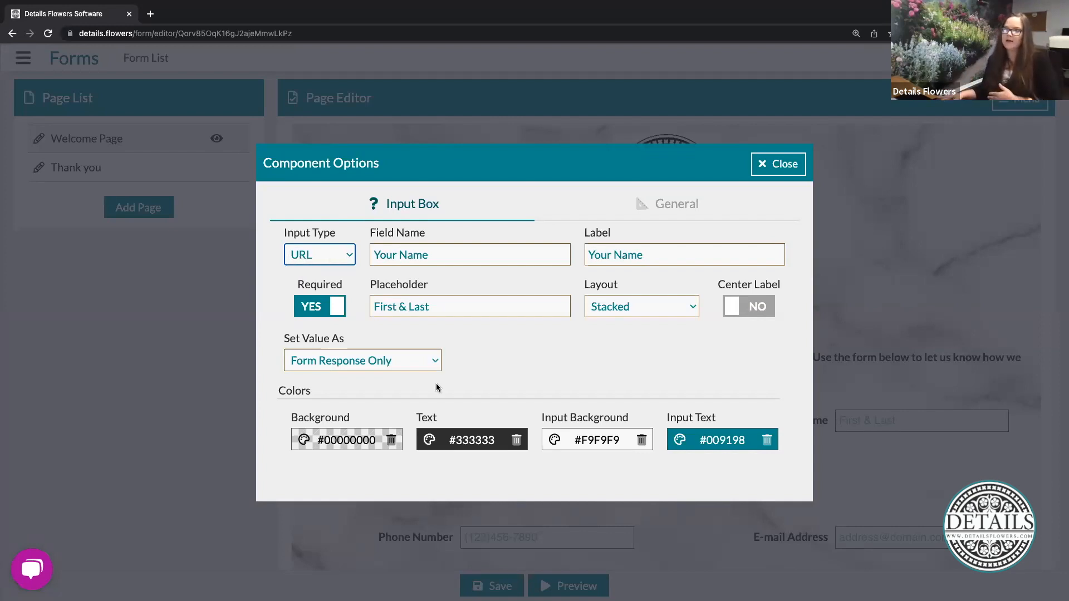
pyautogui.click(423, 365)
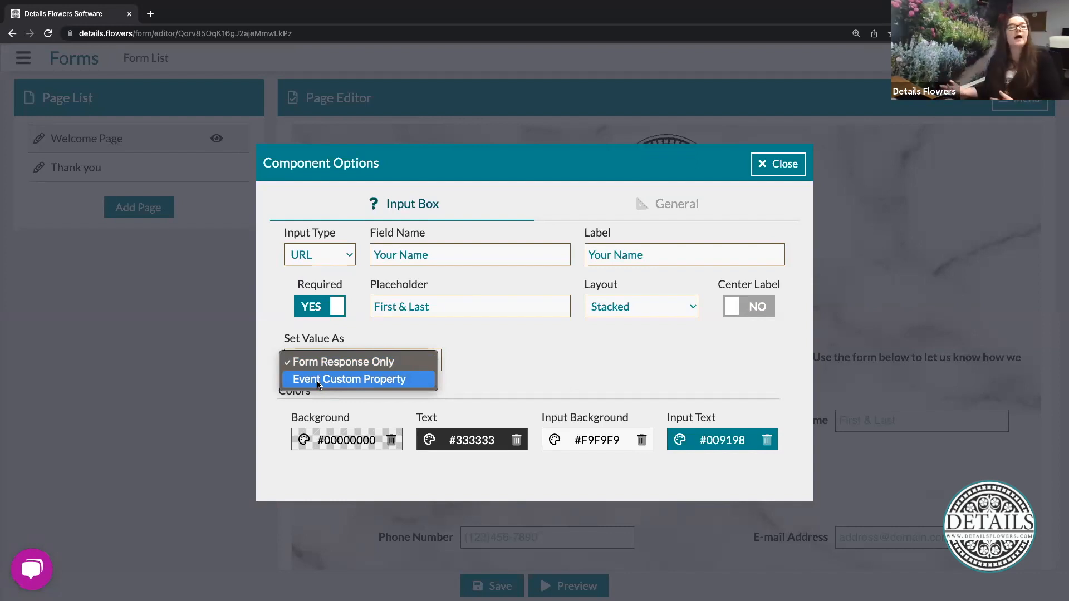
pyautogui.click(512, 366)
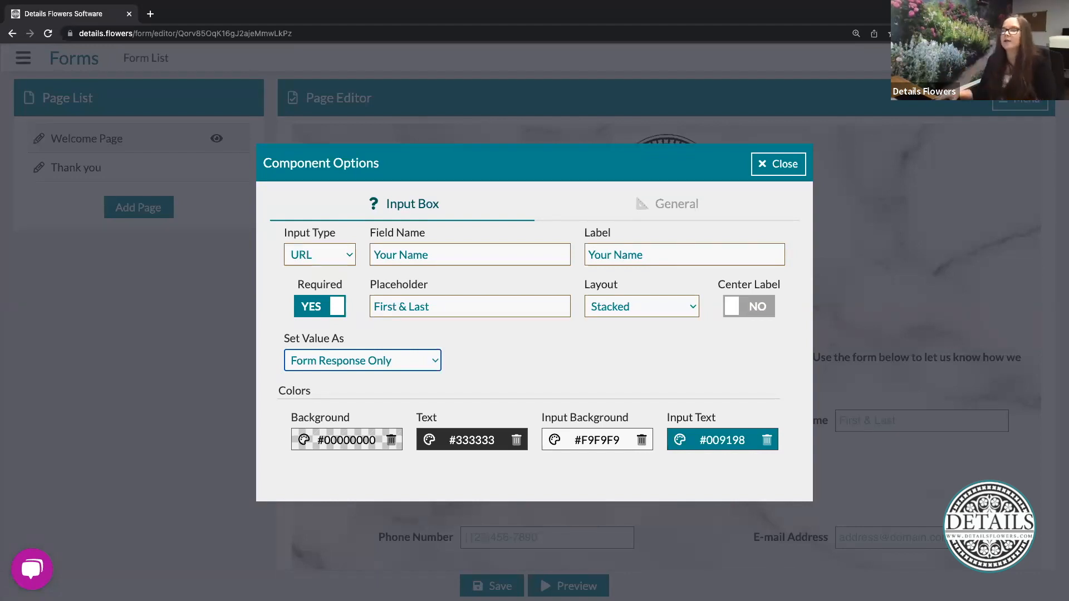
# Examine the Your Name input box's general padding, margin, border, height and font options, and close its component options.
pyautogui.click(606, 362)
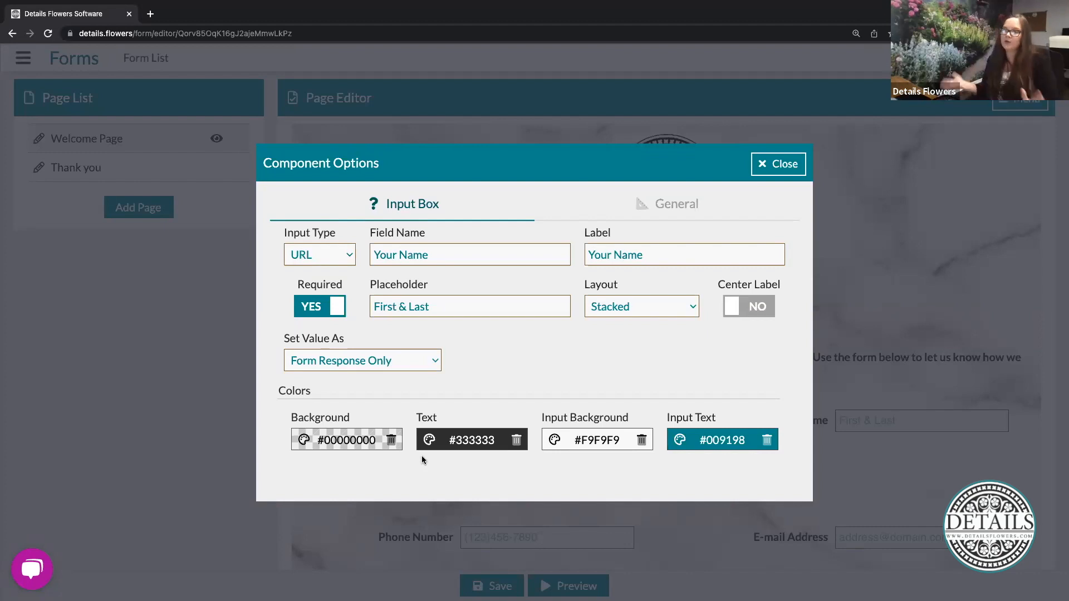
pyautogui.click(649, 207)
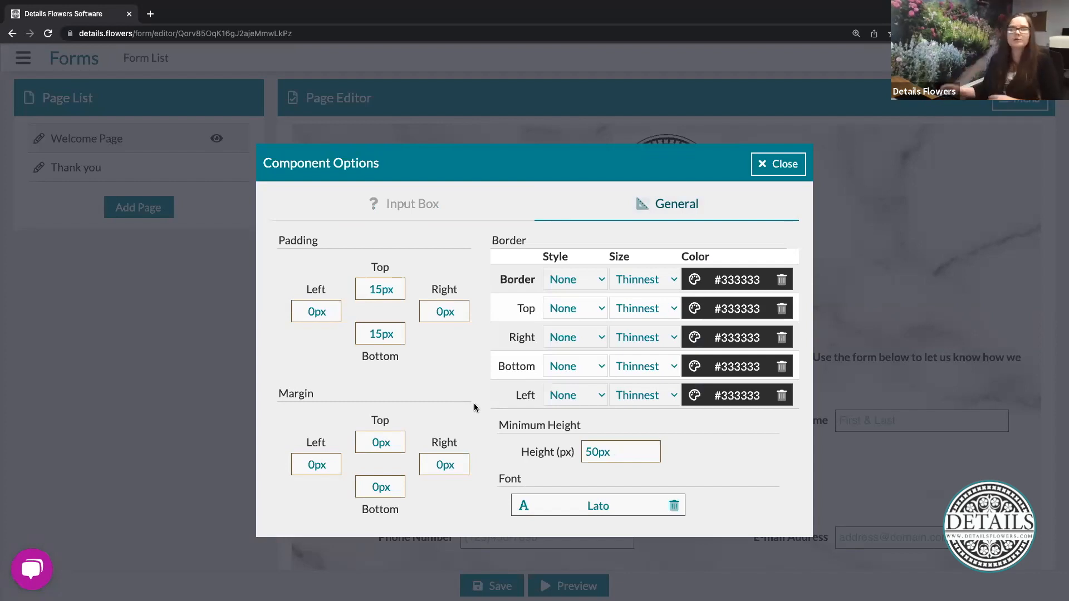
pyautogui.click(783, 163)
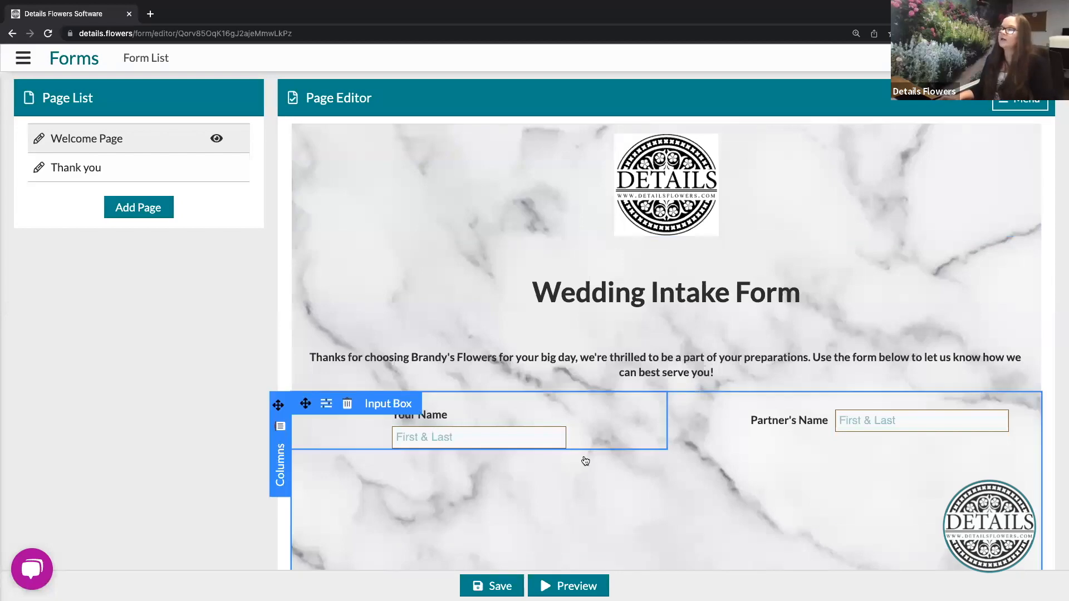
# Examine the Wedding Date picker's options and the values it can be set as, keeping Event Date selected.
pyautogui.scroll(-6, 585, 461)
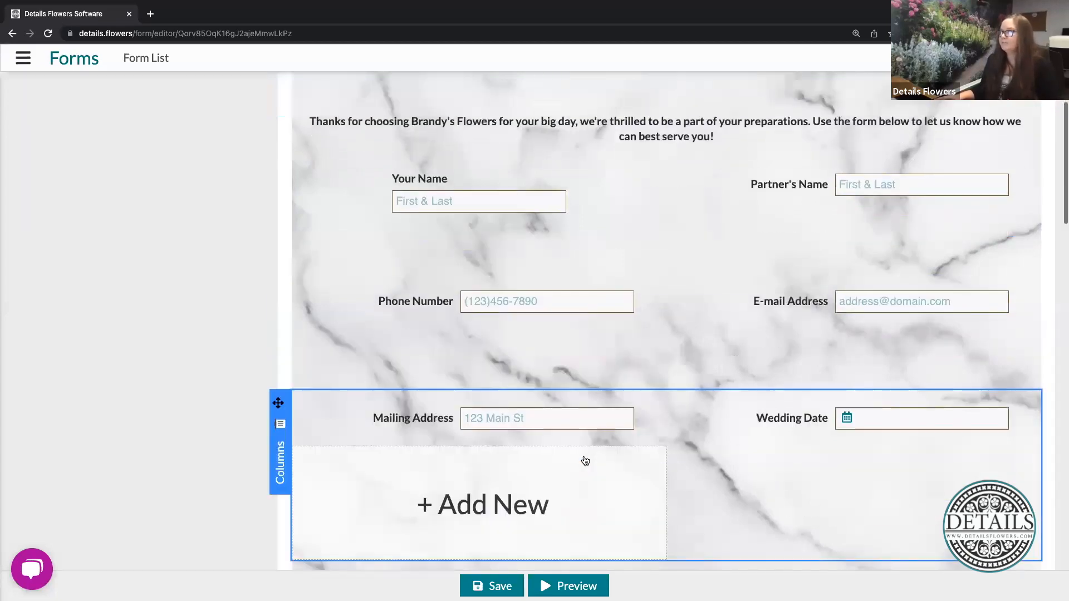
pyautogui.scroll(-2, 585, 461)
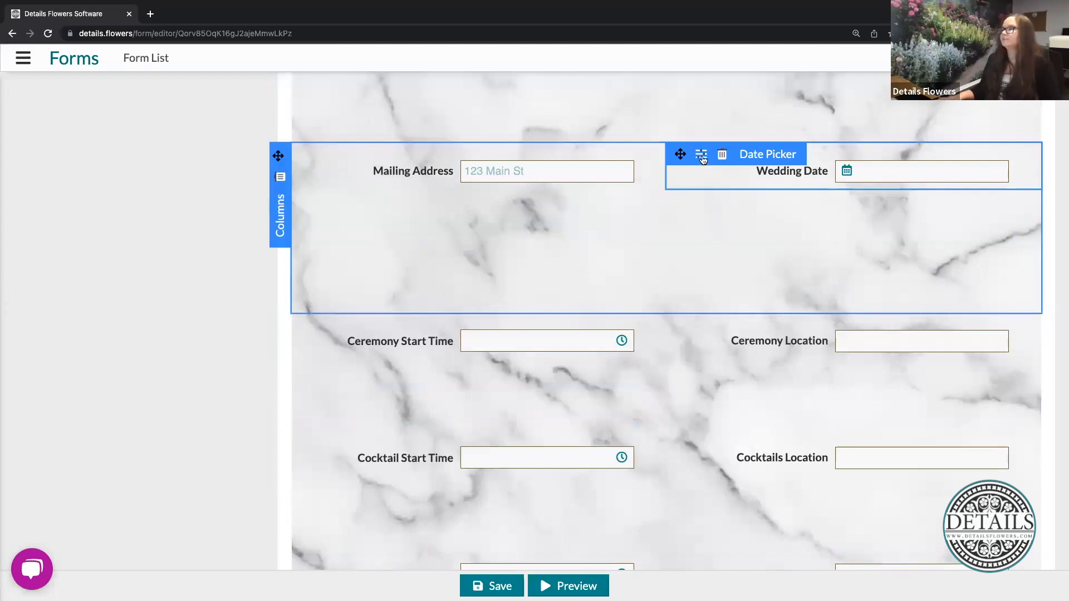
pyautogui.click(701, 155)
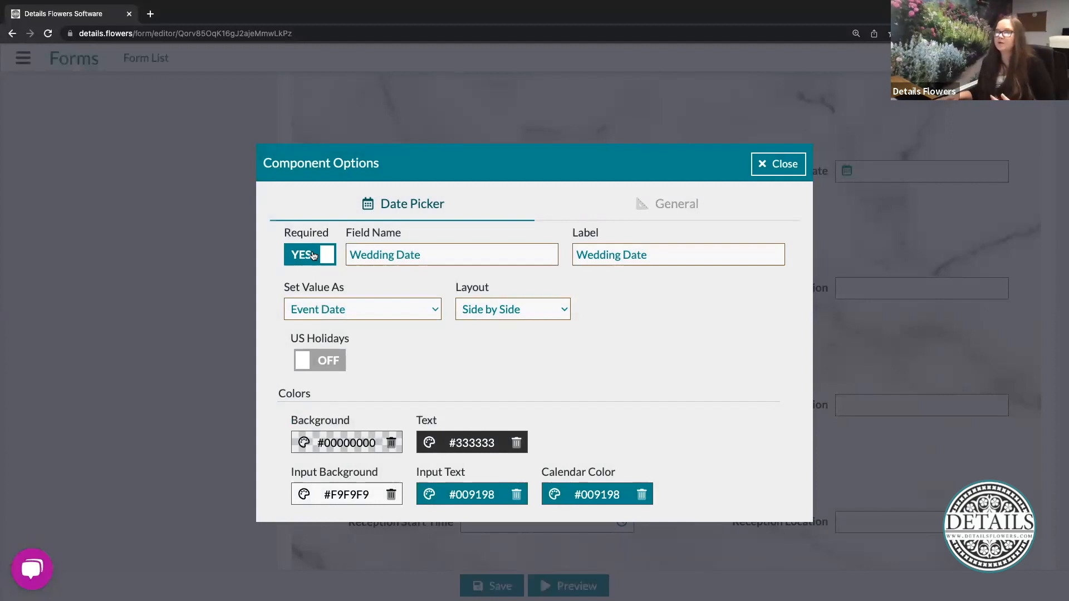
pyautogui.click(435, 313)
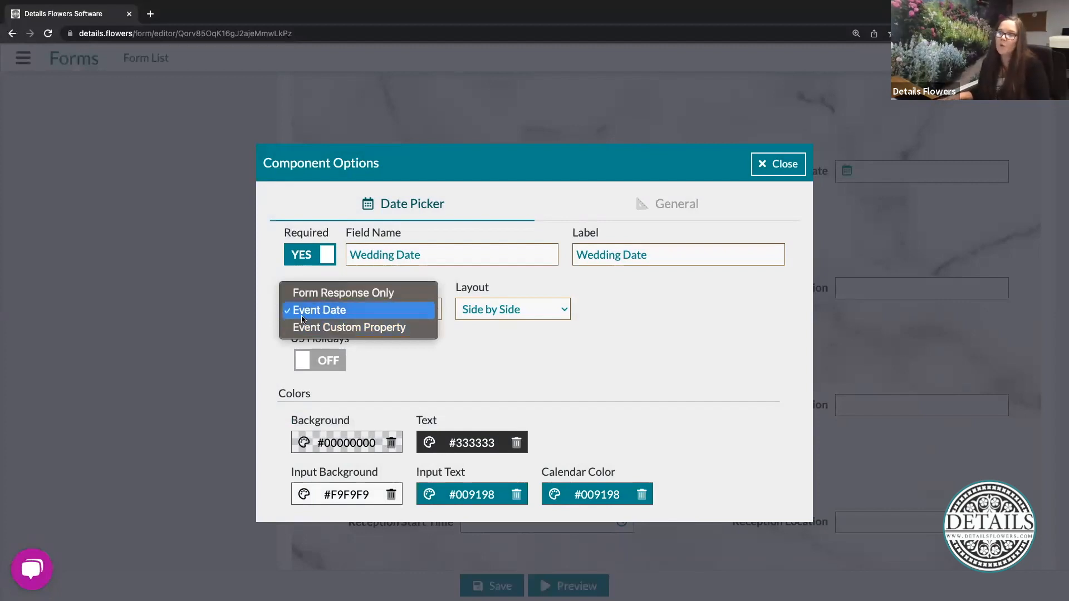
pyautogui.click(336, 311)
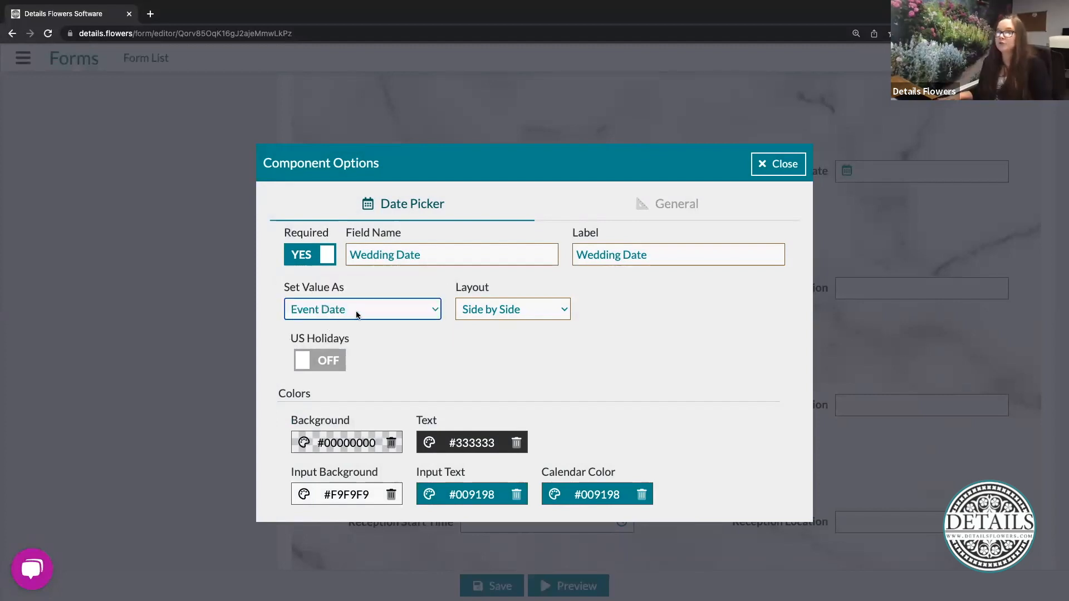
pyautogui.click(519, 345)
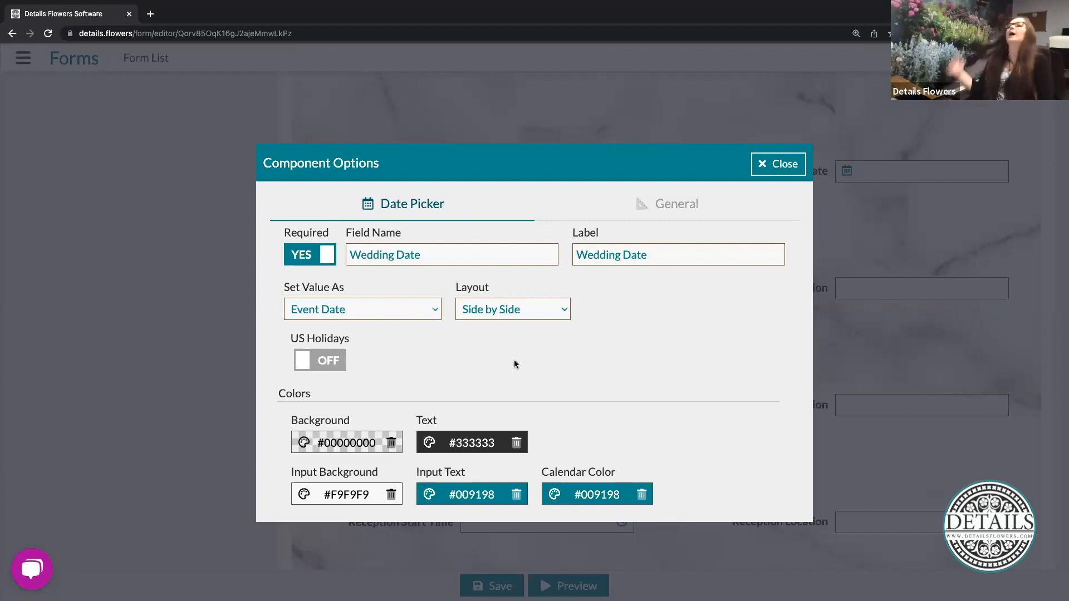
pyautogui.scroll(-1, 464, 471)
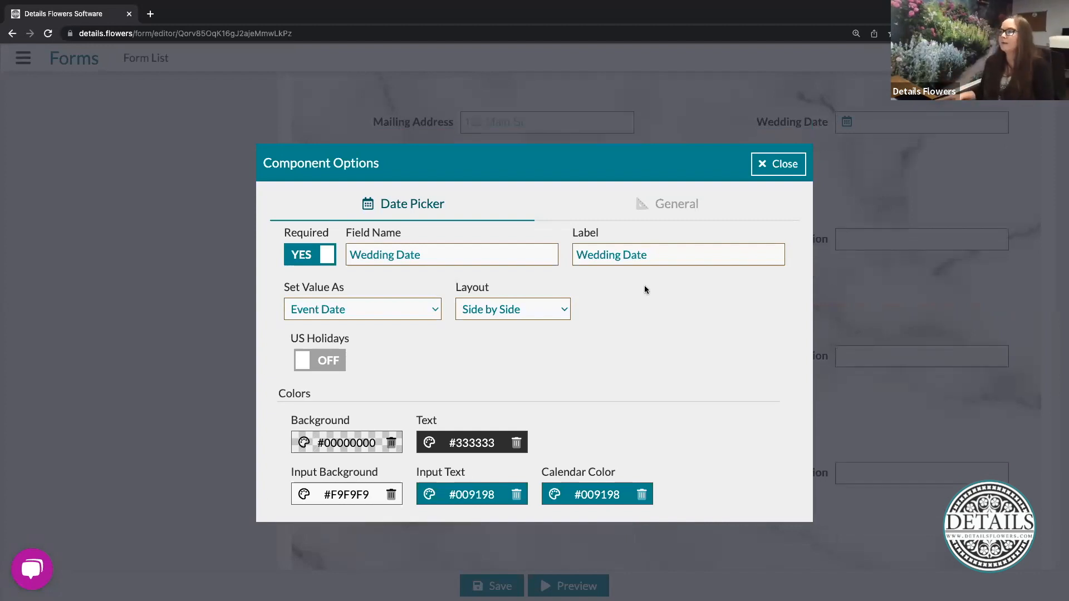
pyautogui.scroll(-1, 688, 328)
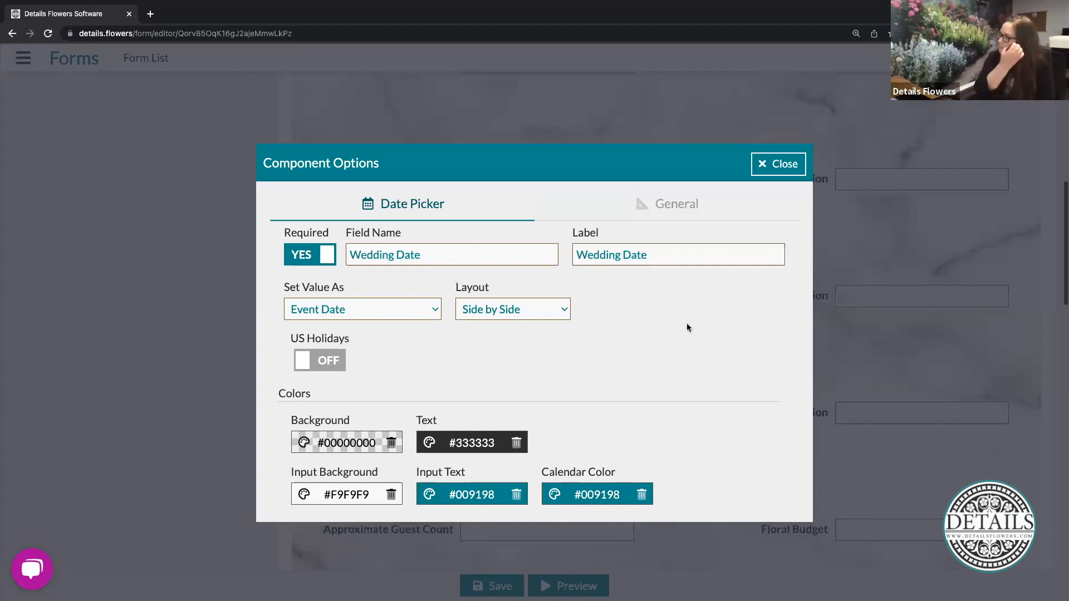
pyautogui.click(791, 164)
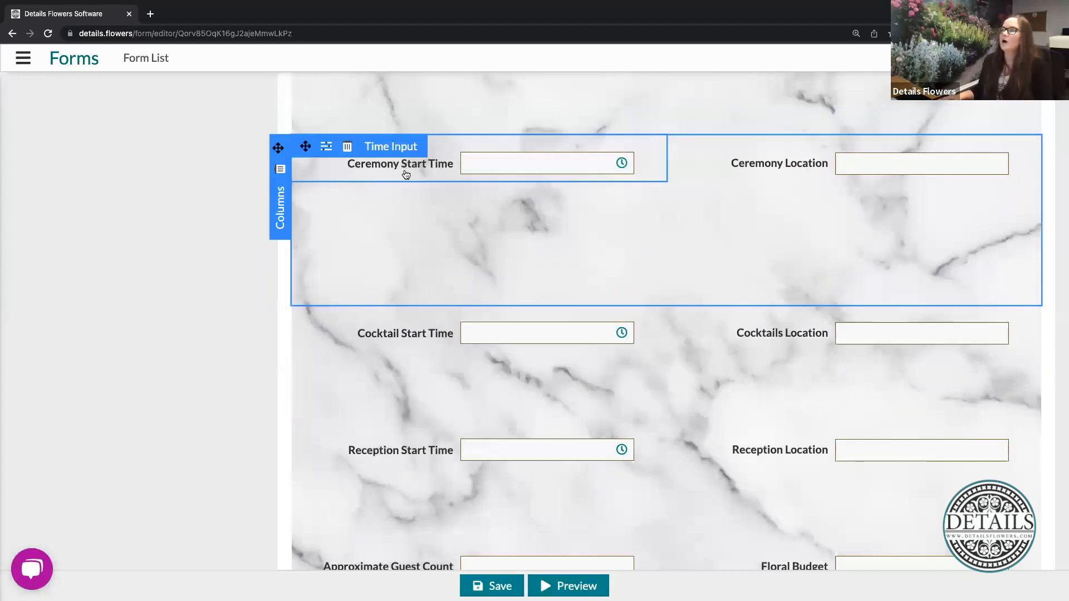
# Examine the Ceremony Start Time input's options, including its Set Value As choices and field name.
pyautogui.click(328, 145)
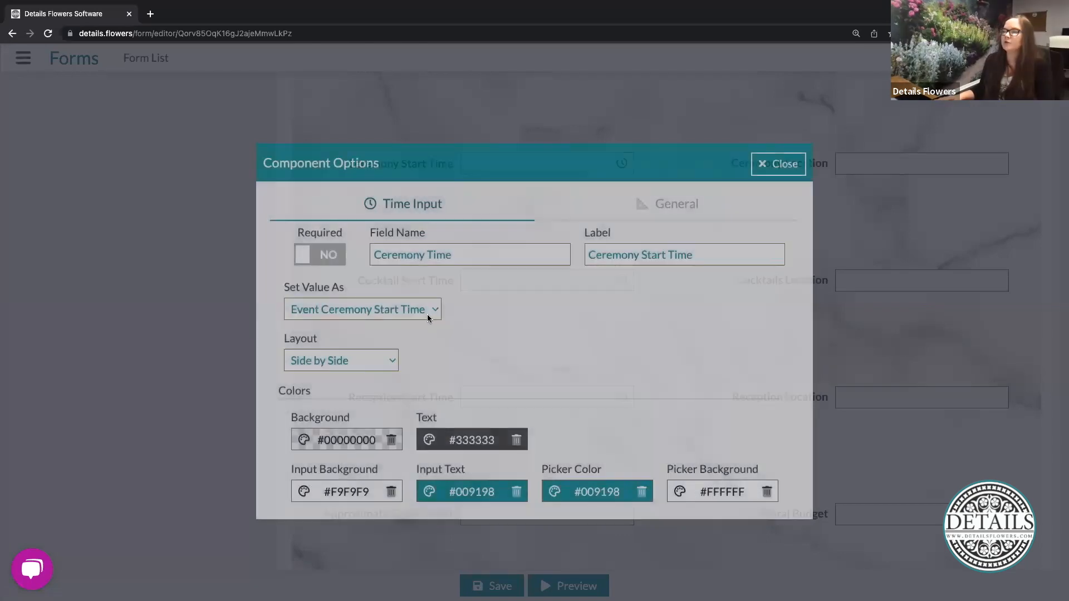
pyautogui.click(433, 313)
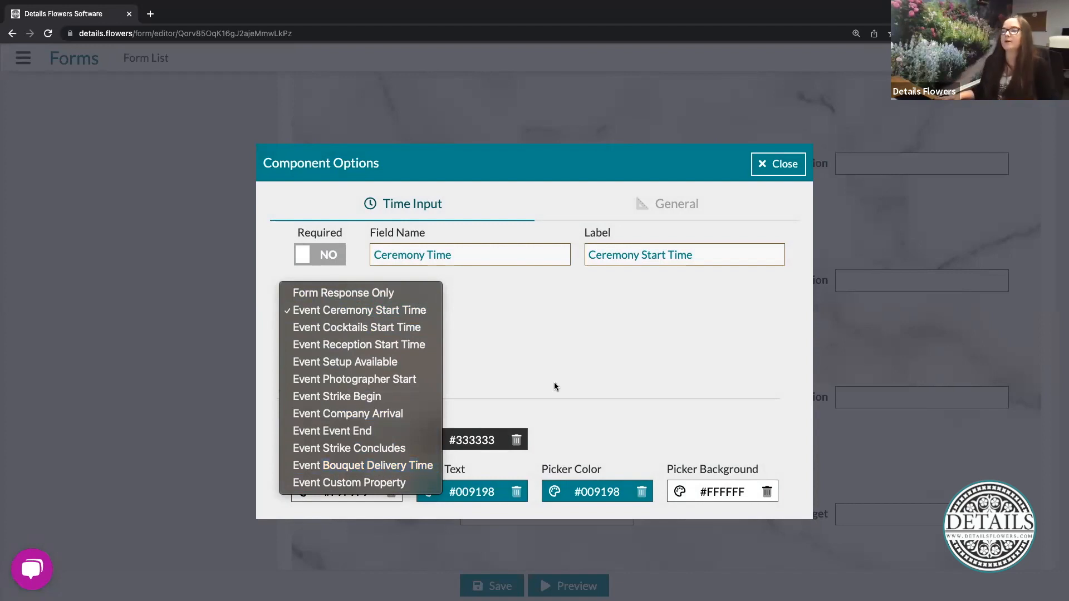
pyautogui.click(456, 252)
pyautogui.click(455, 251)
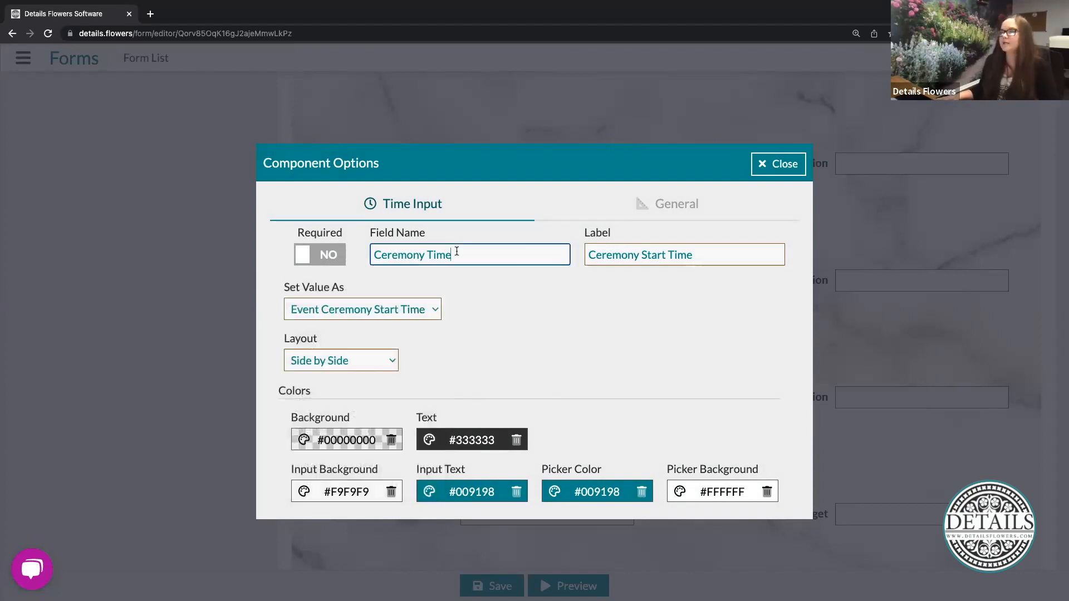
pyautogui.moveTo(454, 252); pyautogui.dragTo(368, 251)
pyautogui.click(560, 299)
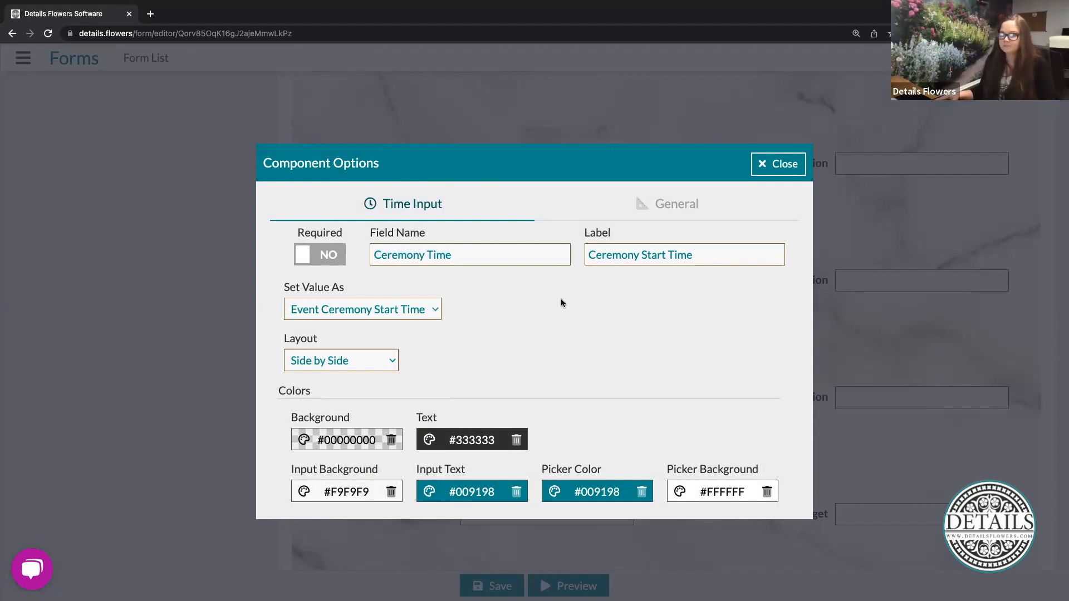
# Set the Ceremony Start Time input's layout to Stacked with a centered label, and close its options.
pyautogui.click(336, 365)
pyautogui.click(334, 378)
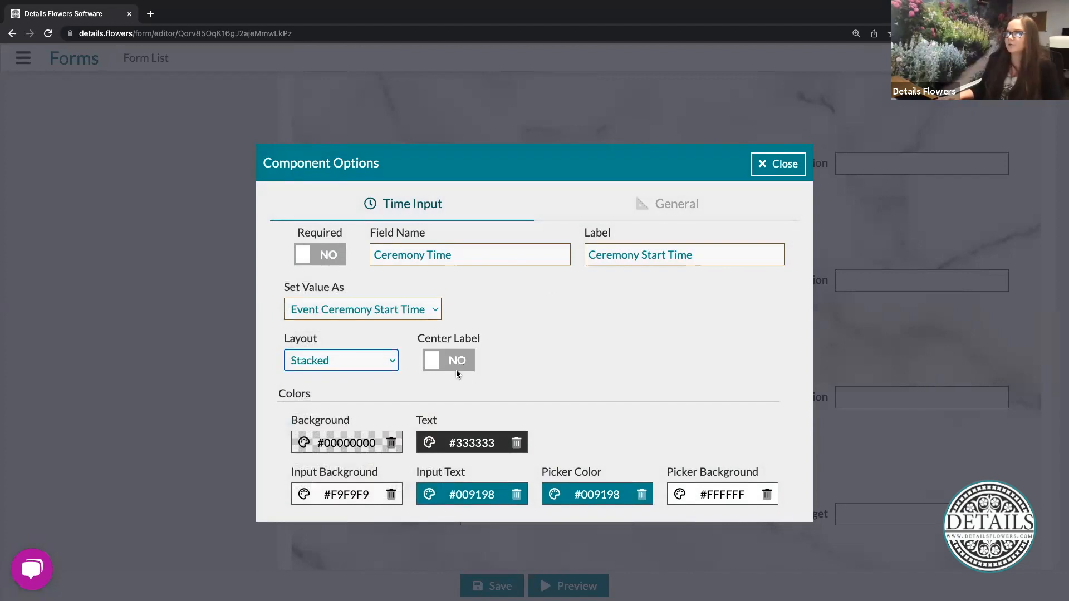
pyautogui.click(456, 367)
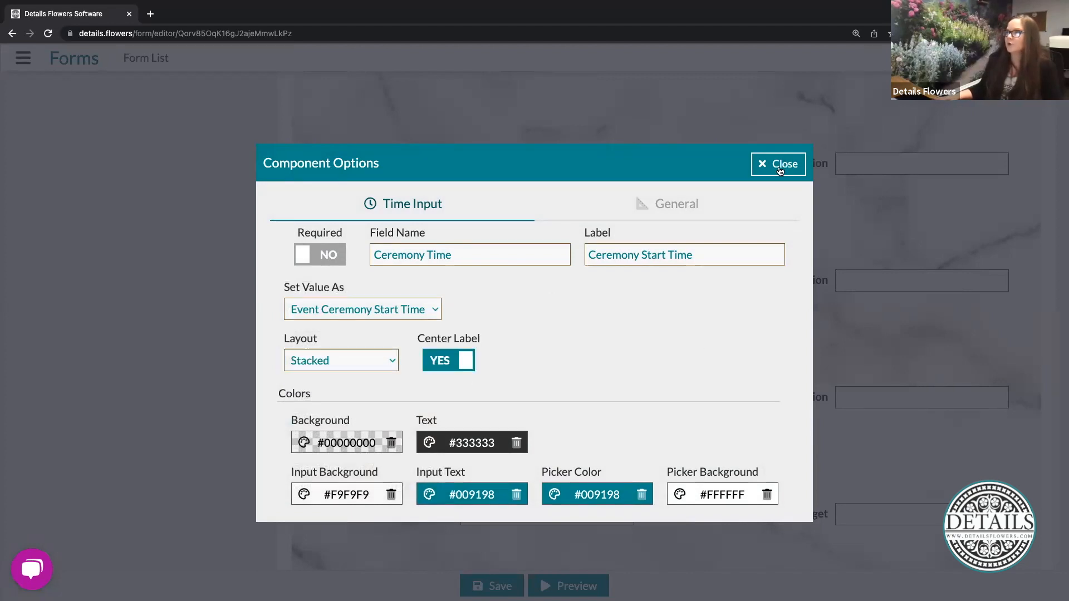
pyautogui.click(870, 380)
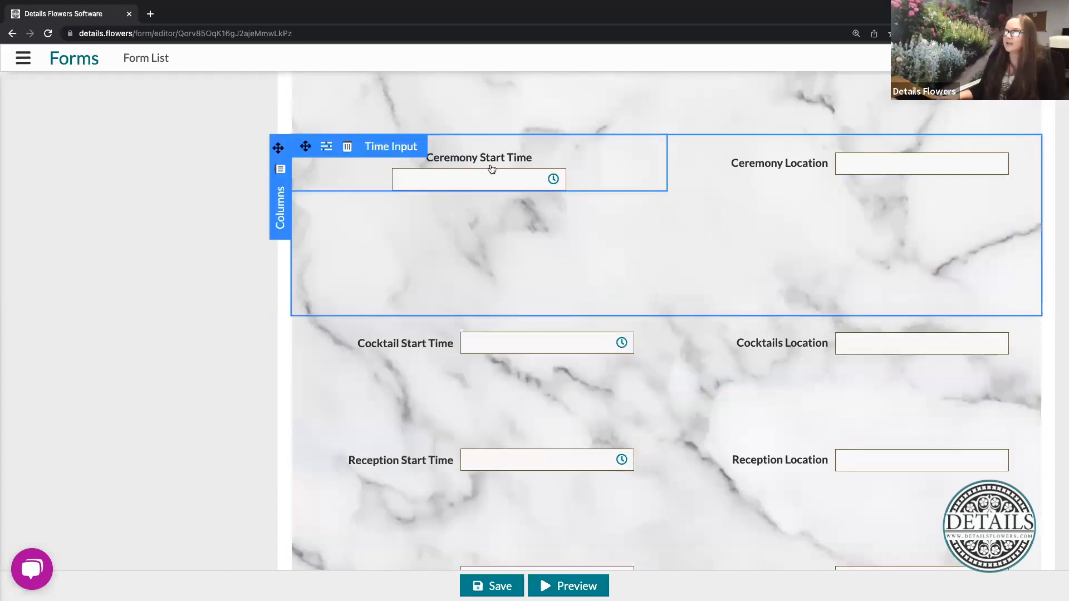
# Look through the form's location, guest count, budget and description fields below the ceremony row.
pyautogui.scroll(1, 491, 169)
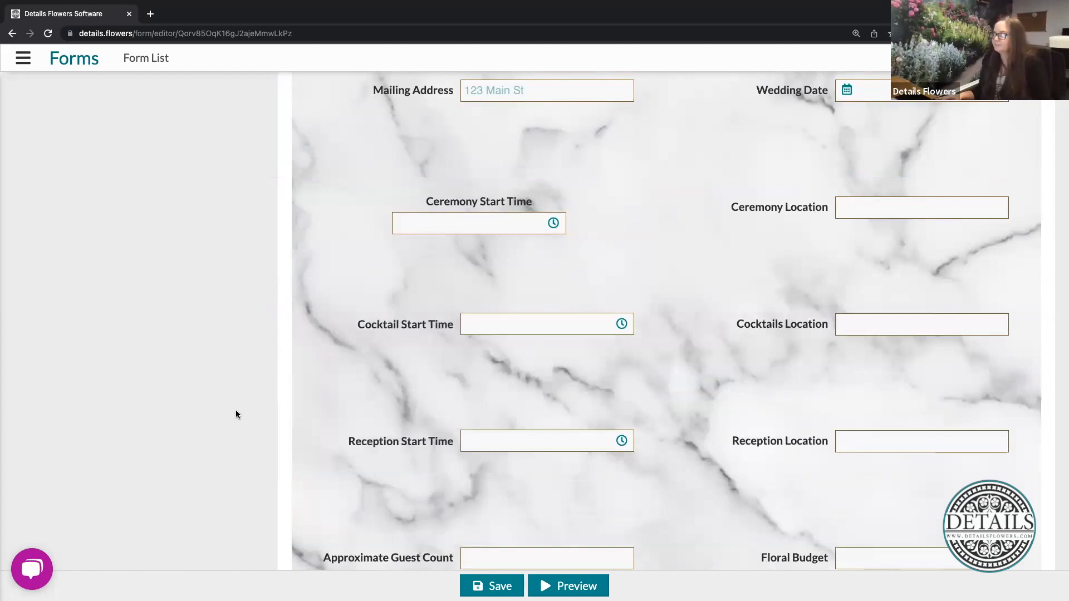
pyautogui.scroll(-5, 236, 414)
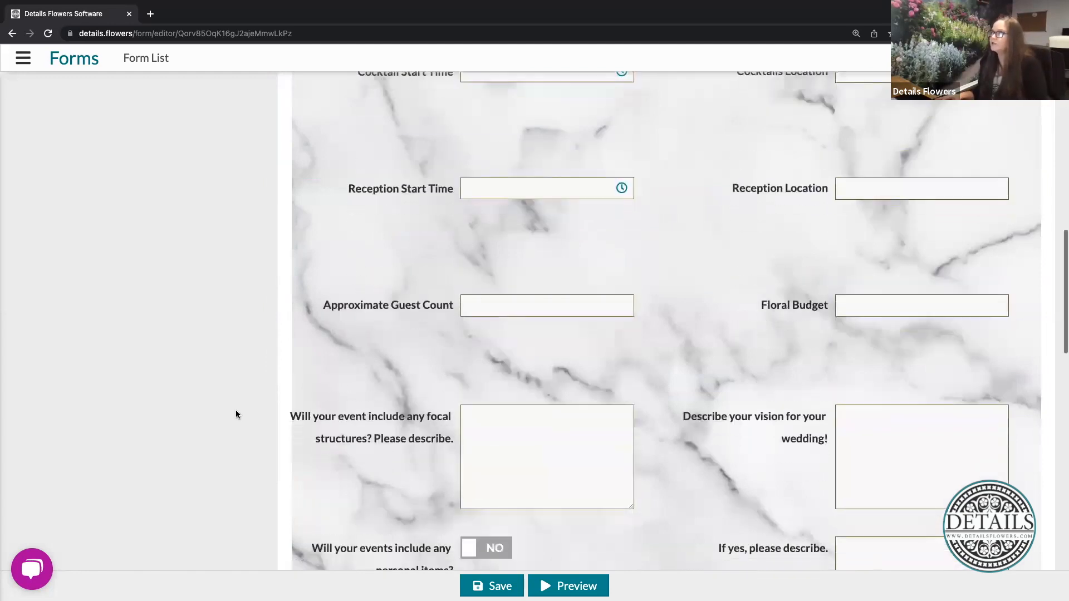
pyautogui.scroll(-2, 236, 414)
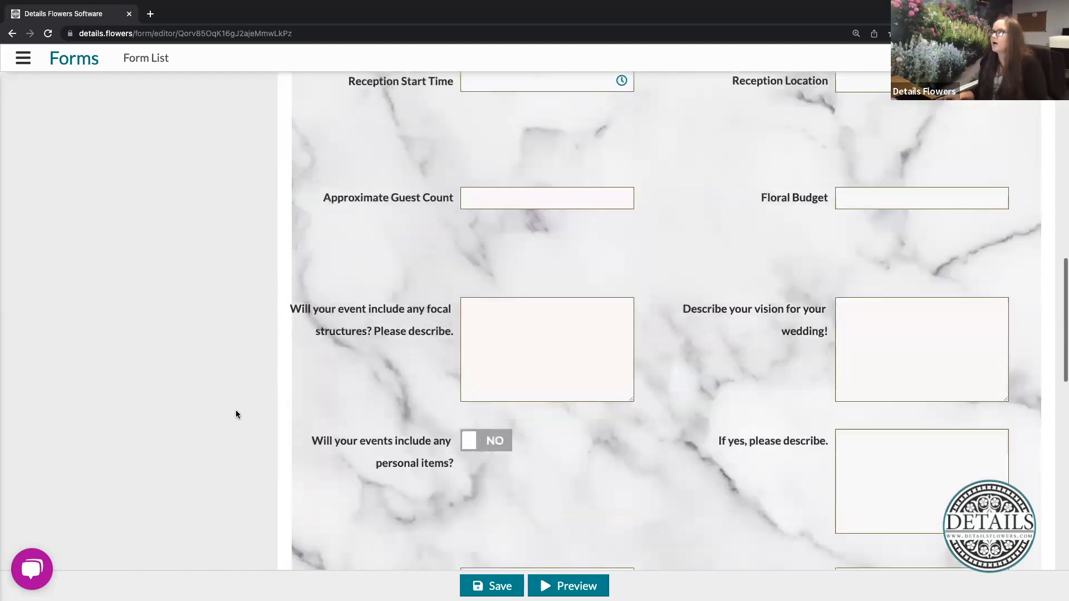
pyautogui.scroll(-1, 236, 414)
pyautogui.moveTo(655, 248)
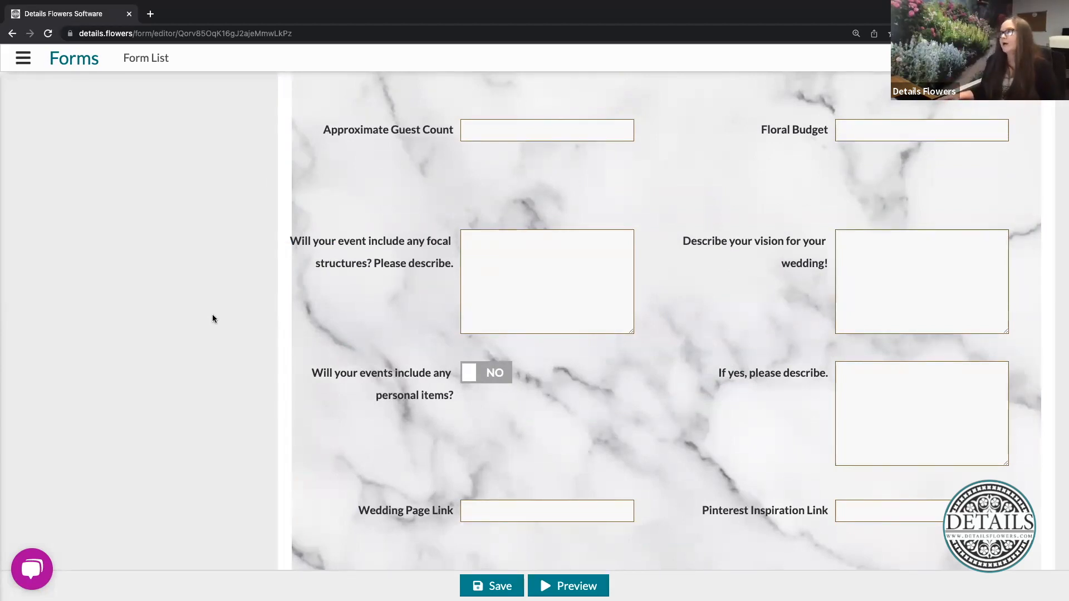
pyautogui.moveTo(742, 301)
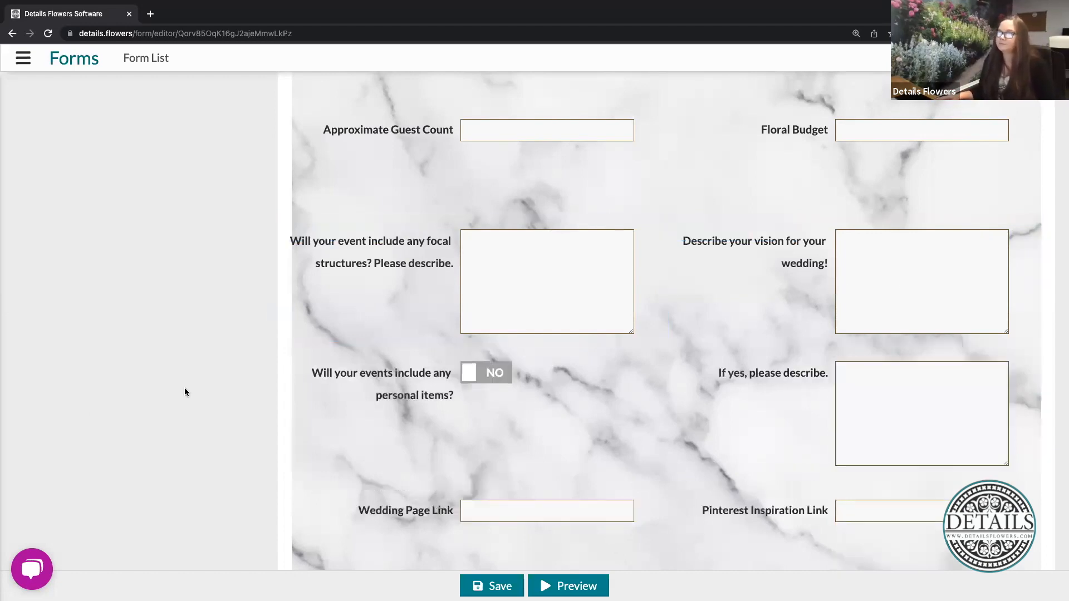
# Examine the personal items checkbox's type choices, custom property and default value, keeping its type as Toggle, and close its options.
pyautogui.scroll(-2, 185, 392)
pyautogui.moveTo(327, 220)
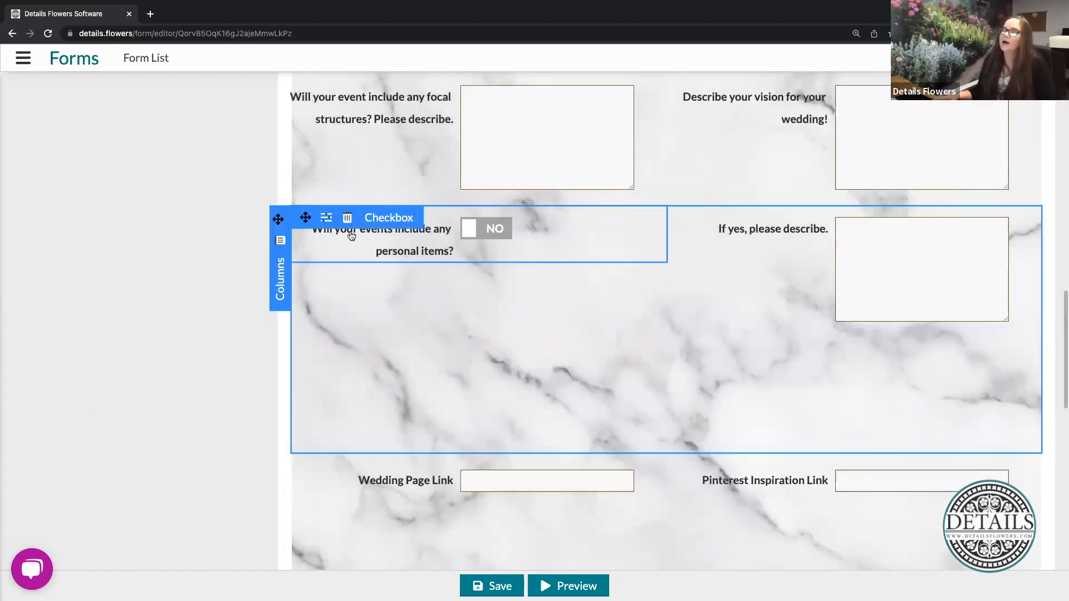
pyautogui.click(326, 218)
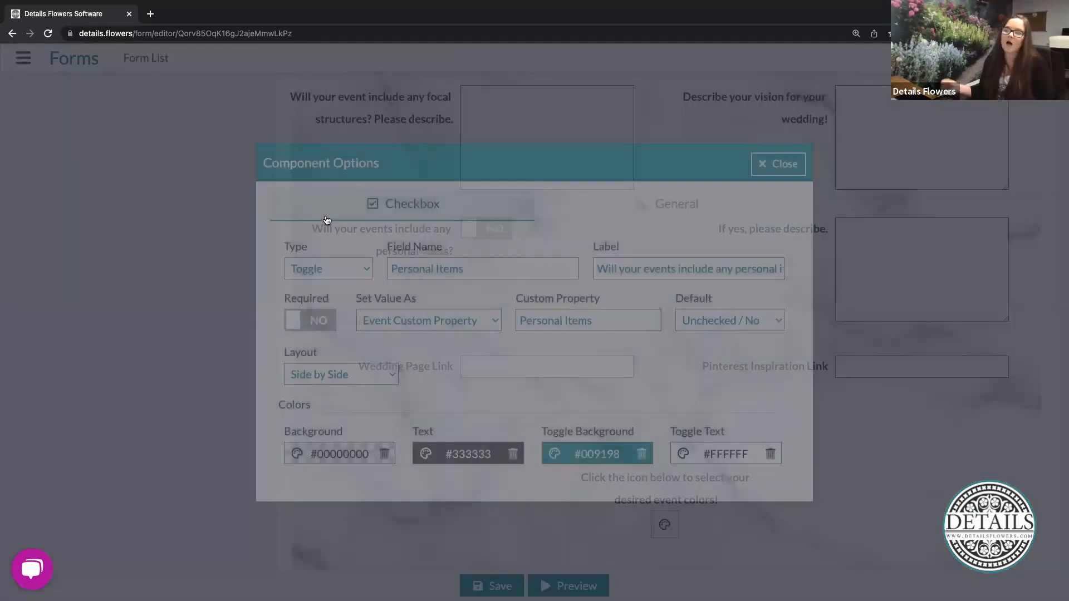
pyautogui.click(342, 277)
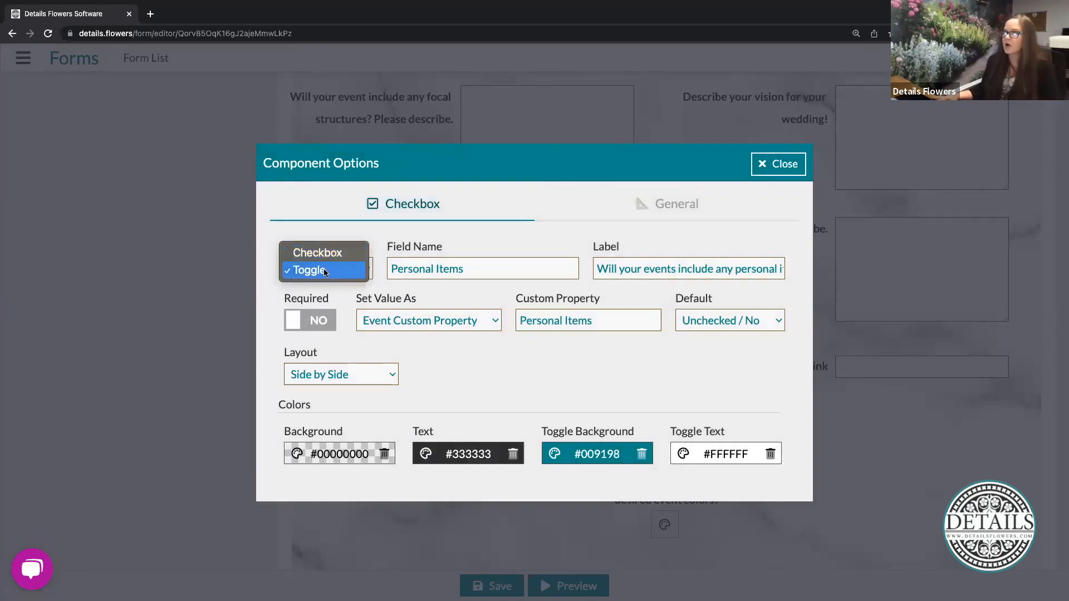
pyautogui.click(325, 272)
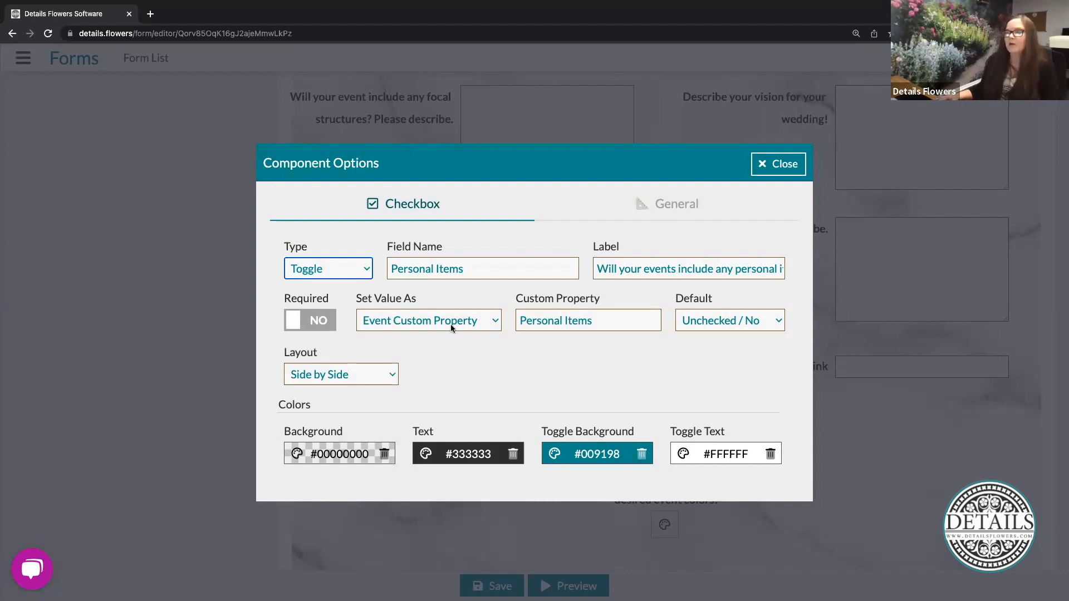
pyautogui.click(608, 318)
pyautogui.moveTo(610, 319); pyautogui.dragTo(514, 320)
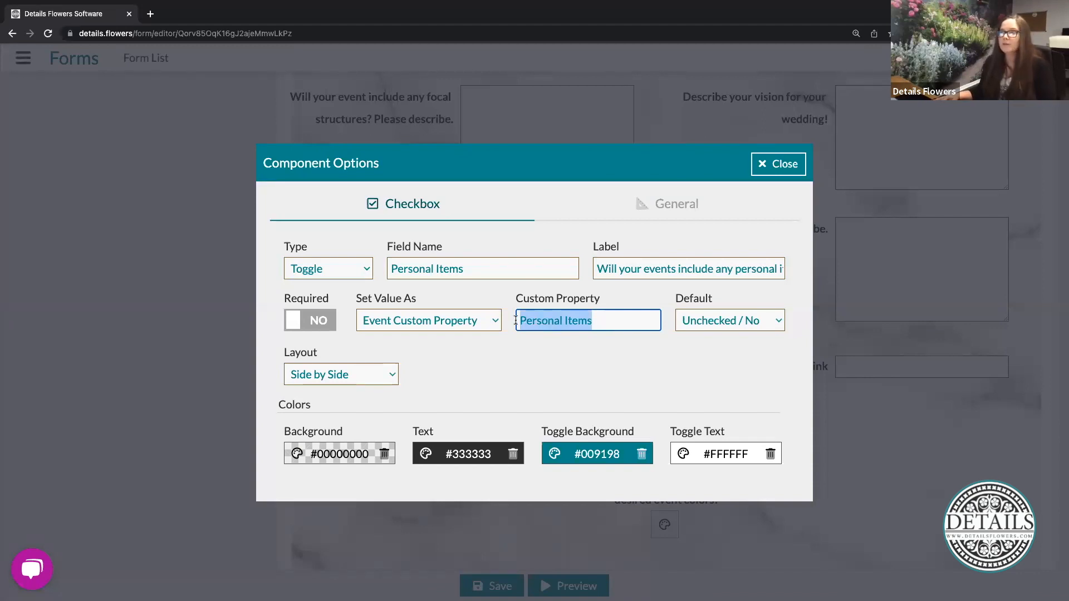
pyautogui.click(590, 349)
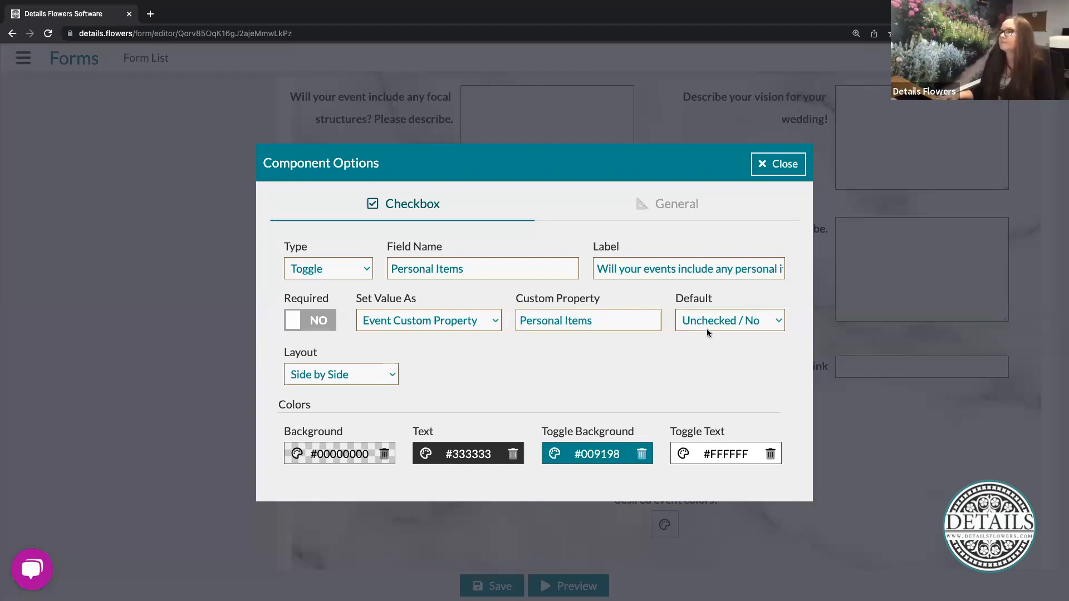
pyautogui.click(779, 170)
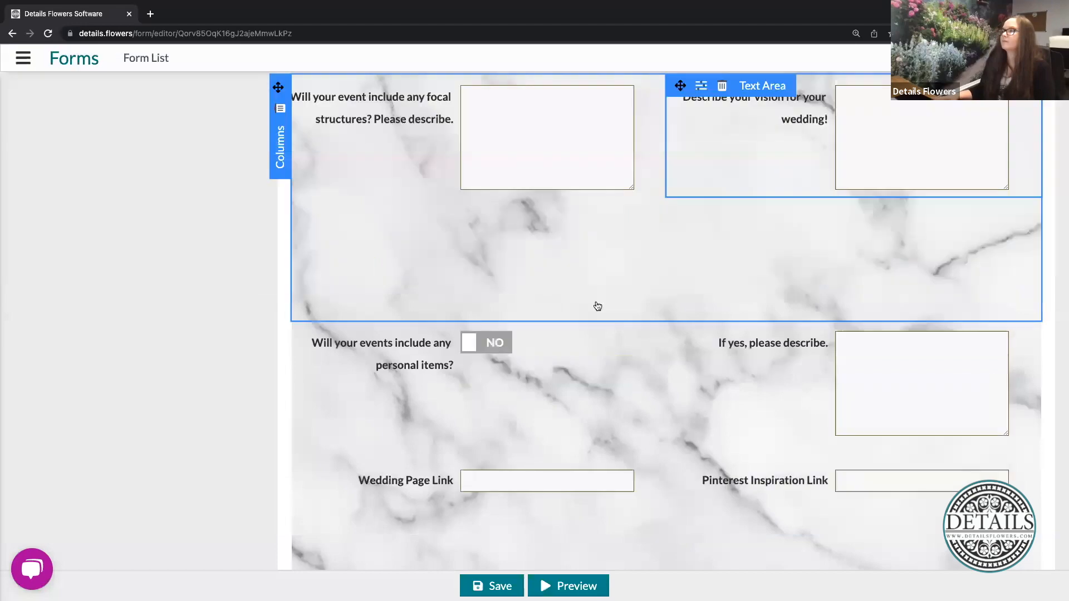
# Examine the Pinterest Inspiration Link input's options, including its custom property, and close them.
pyautogui.scroll(-3, 681, 368)
pyautogui.scroll(-4, 680, 368)
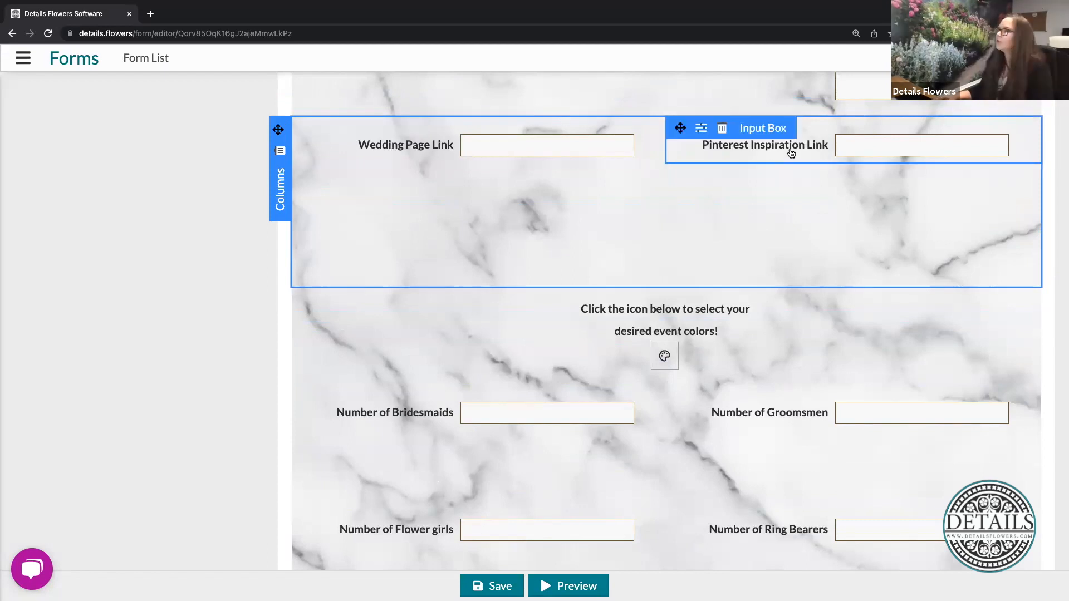
pyautogui.click(701, 130)
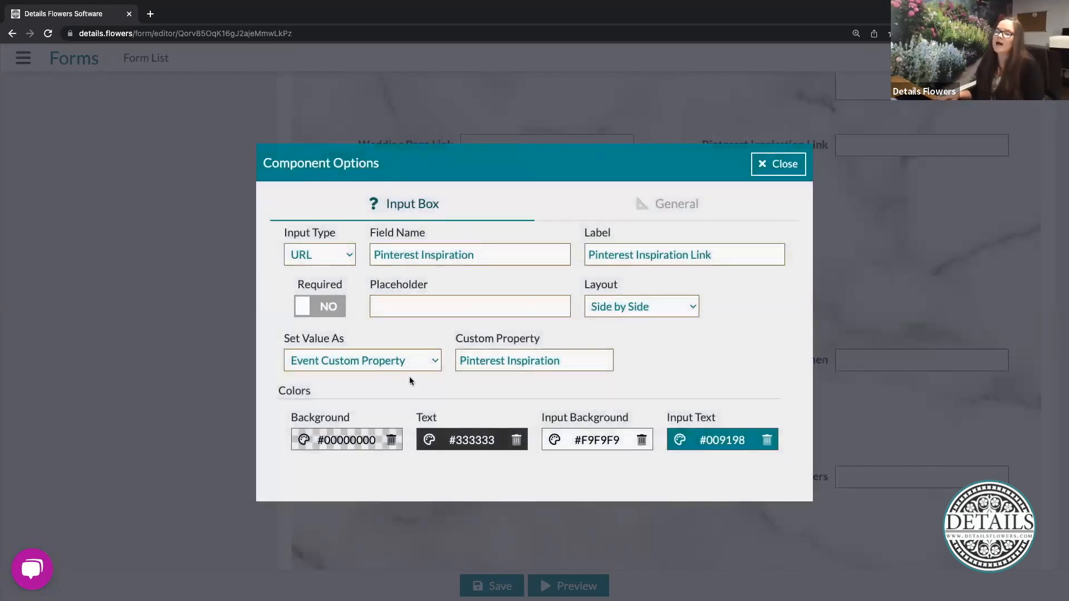
pyautogui.click(551, 360)
pyautogui.moveTo(486, 358); pyautogui.dragTo(457, 359)
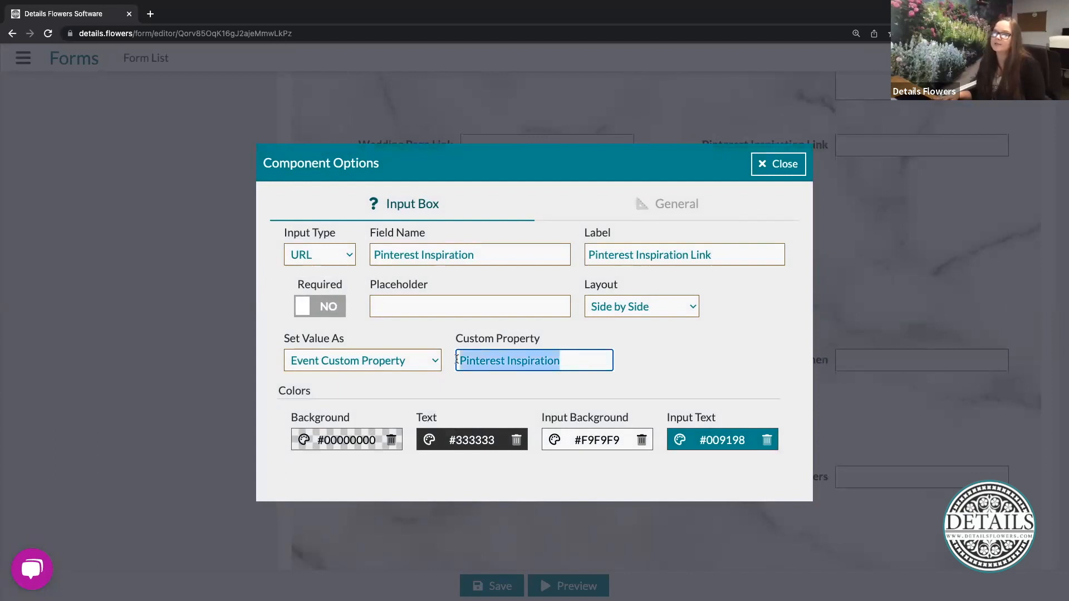
pyautogui.click(731, 357)
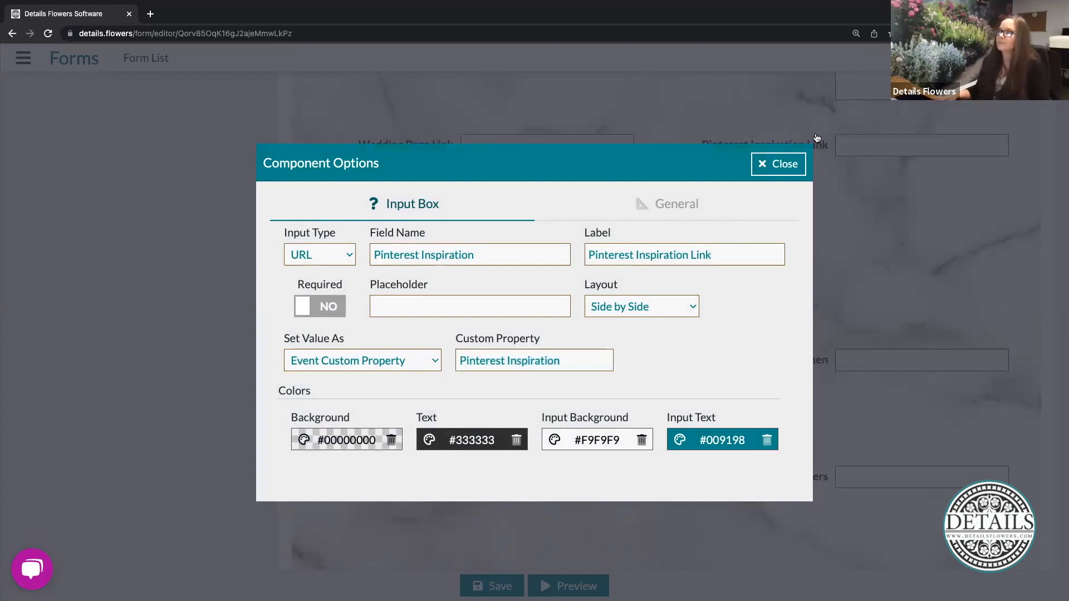
pyautogui.click(777, 166)
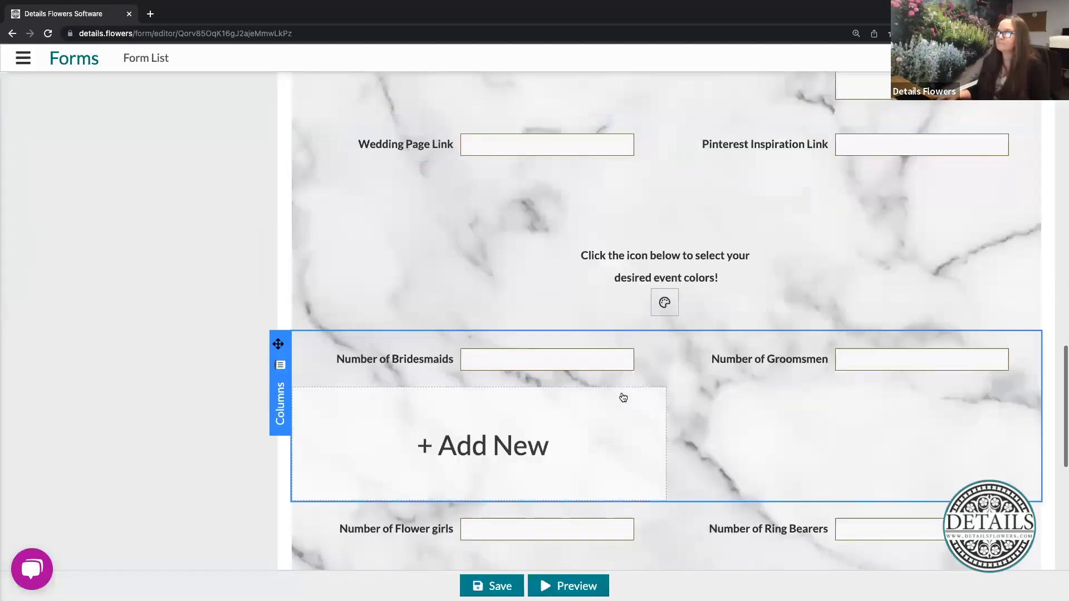
# Examine the options of the event items multiple-selection list, including its Set Value As choices, keeping Form Response Only.
pyautogui.scroll(-4, 623, 397)
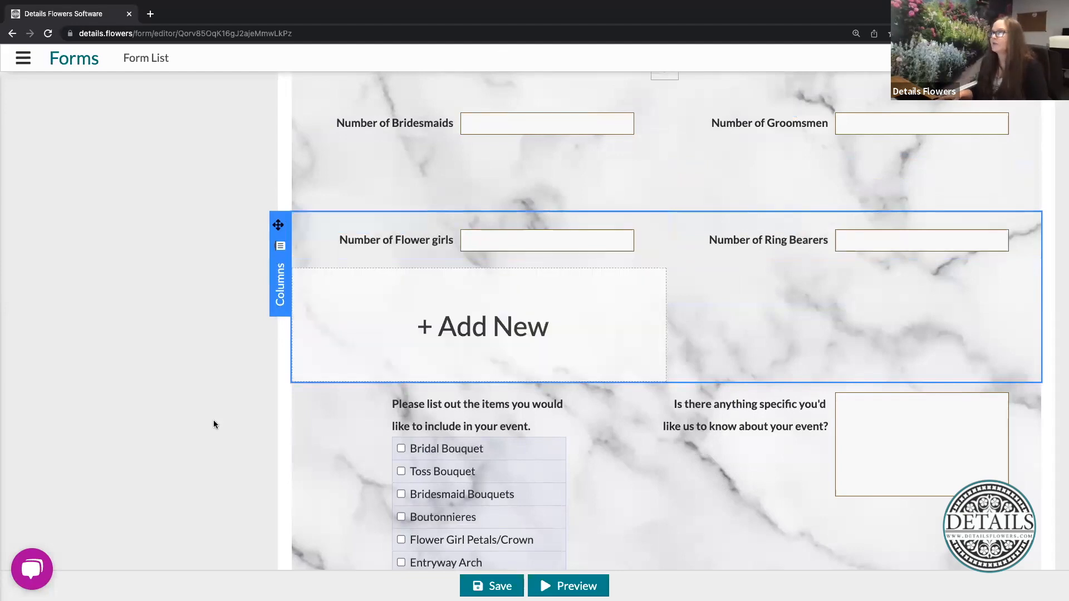
pyautogui.scroll(-3, 213, 420)
pyautogui.scroll(-1, 213, 420)
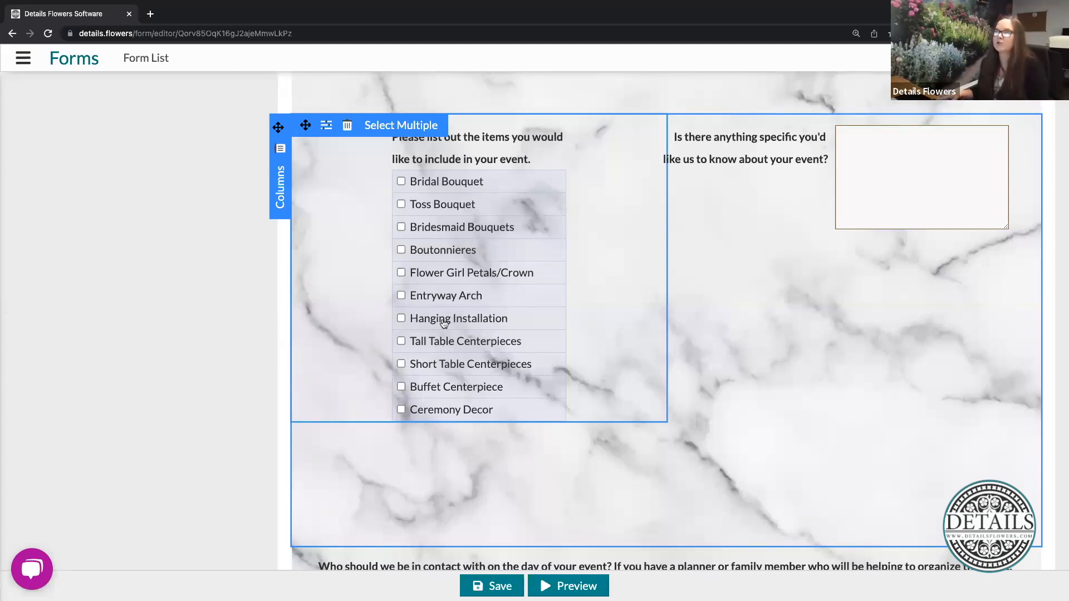
pyautogui.click(329, 130)
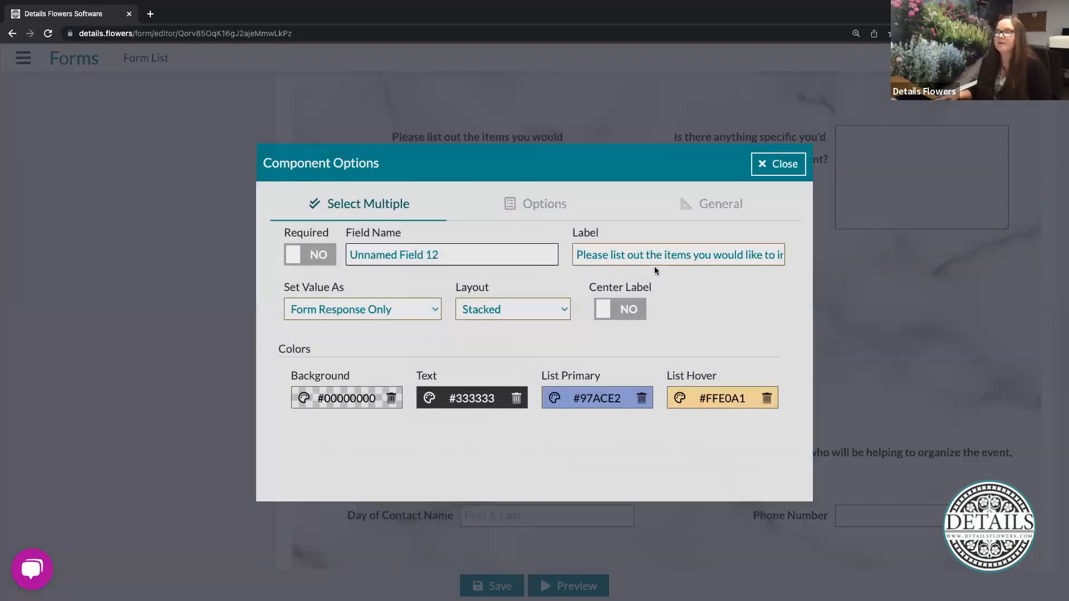
pyautogui.click(375, 311)
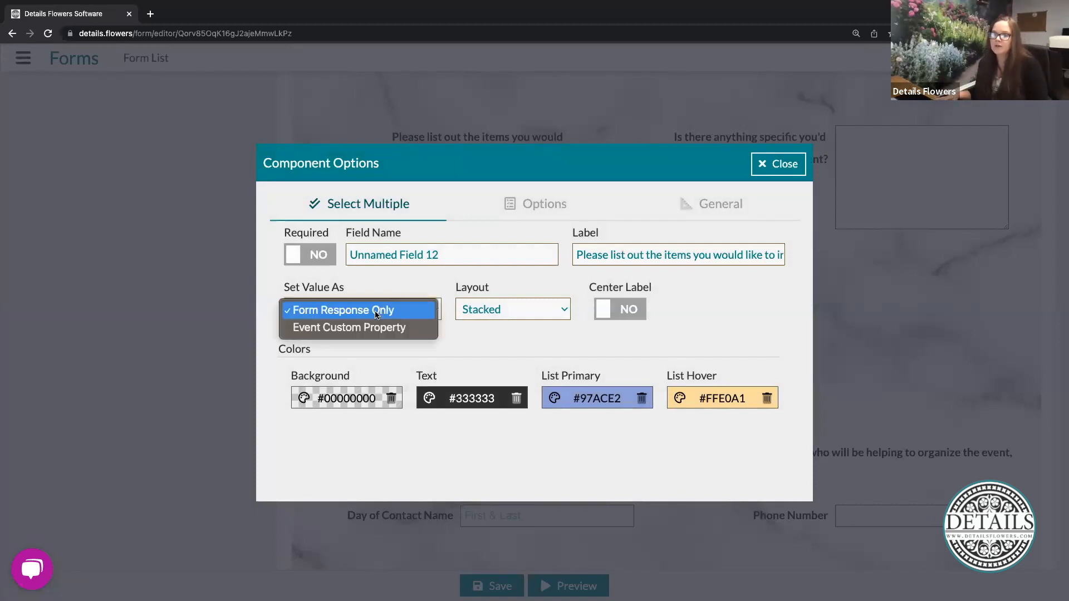
pyautogui.click(466, 343)
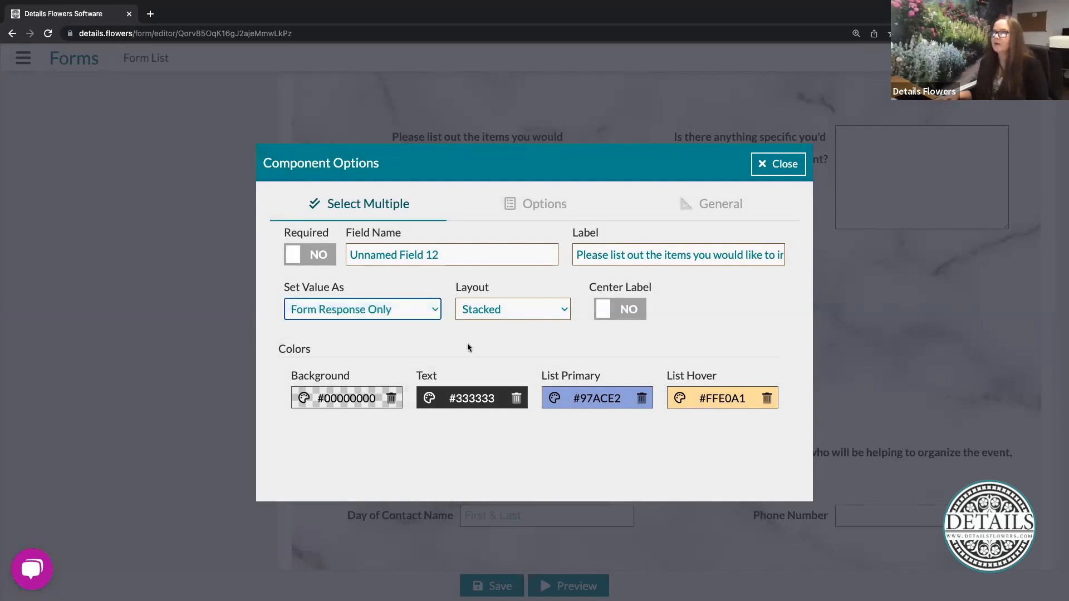
# Review the labels and values of all choices defined in the event items list.
pyautogui.click(542, 203)
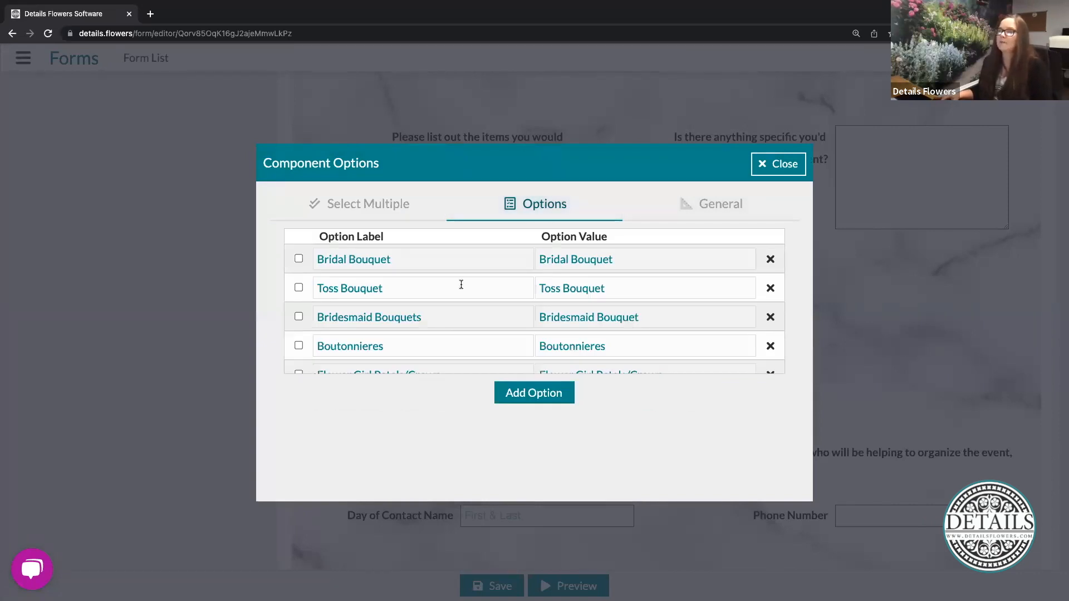
pyautogui.scroll(-5, 461, 284)
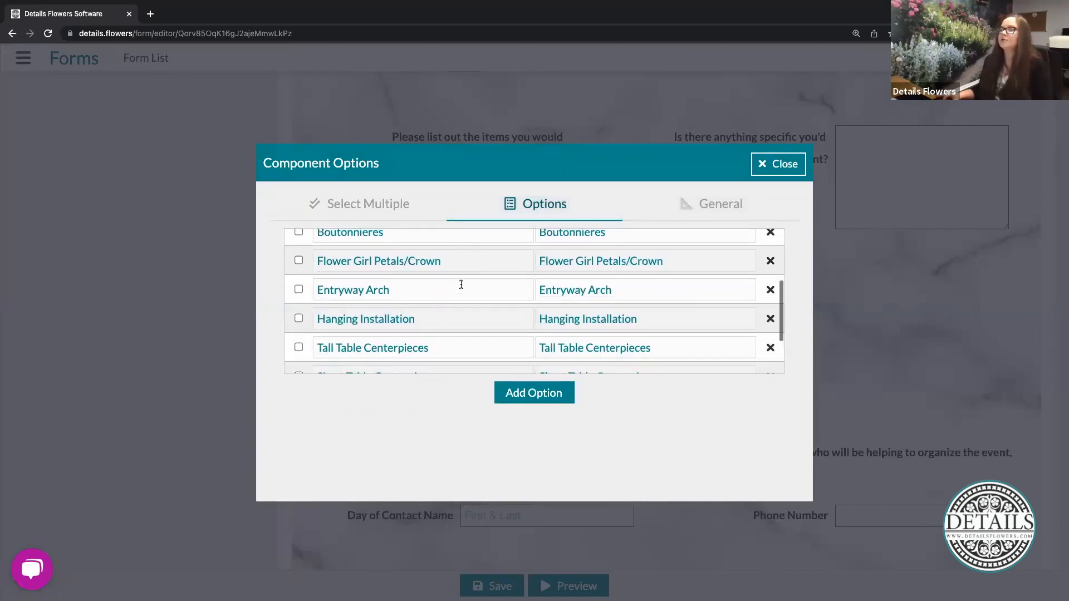
pyautogui.scroll(-2, 461, 285)
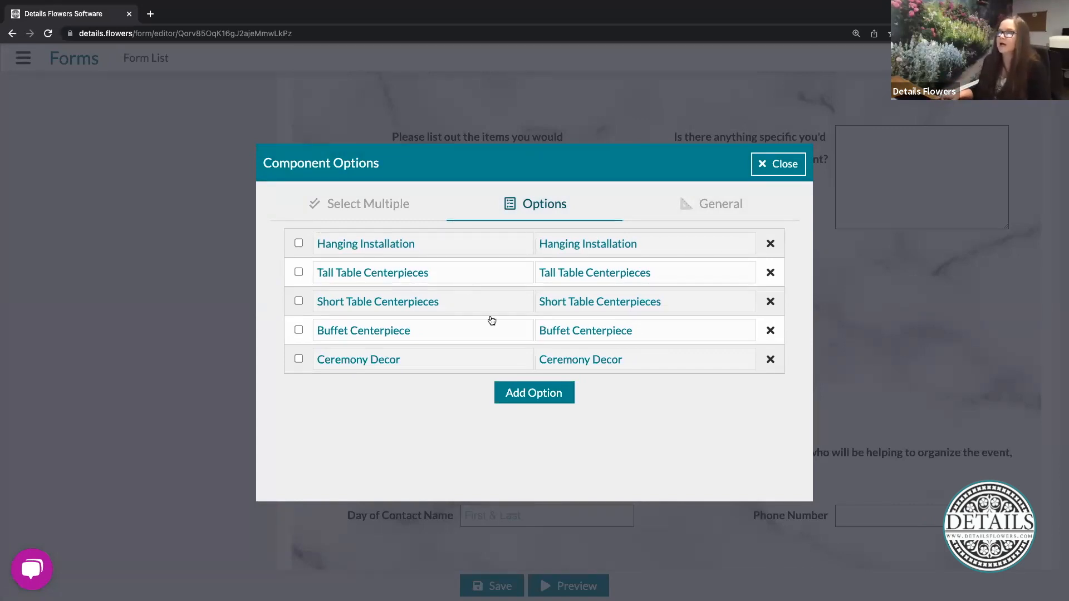
pyautogui.scroll(4, 492, 317)
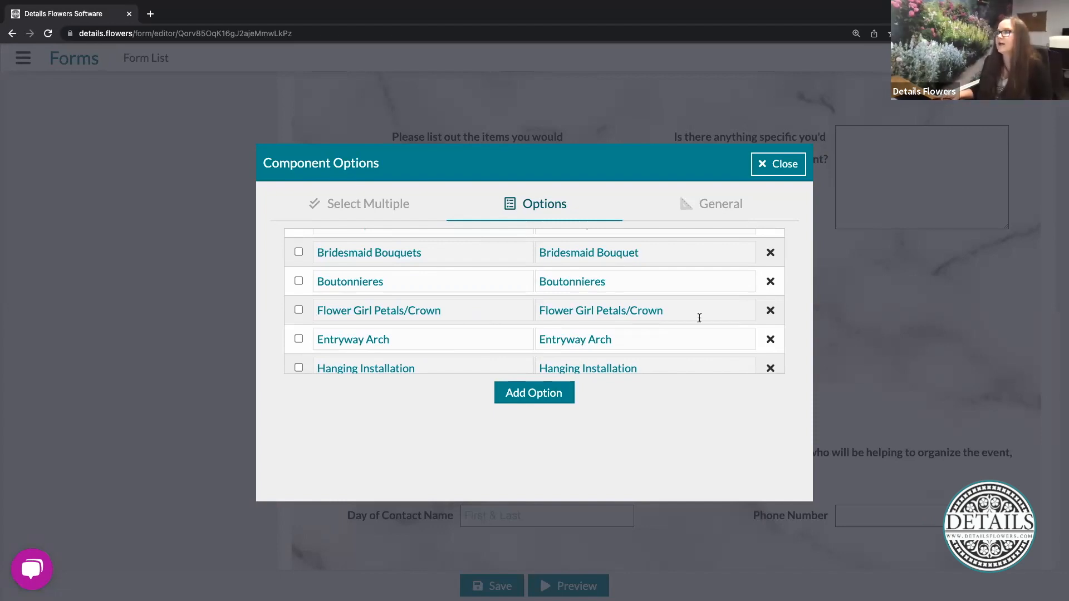
pyautogui.scroll(2, 699, 317)
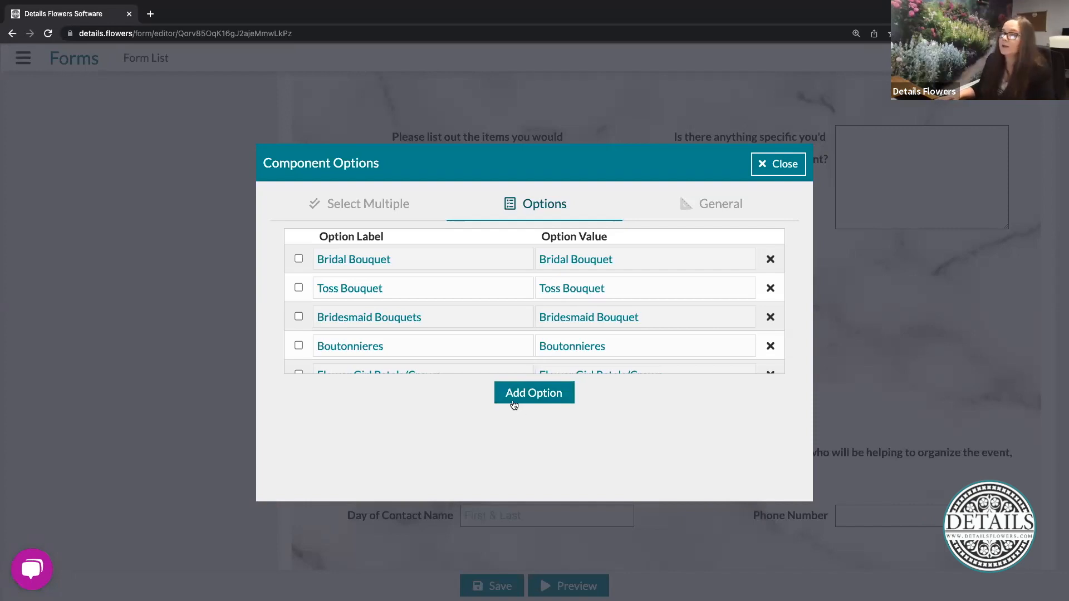
# Add a blank option after Ceremony Decor in the event items list and close the component options.
pyautogui.scroll(-5, 478, 334)
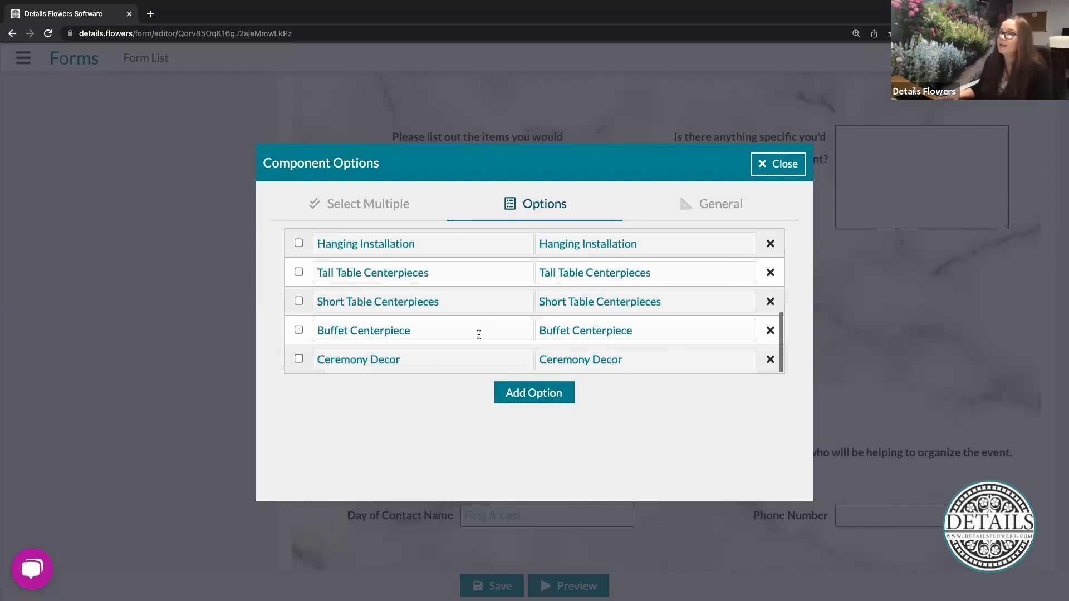
pyautogui.scroll(-1, 455, 357)
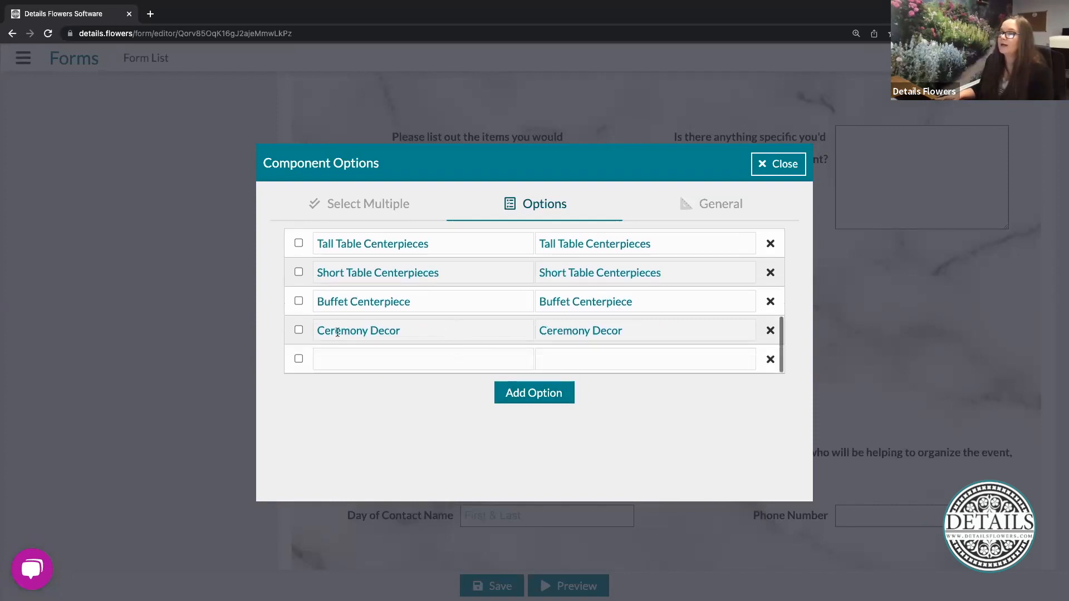
pyautogui.click(515, 357)
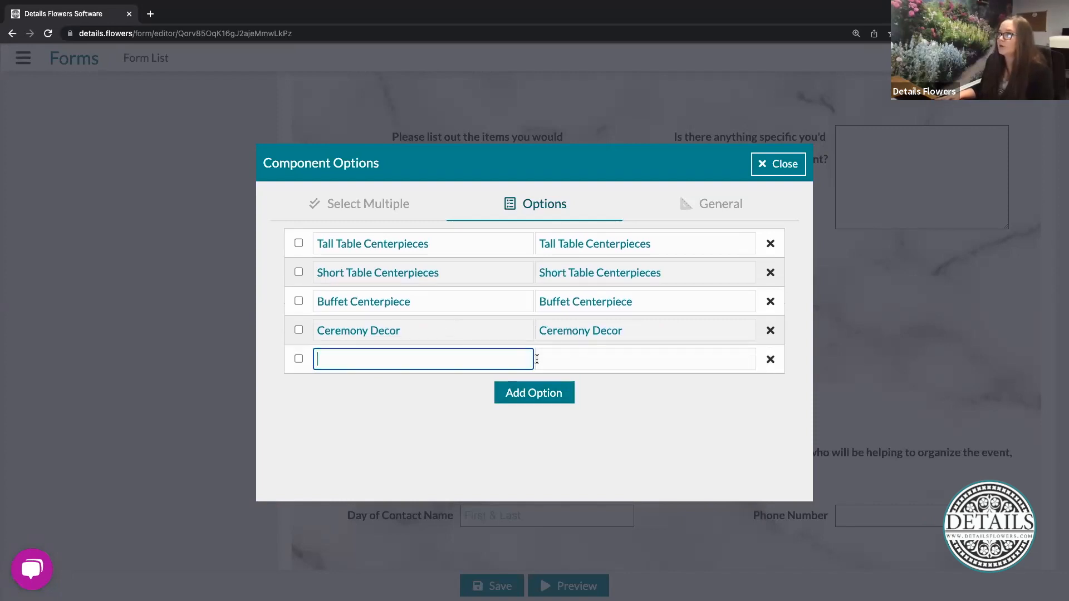
pyautogui.press('Tab')
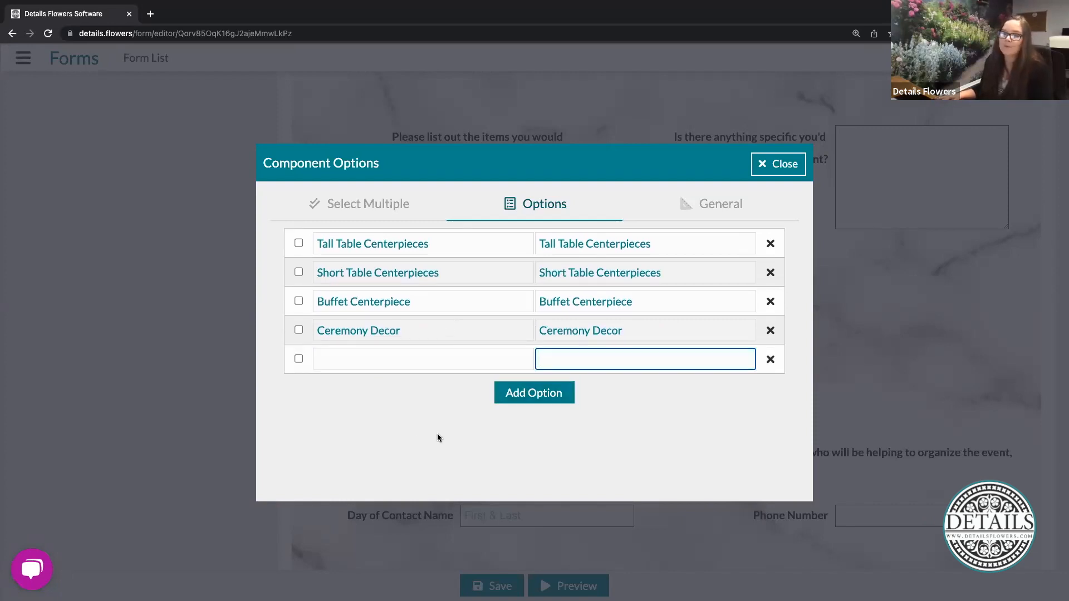
pyautogui.click(796, 162)
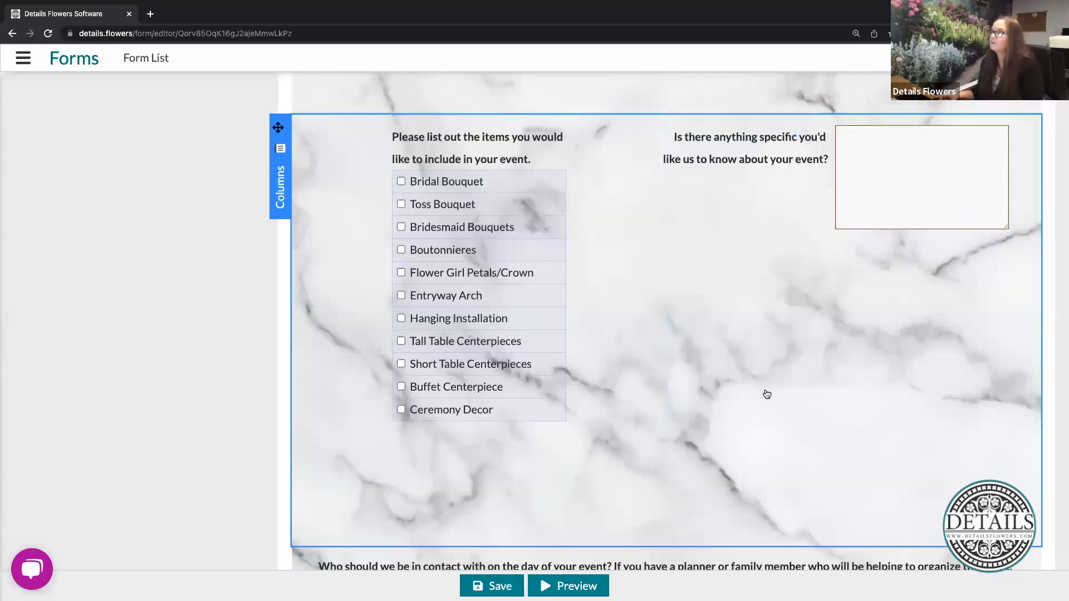
# Look over the day-of contact section and the element types that can be added below it, without adding one.
pyautogui.scroll(-3, 767, 394)
pyautogui.click(766, 394)
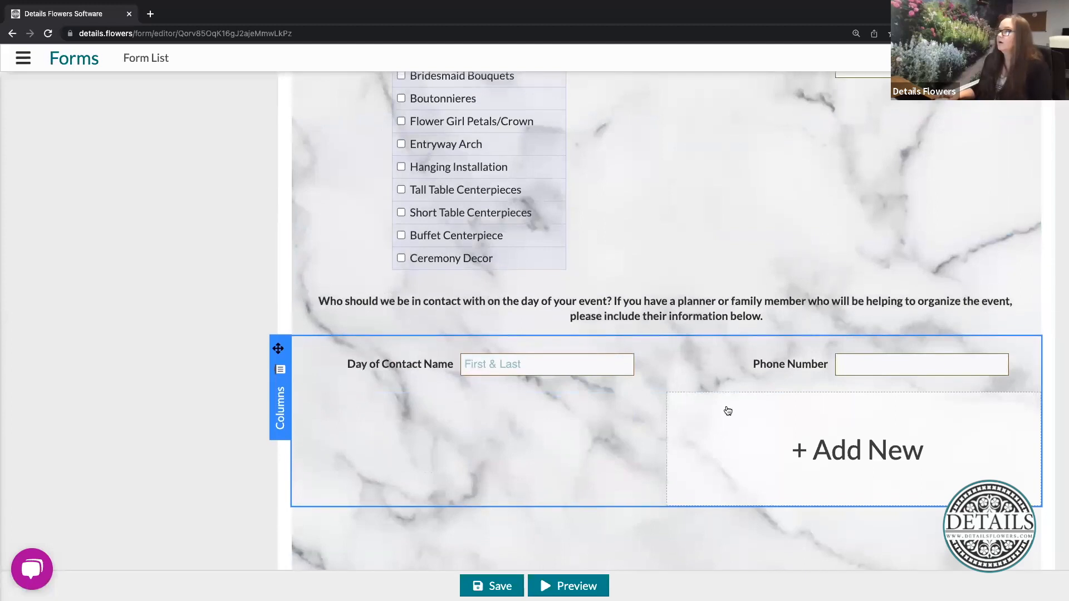
pyautogui.click(134, 482)
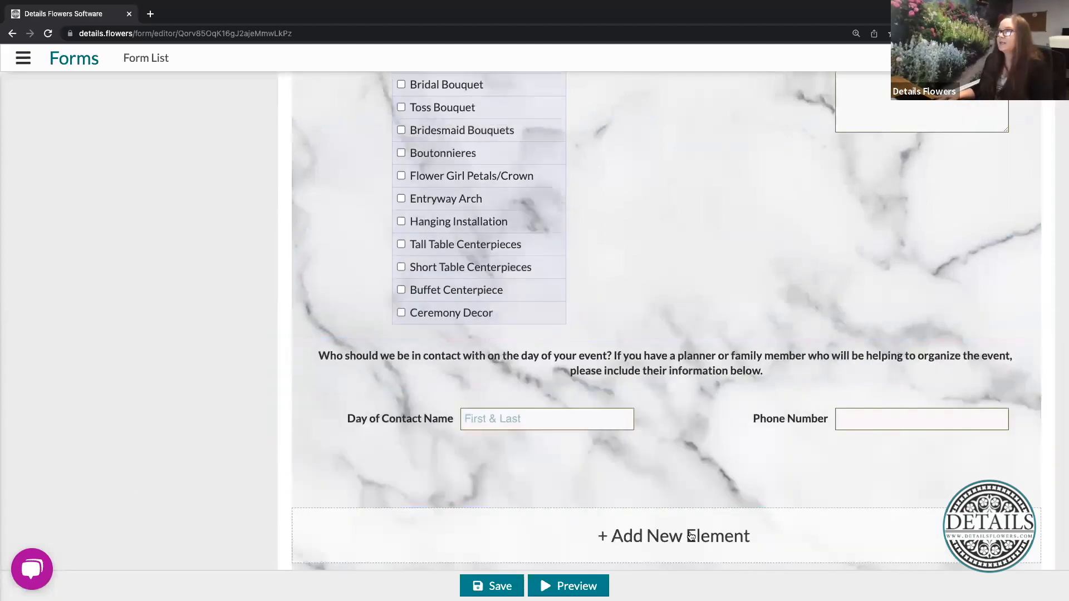
pyautogui.click(616, 401)
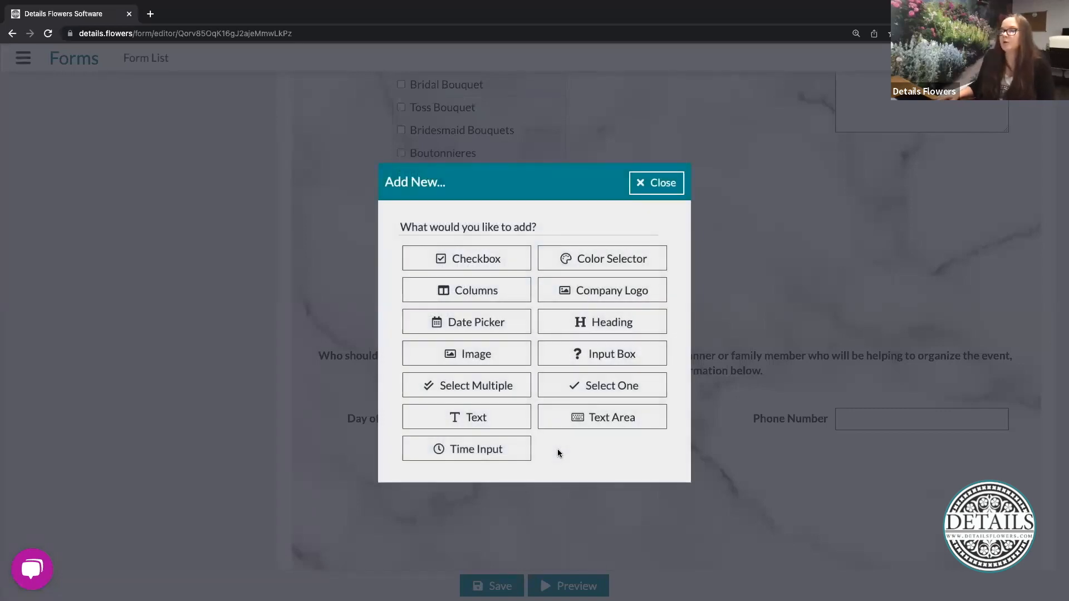
pyautogui.click(669, 186)
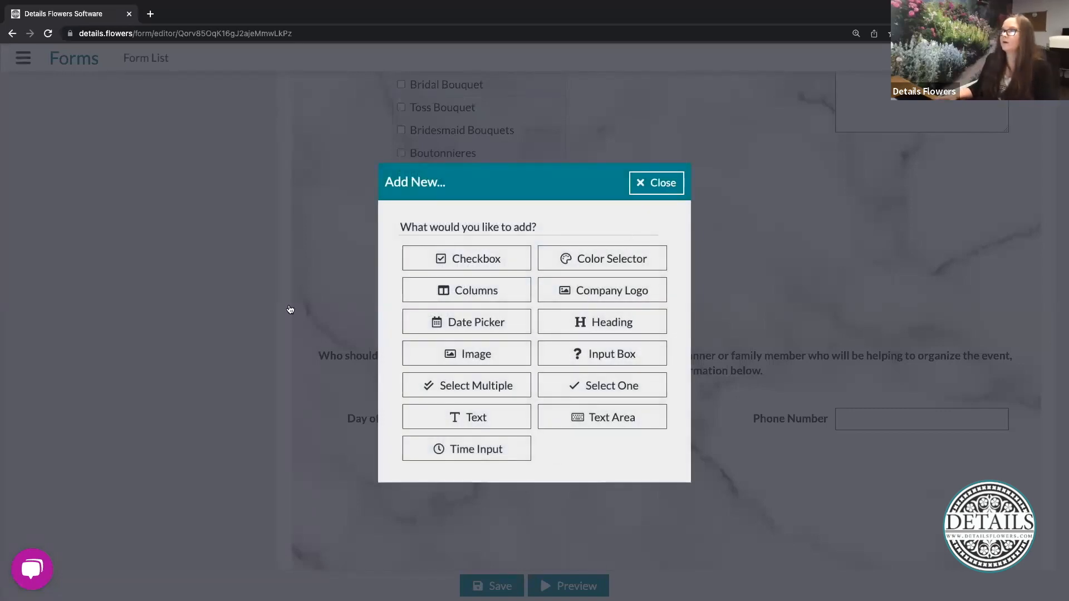
# Add a new empty page to the form between the Welcome Page and the Thank you page.
pyautogui.scroll(10, 156, 449)
pyautogui.scroll(10, 155, 450)
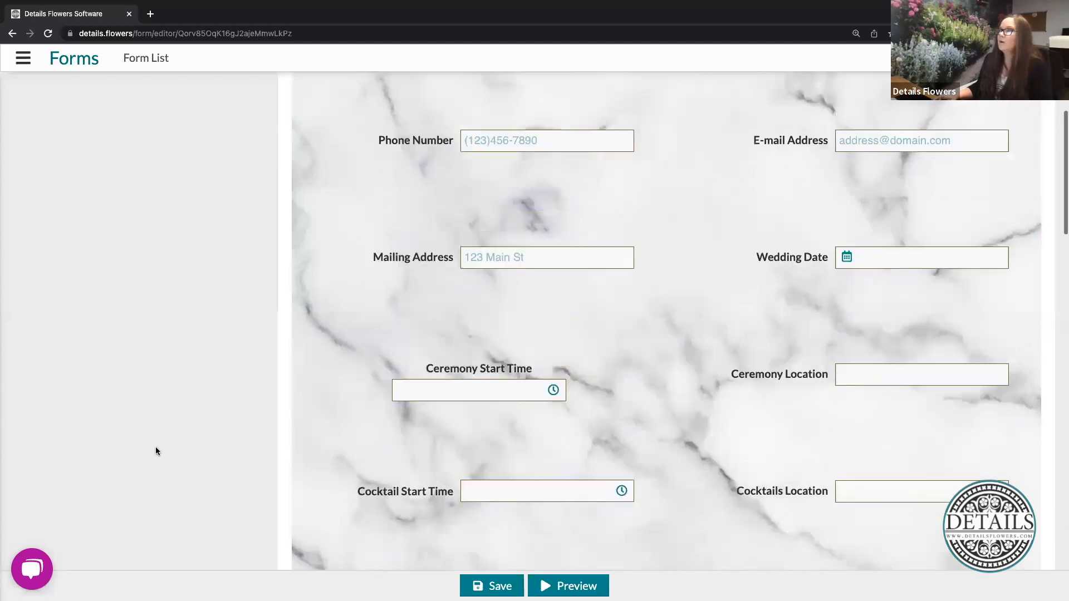
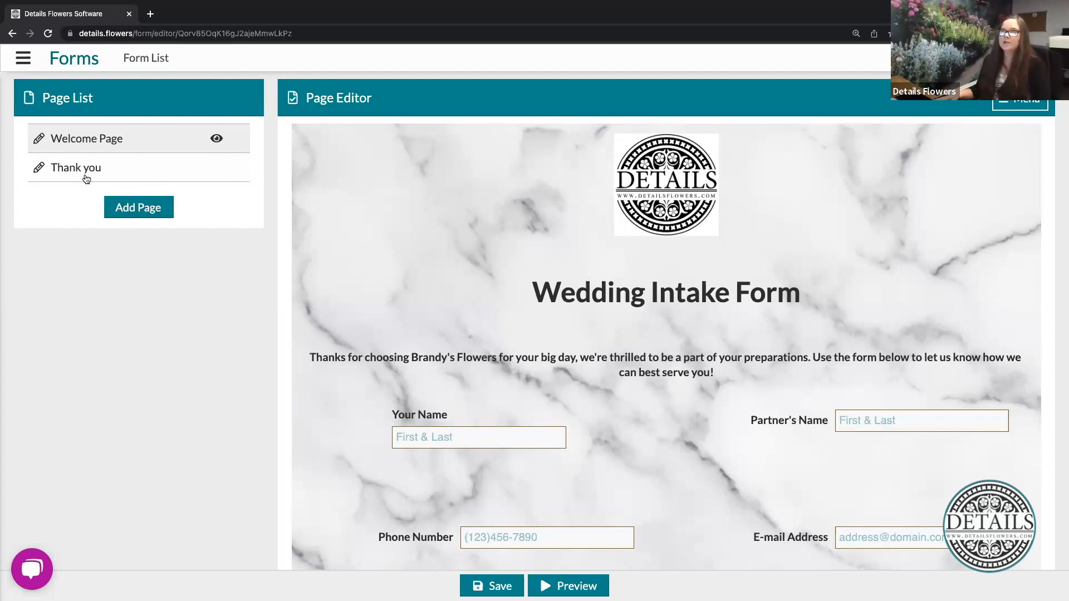
pyautogui.click(142, 211)
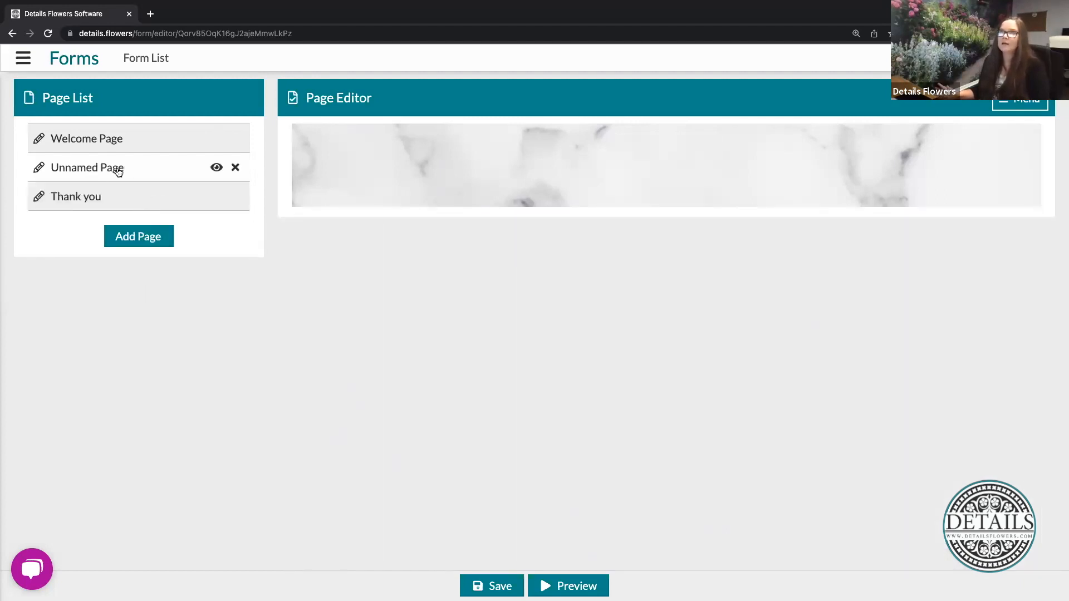
pyautogui.moveTo(655, 155)
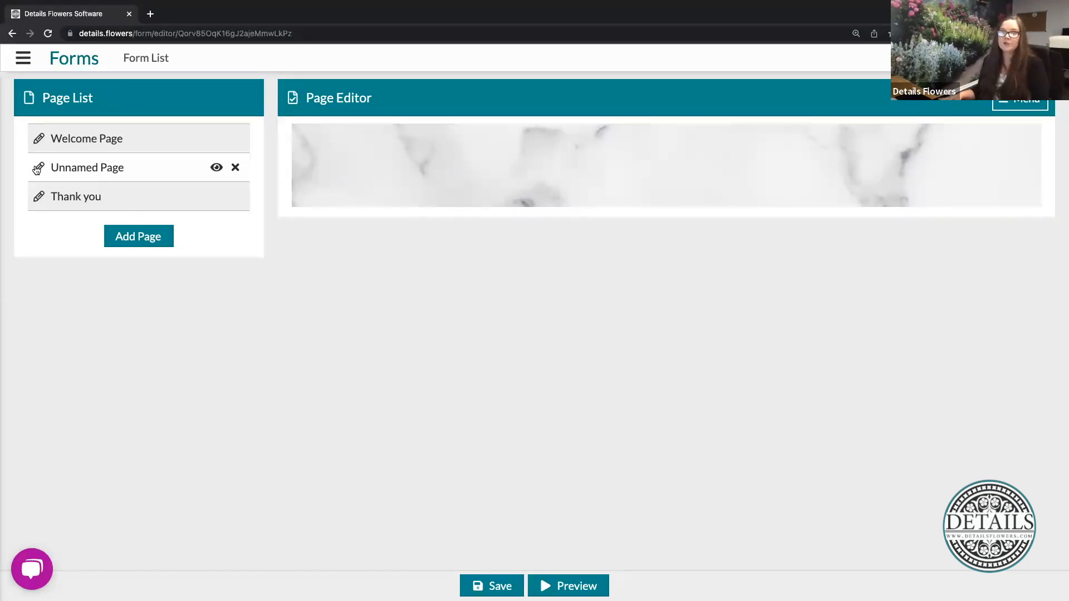
# Look over the unnamed page's general settings without changing them and view the Thank you page's content.
pyautogui.click(39, 169)
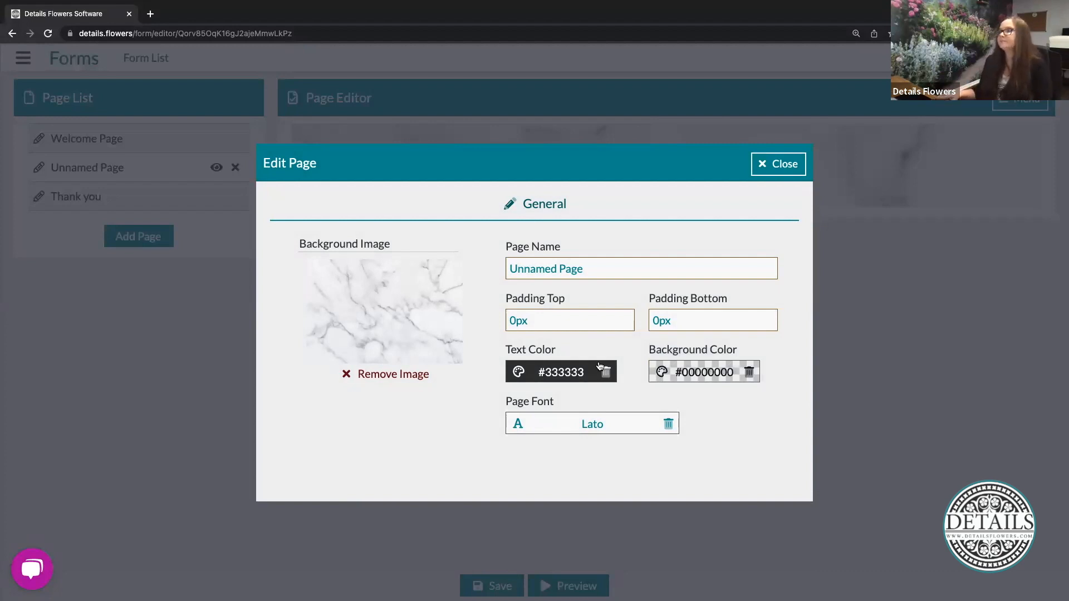
pyautogui.click(783, 166)
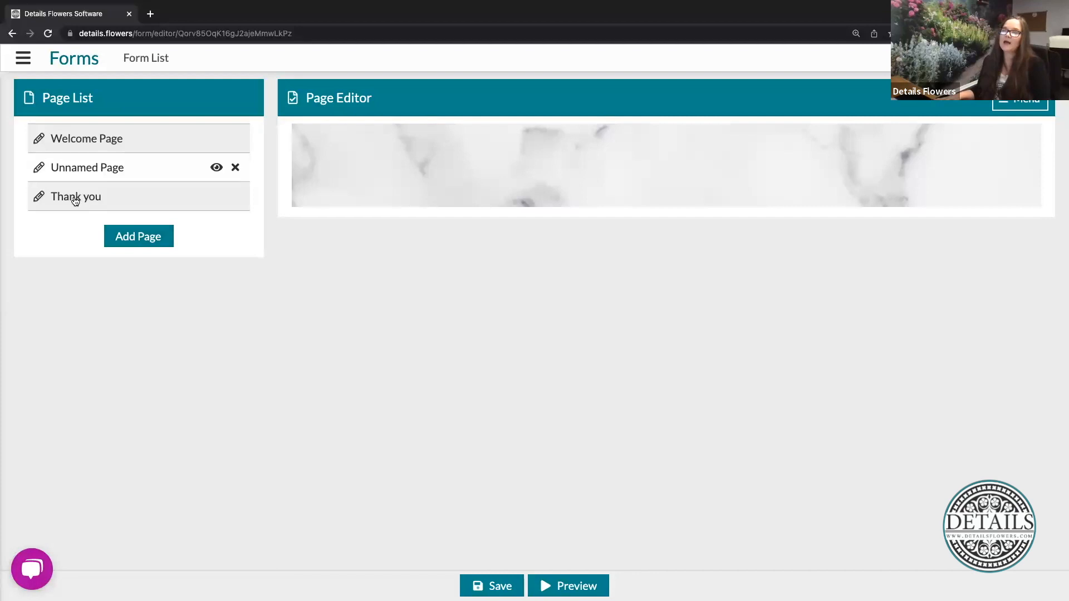
pyautogui.click(75, 201)
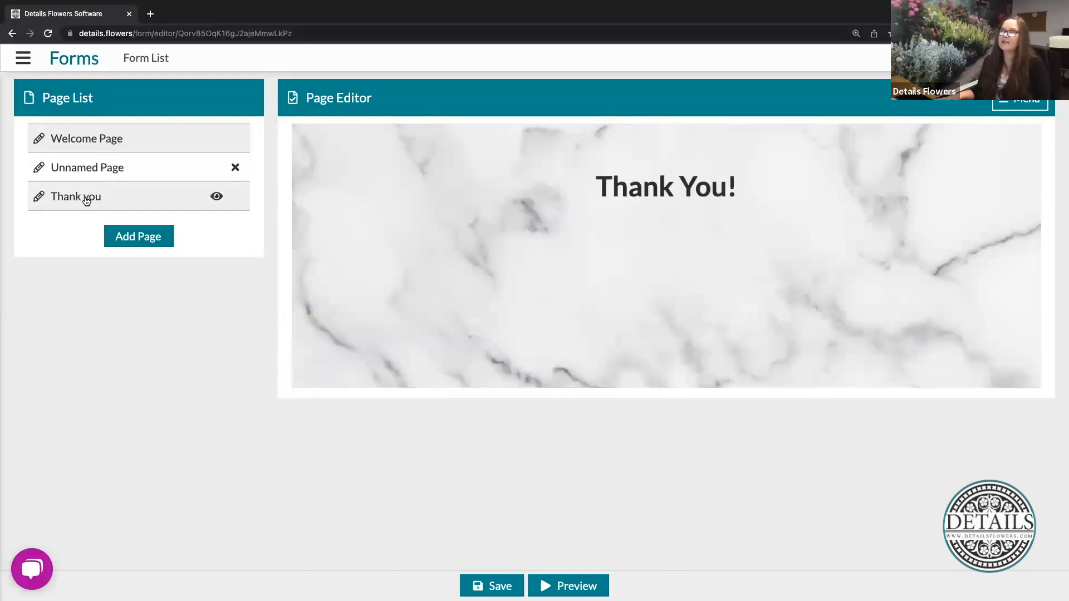
pyautogui.moveTo(613, 205)
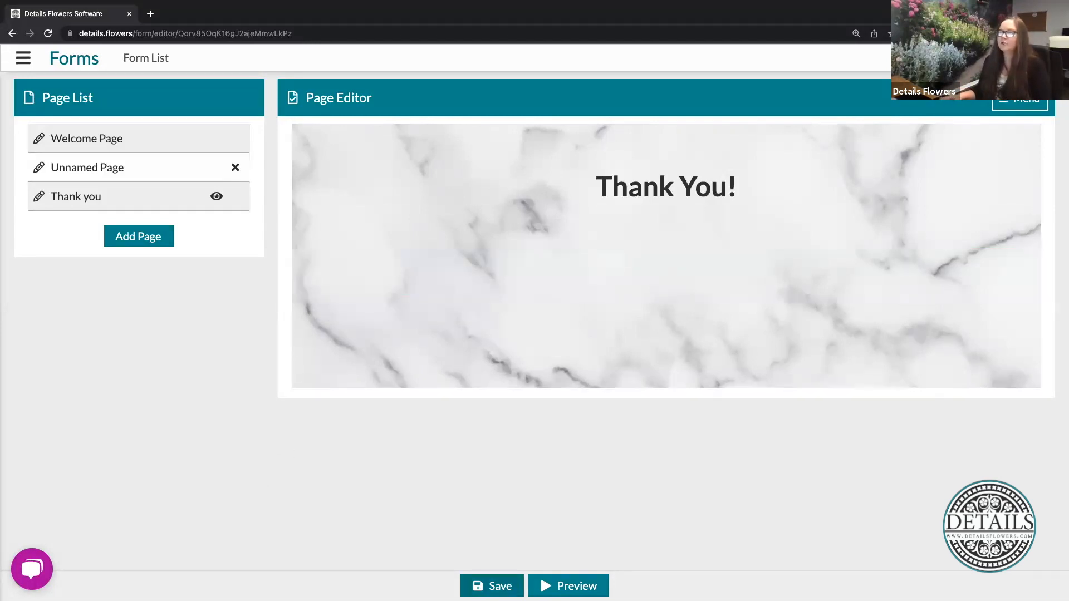
# Save the form as a New Version with the description "First Draft".
pyautogui.click(492, 586)
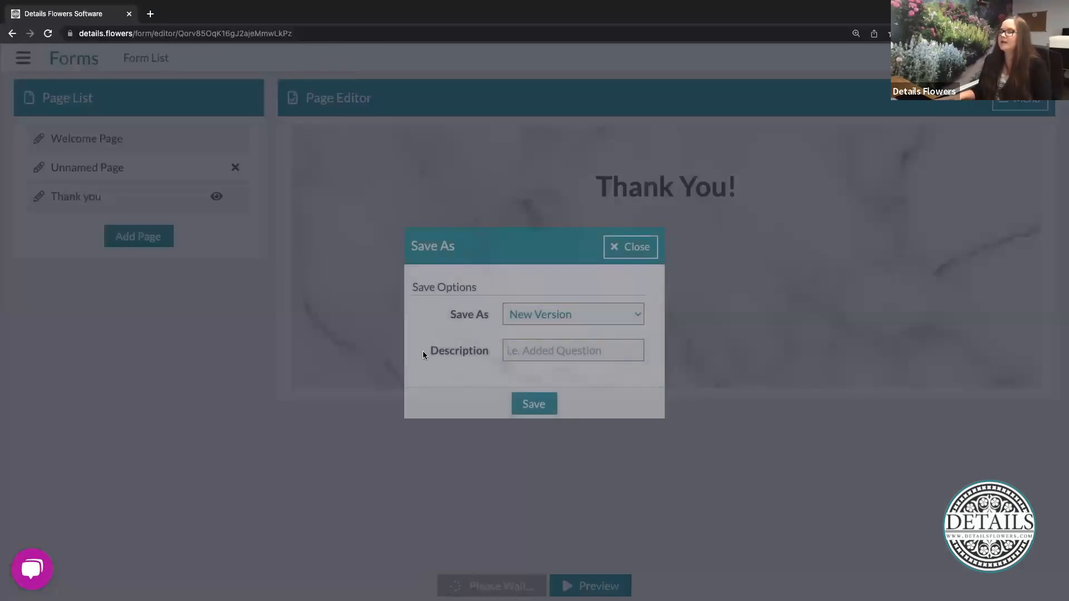
pyautogui.click(588, 322)
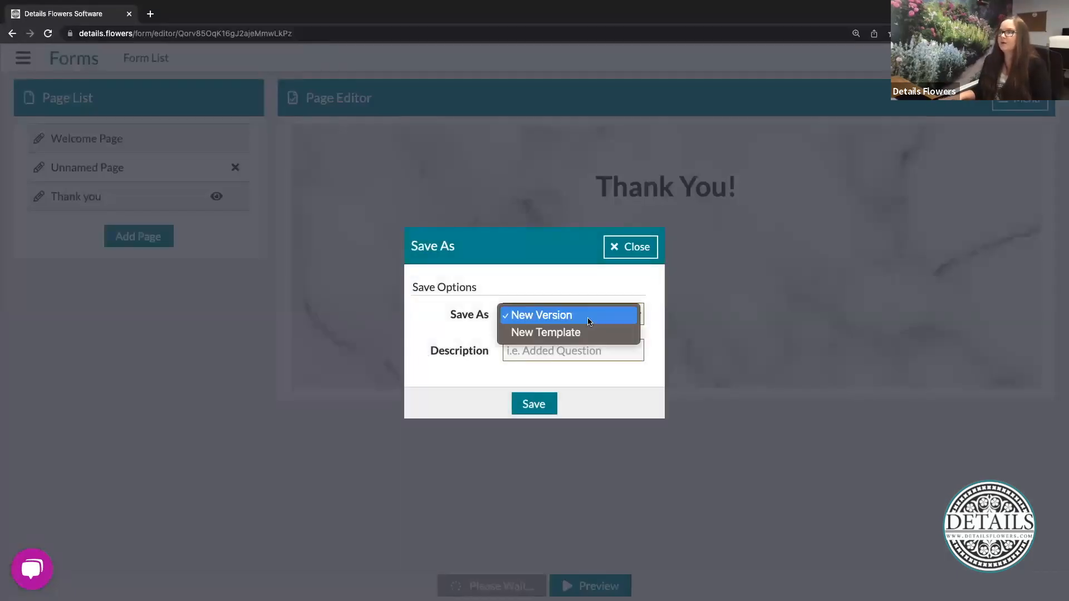
pyautogui.click(556, 315)
pyautogui.click(564, 351)
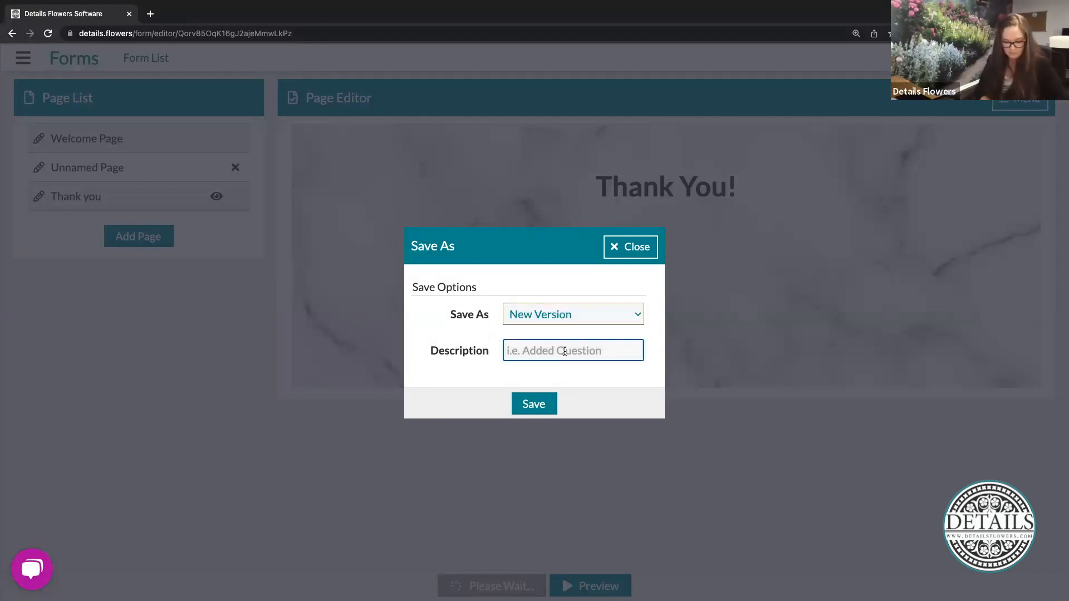
pyautogui.write('First Draft')
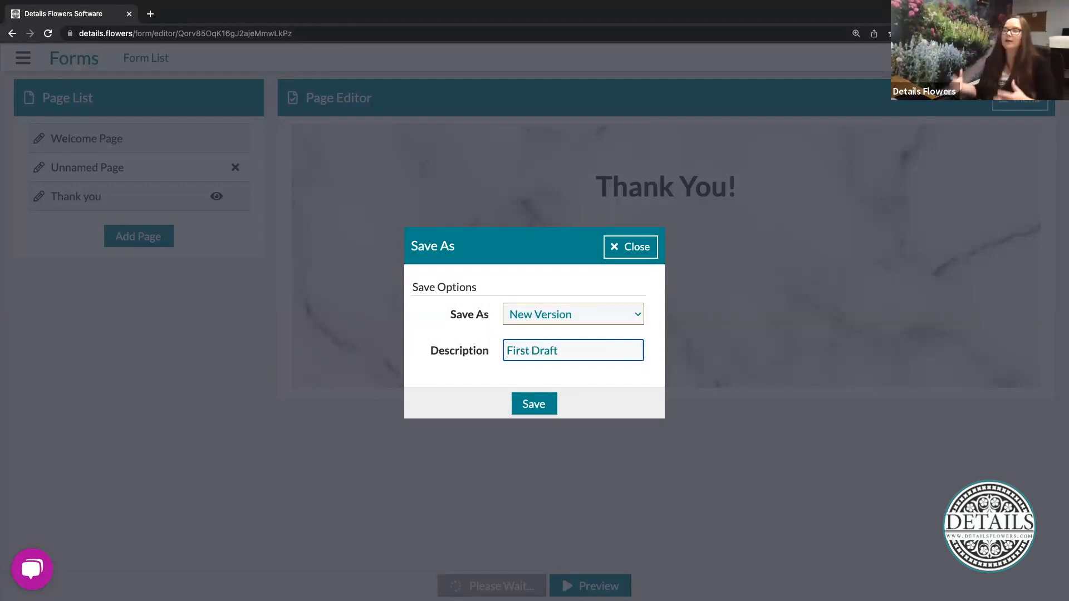
pyautogui.click(534, 404)
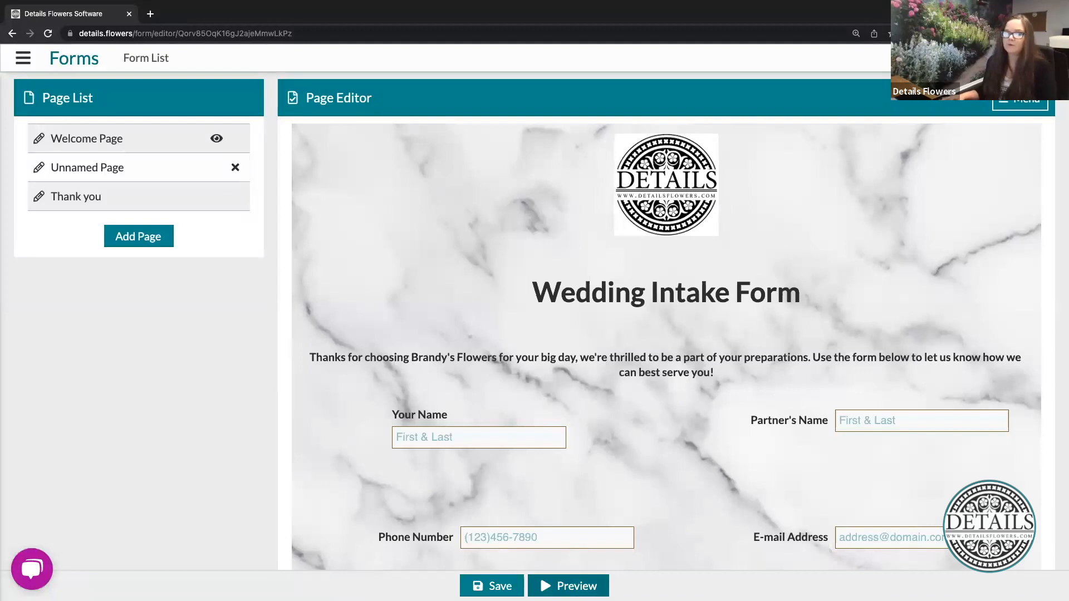
# Preview the form in desktop layout and look through the Welcome Page's fields.
pyautogui.click(569, 586)
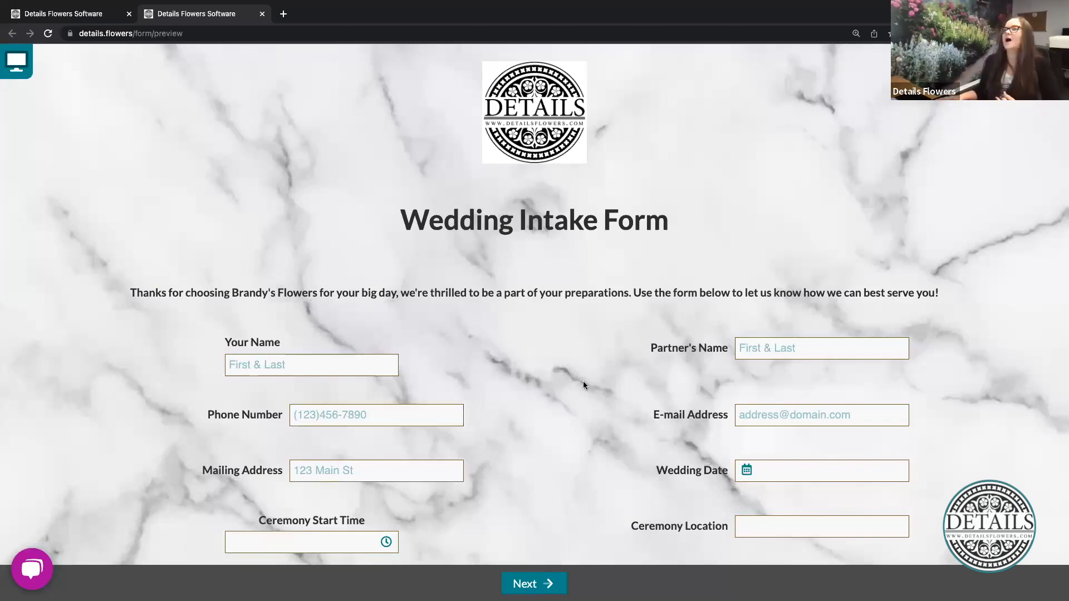
pyautogui.scroll(-3, 583, 384)
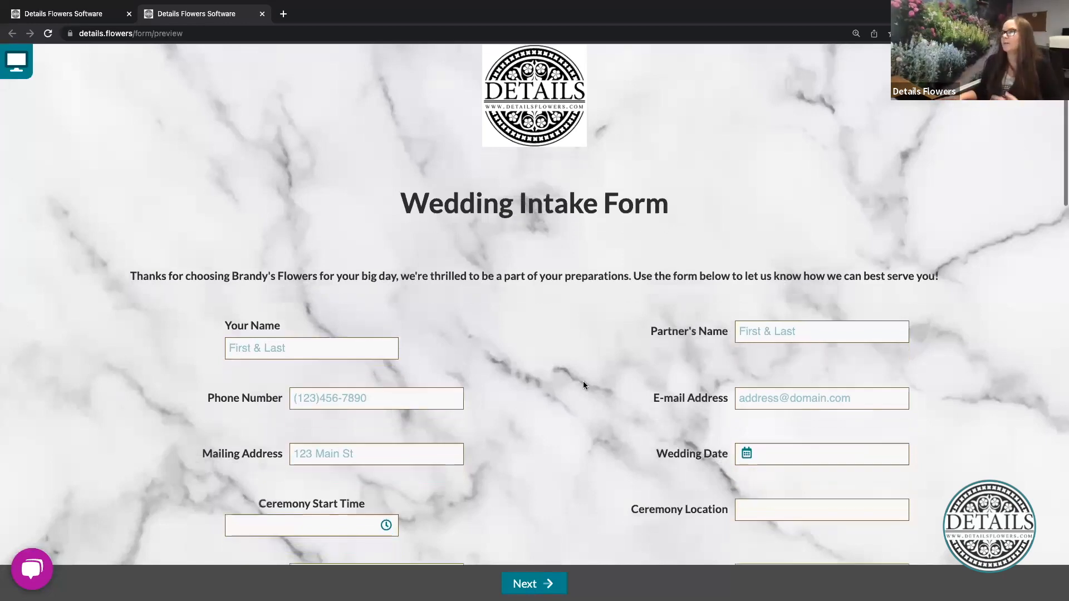
pyautogui.scroll(-3, 583, 384)
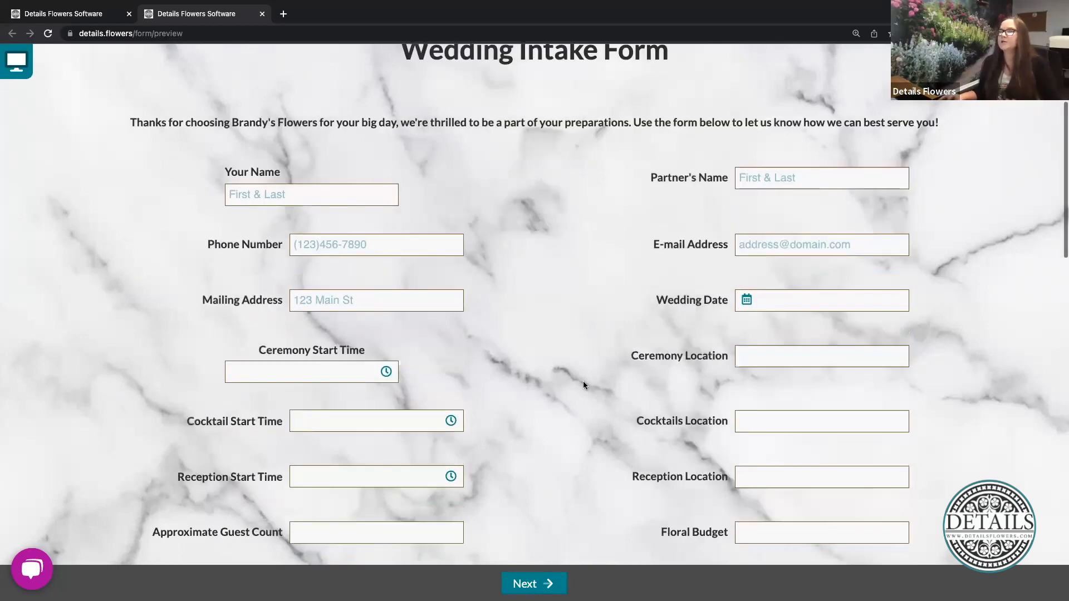
pyautogui.scroll(1, 584, 385)
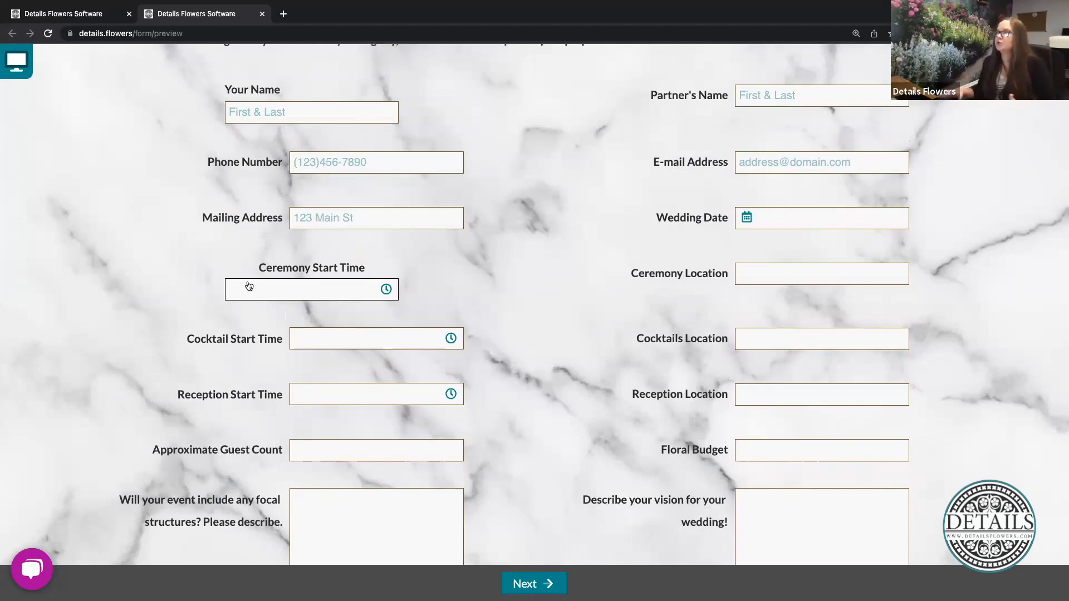
pyautogui.scroll(-3, 482, 418)
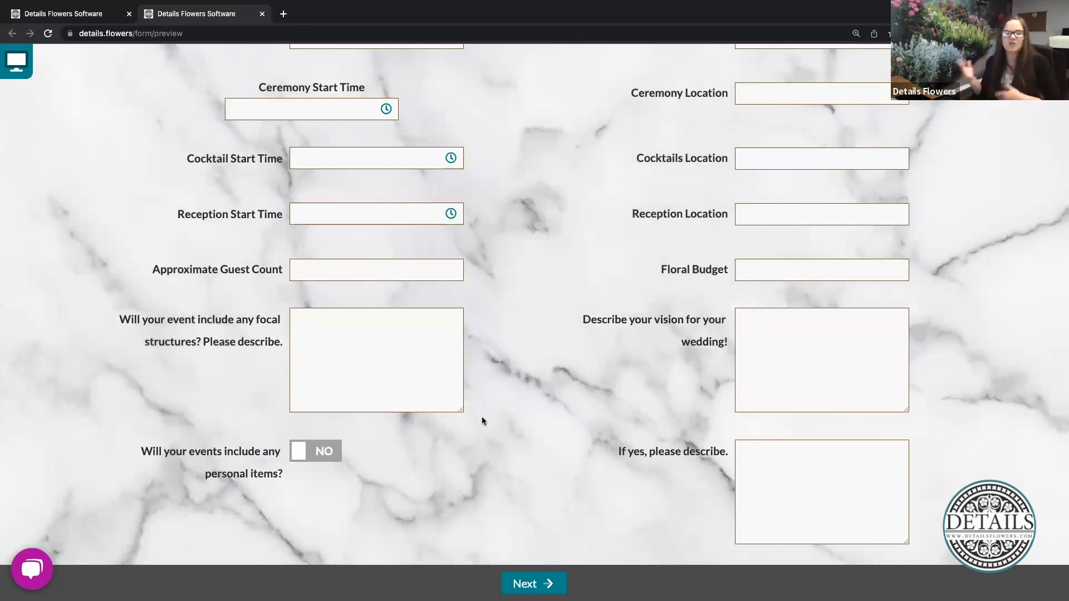
pyautogui.scroll(1, 534, 423)
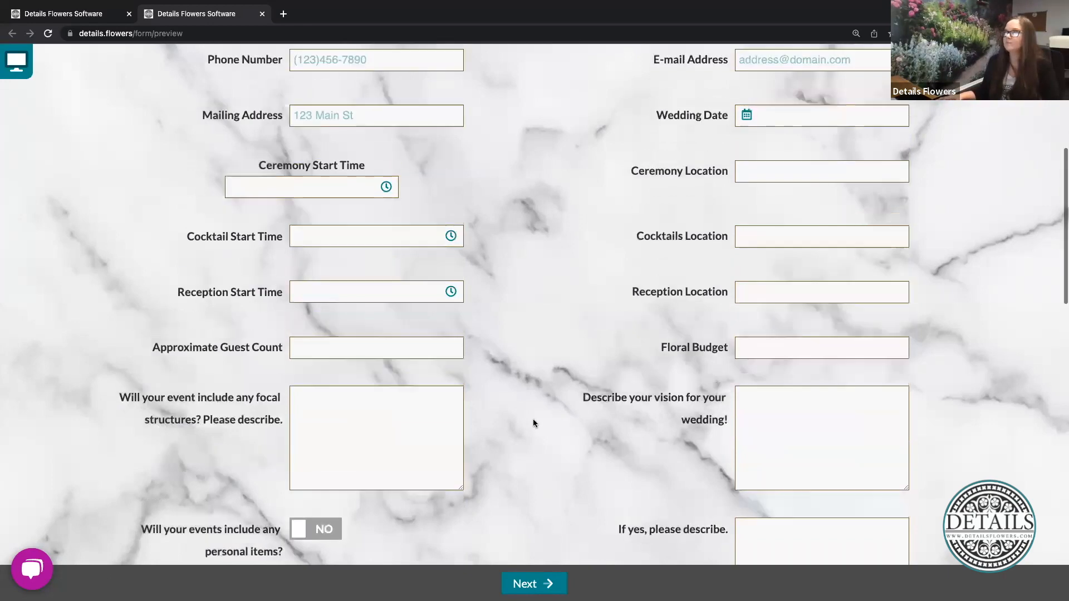
pyautogui.scroll(5, 533, 423)
# Check the form preview in tablet and phone layouts, reading through the phone version, then restore the desktop layout and close the preview.
pyautogui.moveTo(18, 57)
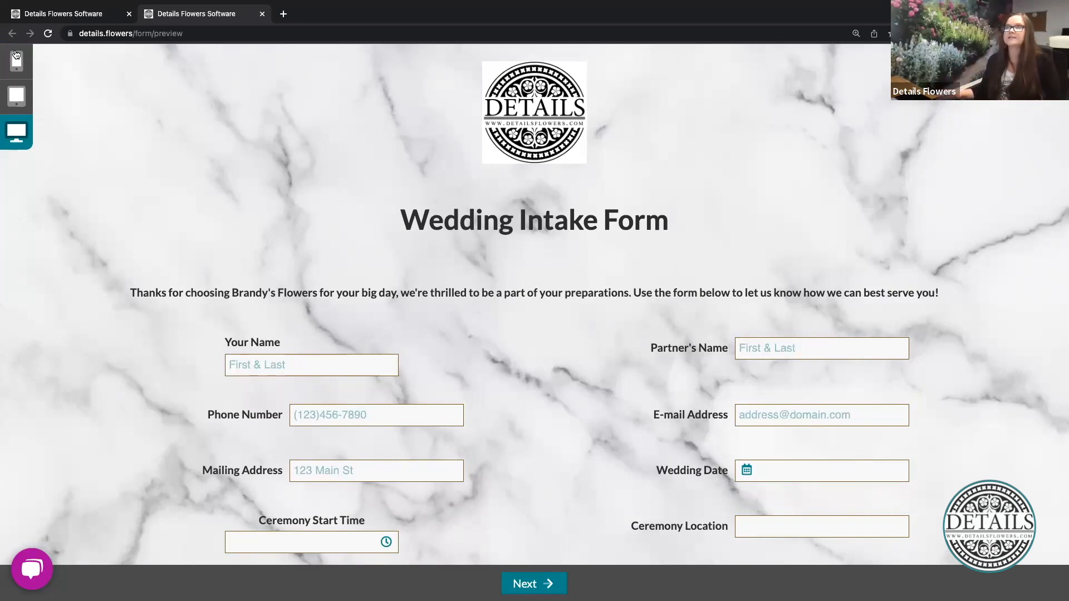
pyautogui.click(17, 97)
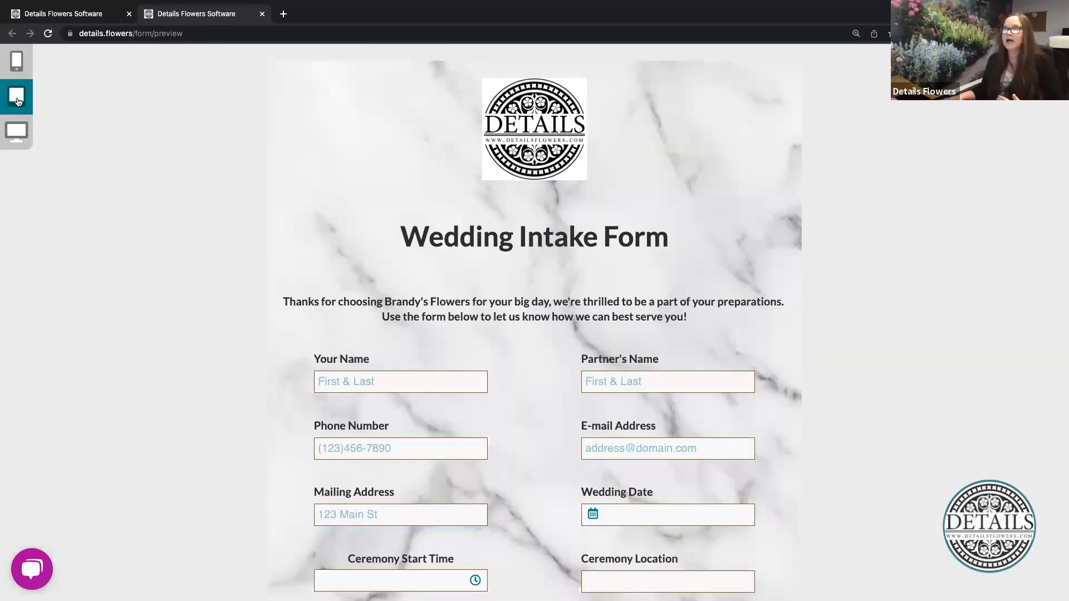
pyautogui.click(23, 69)
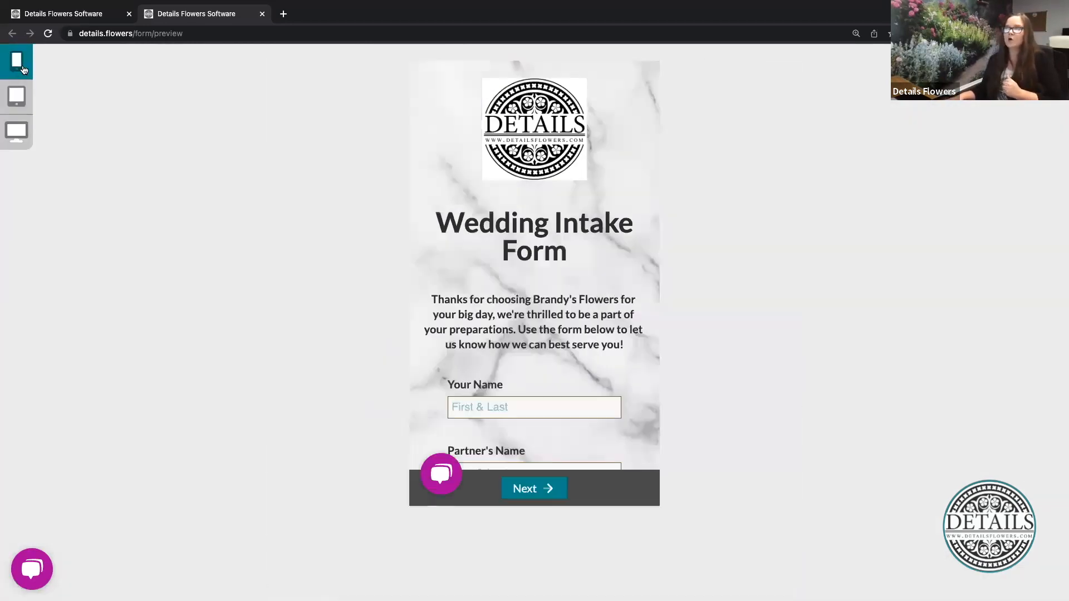
pyautogui.scroll(-3, 468, 327)
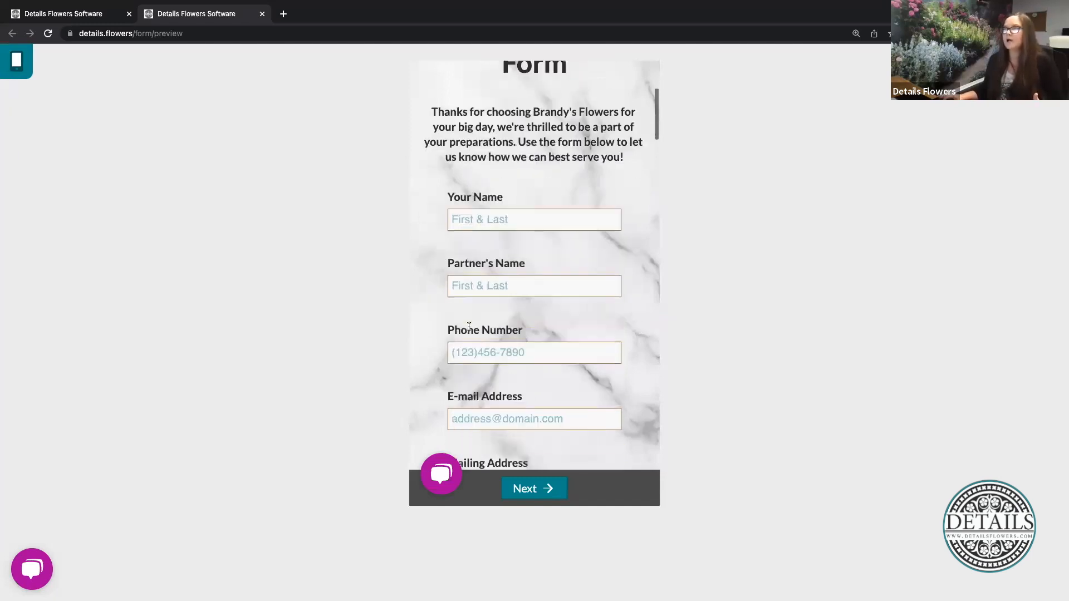
pyautogui.scroll(-10, 468, 327)
pyautogui.scroll(-5, 469, 329)
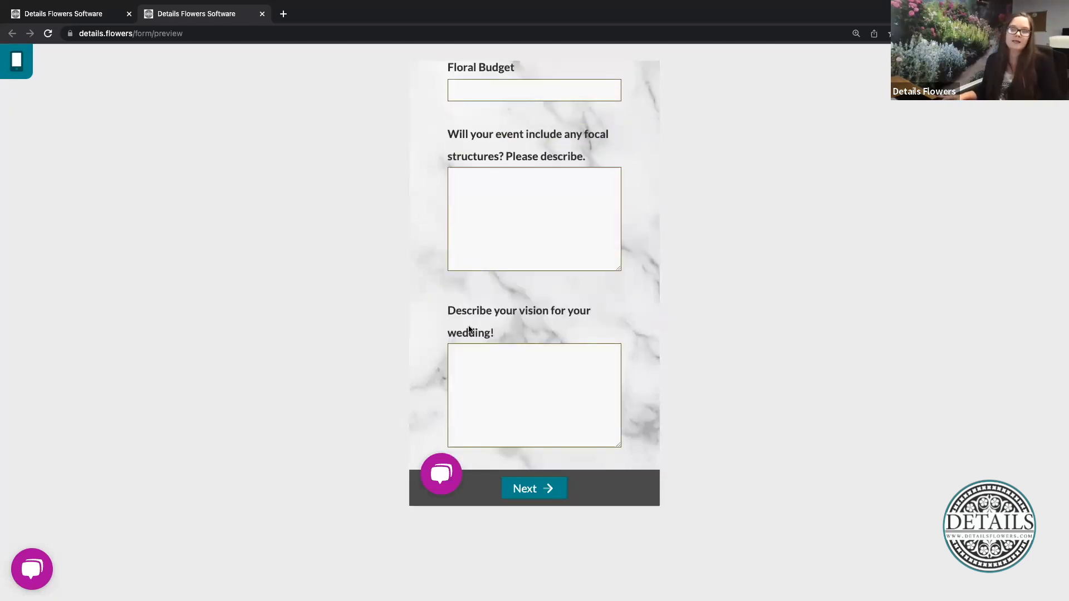
pyautogui.scroll(-10, 469, 330)
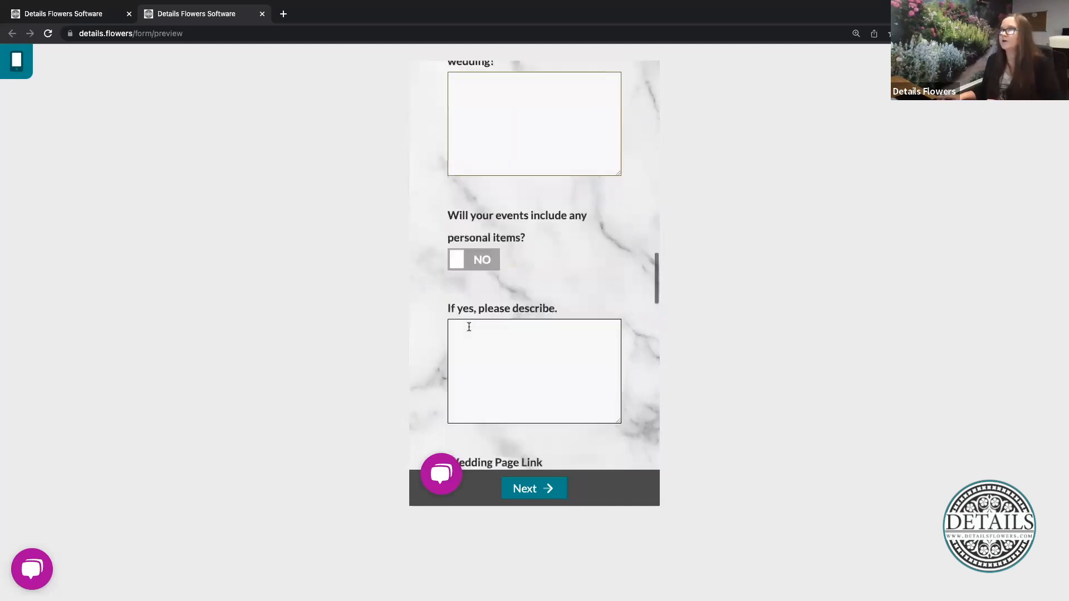
pyautogui.scroll(-9, 469, 331)
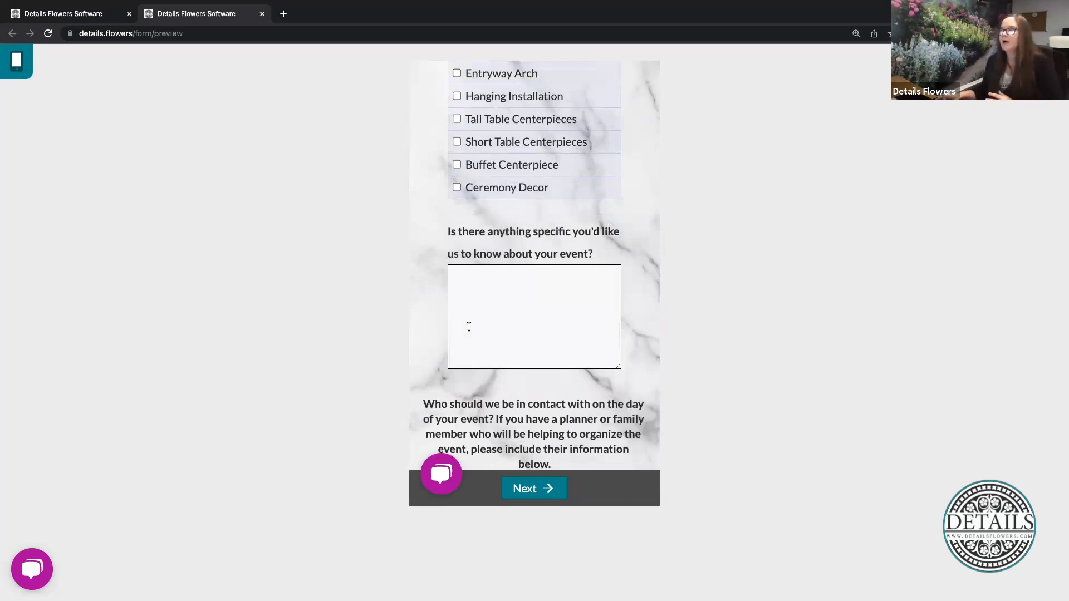
pyautogui.scroll(15, 469, 327)
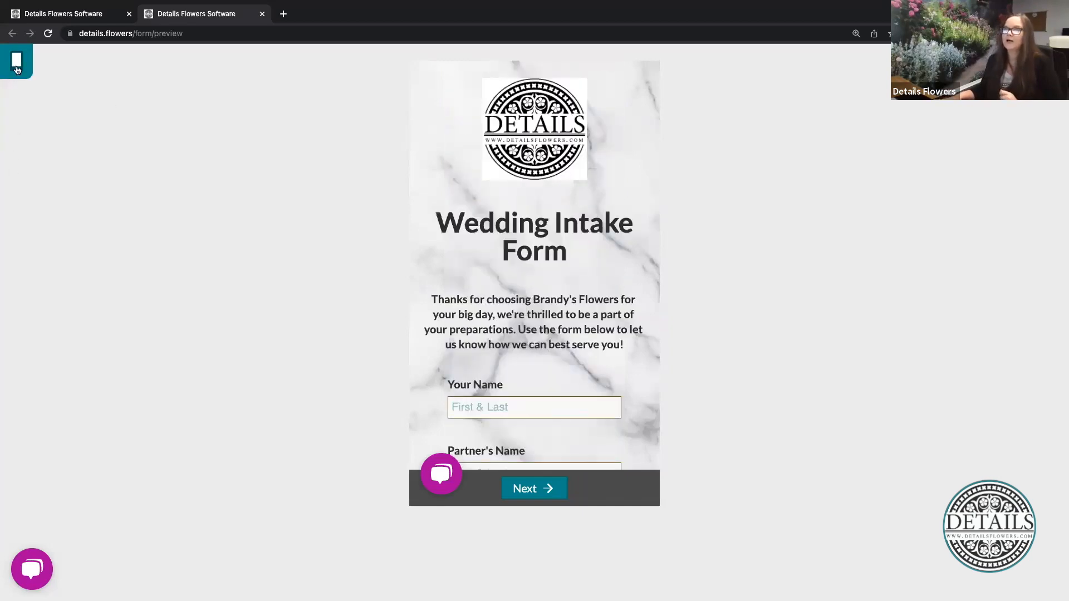
pyautogui.click(18, 131)
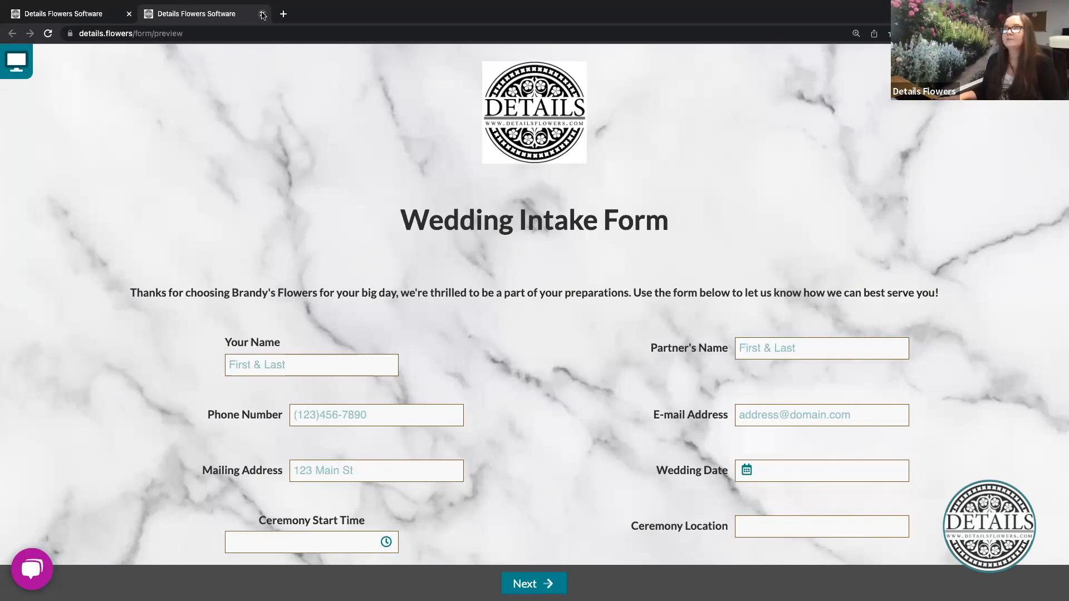
pyautogui.hotkey('ctrl', 'w')
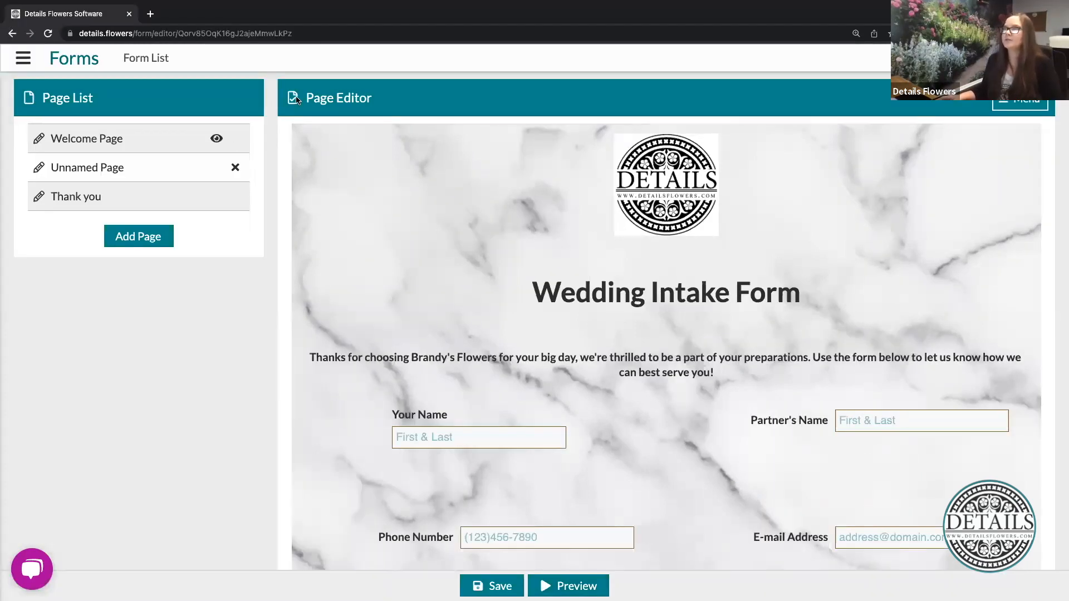
# Return to the form list, view the live Tips & Tricks Webinar form, select its shareable web address, and close the live form.
pyautogui.click(146, 59)
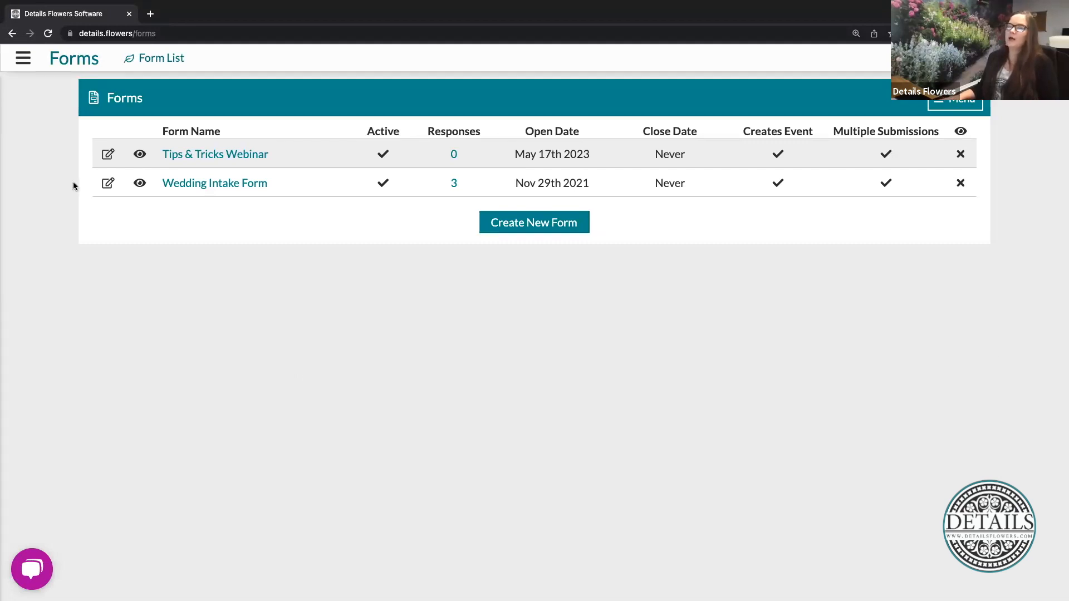
pyautogui.click(140, 154)
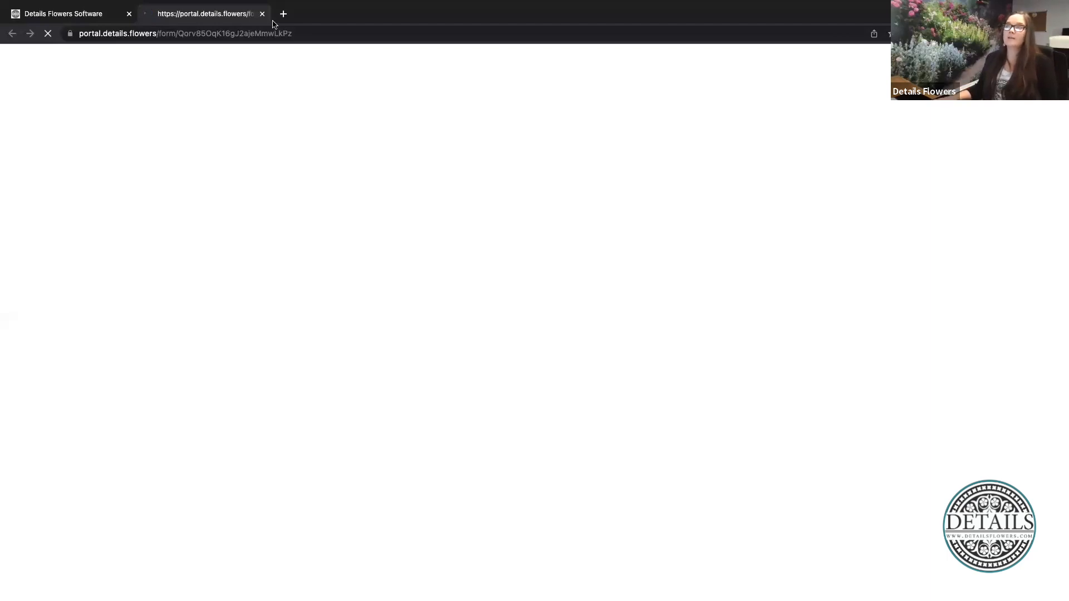
pyautogui.click(320, 33)
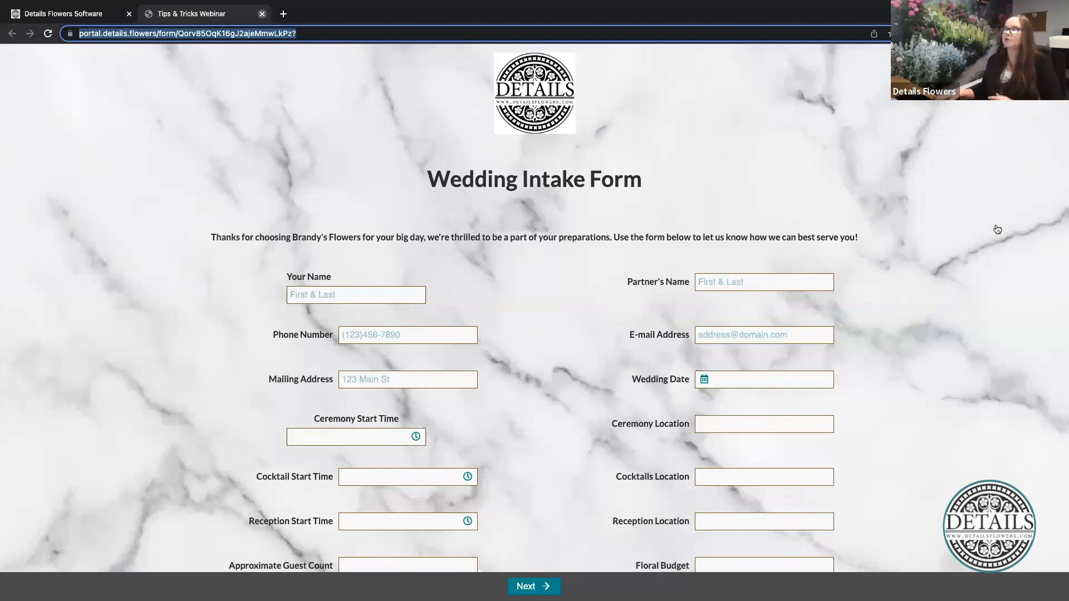
pyautogui.press('super+w')
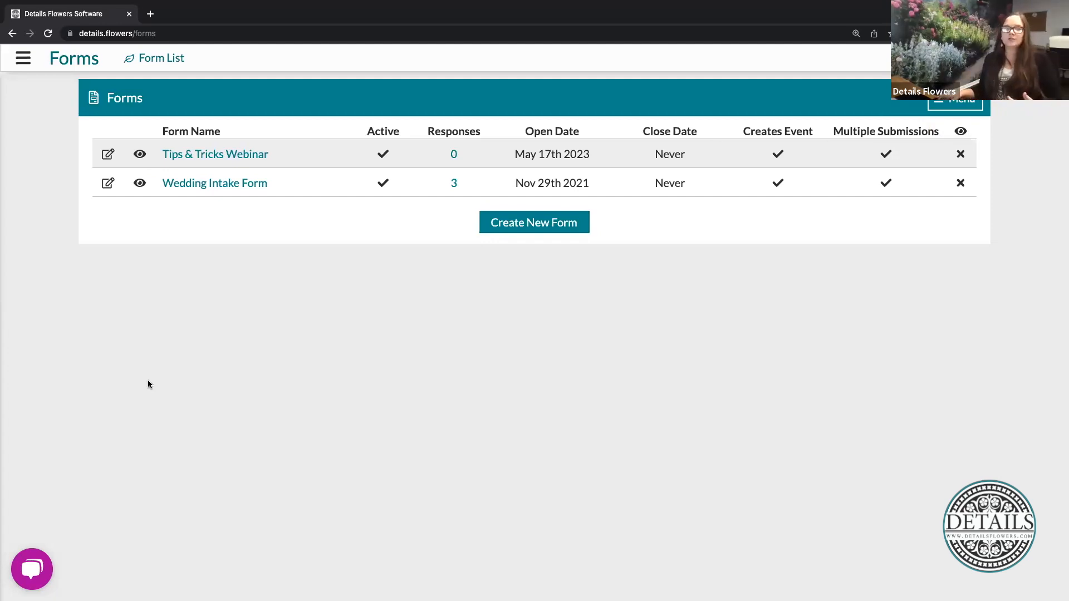
pyautogui.click(23, 58)
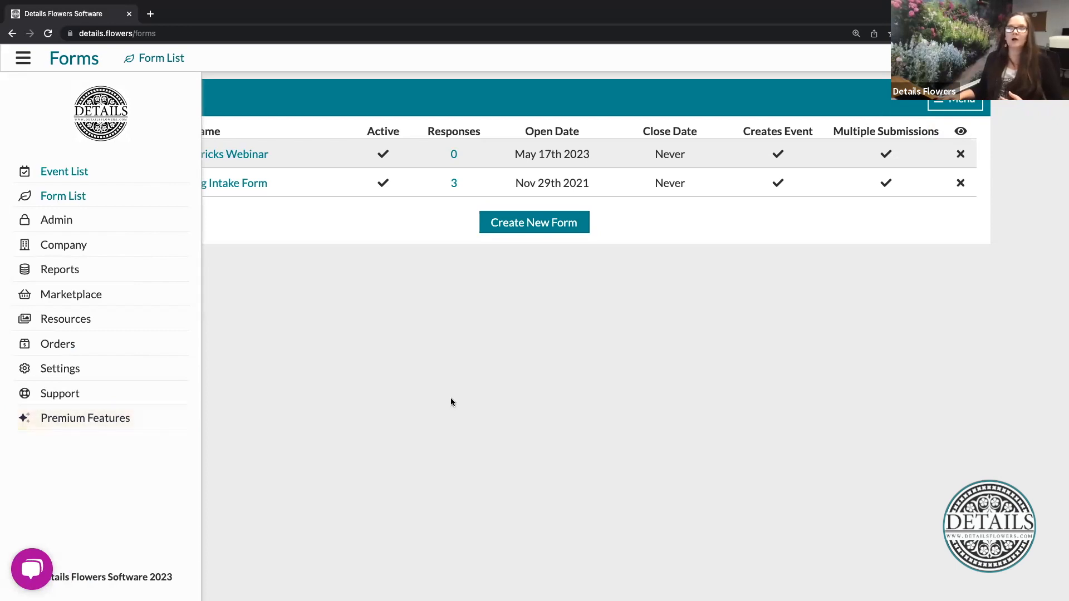
pyautogui.click(470, 395)
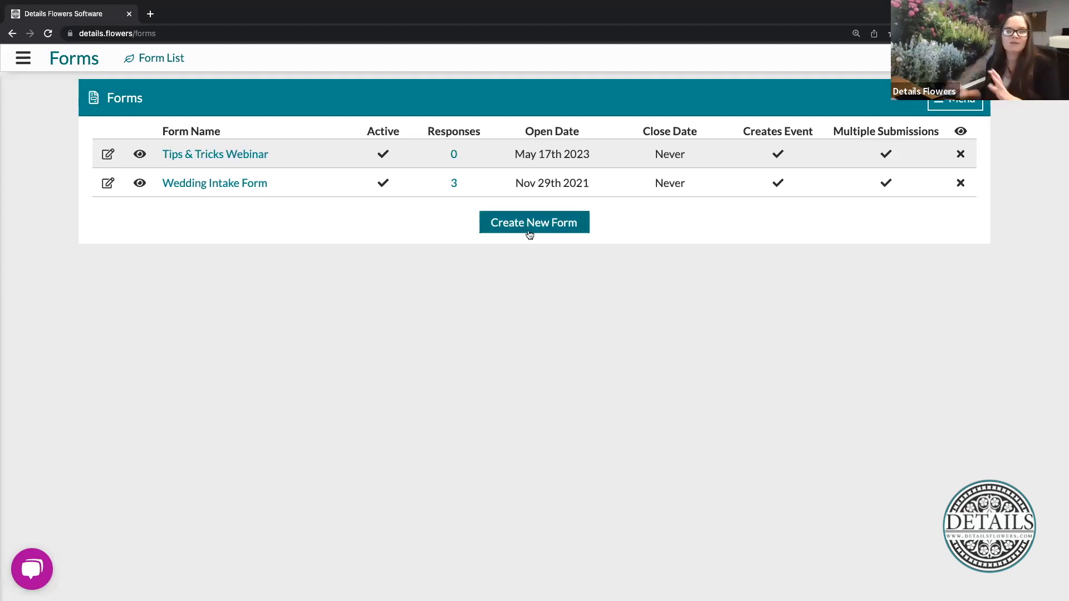
# Review the Create Event option in the Tips & Tricks Webinar form's general settings and close them without changes.
pyautogui.click(108, 154)
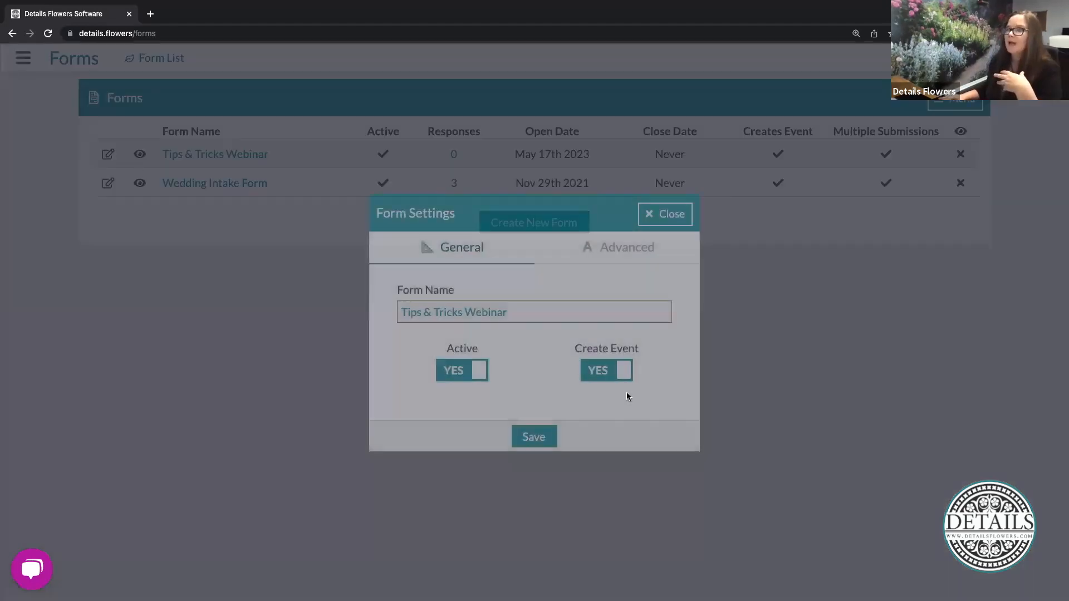
pyautogui.moveTo(573, 348); pyautogui.dragTo(637, 350)
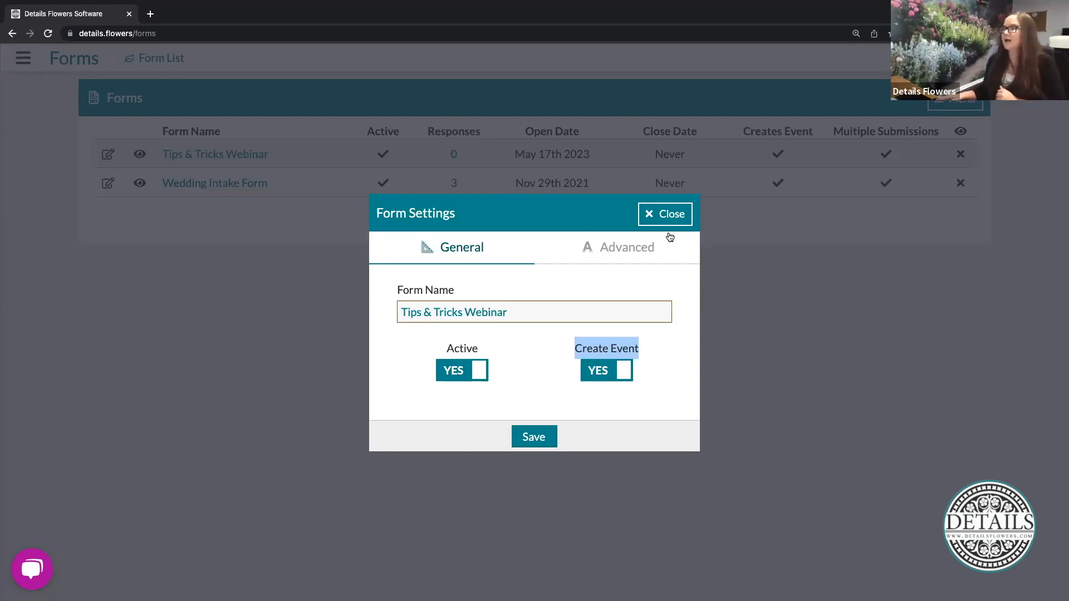
pyautogui.click(683, 219)
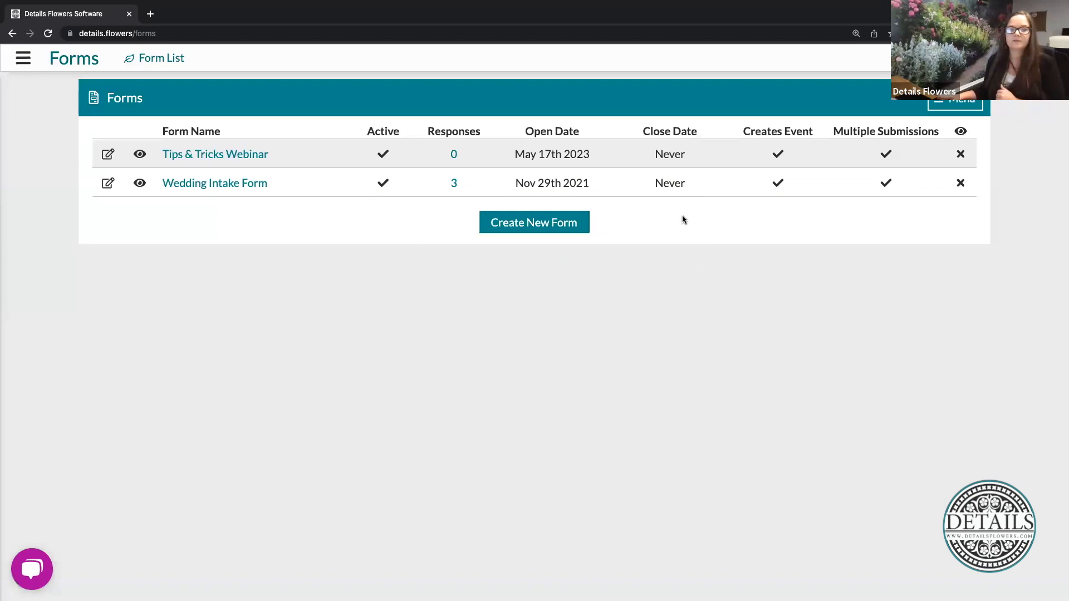